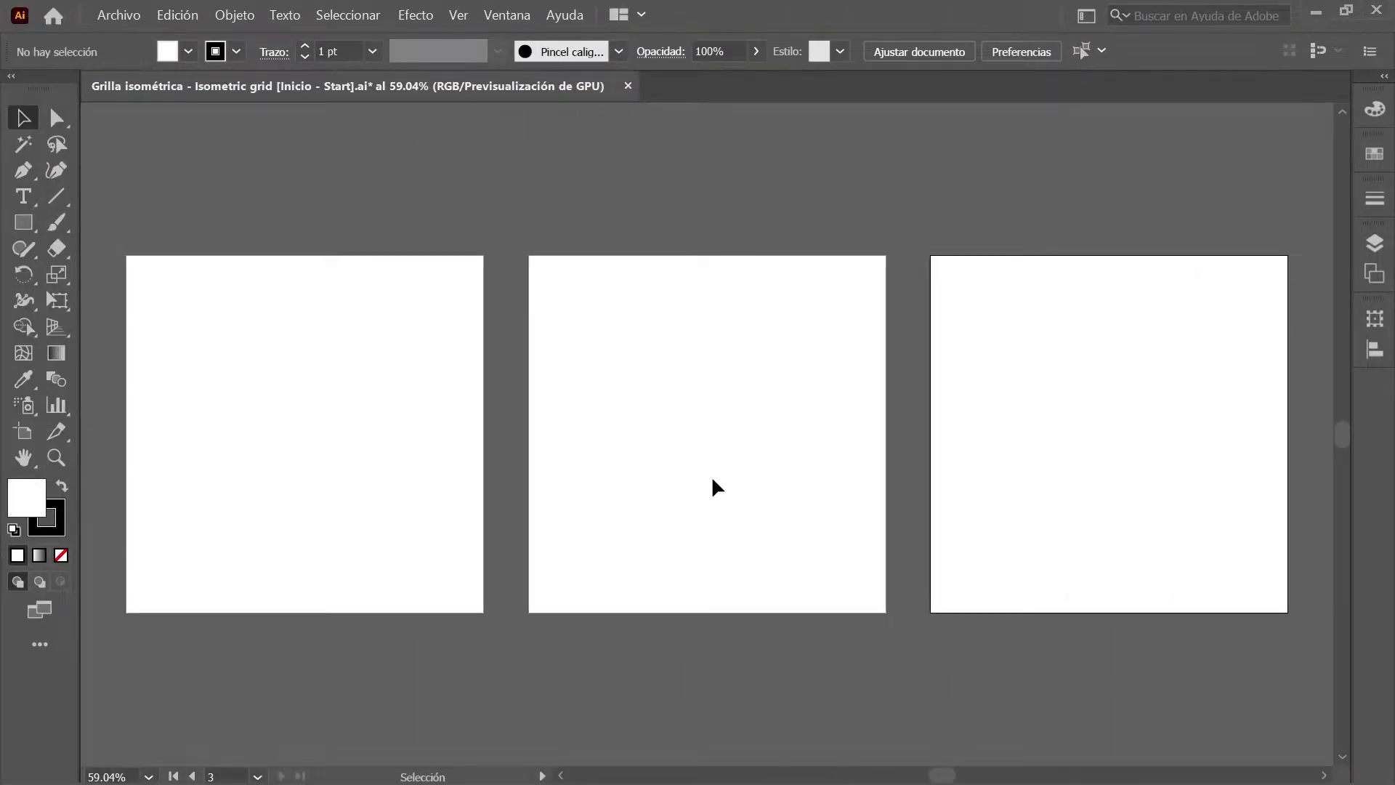
click(464, 15)
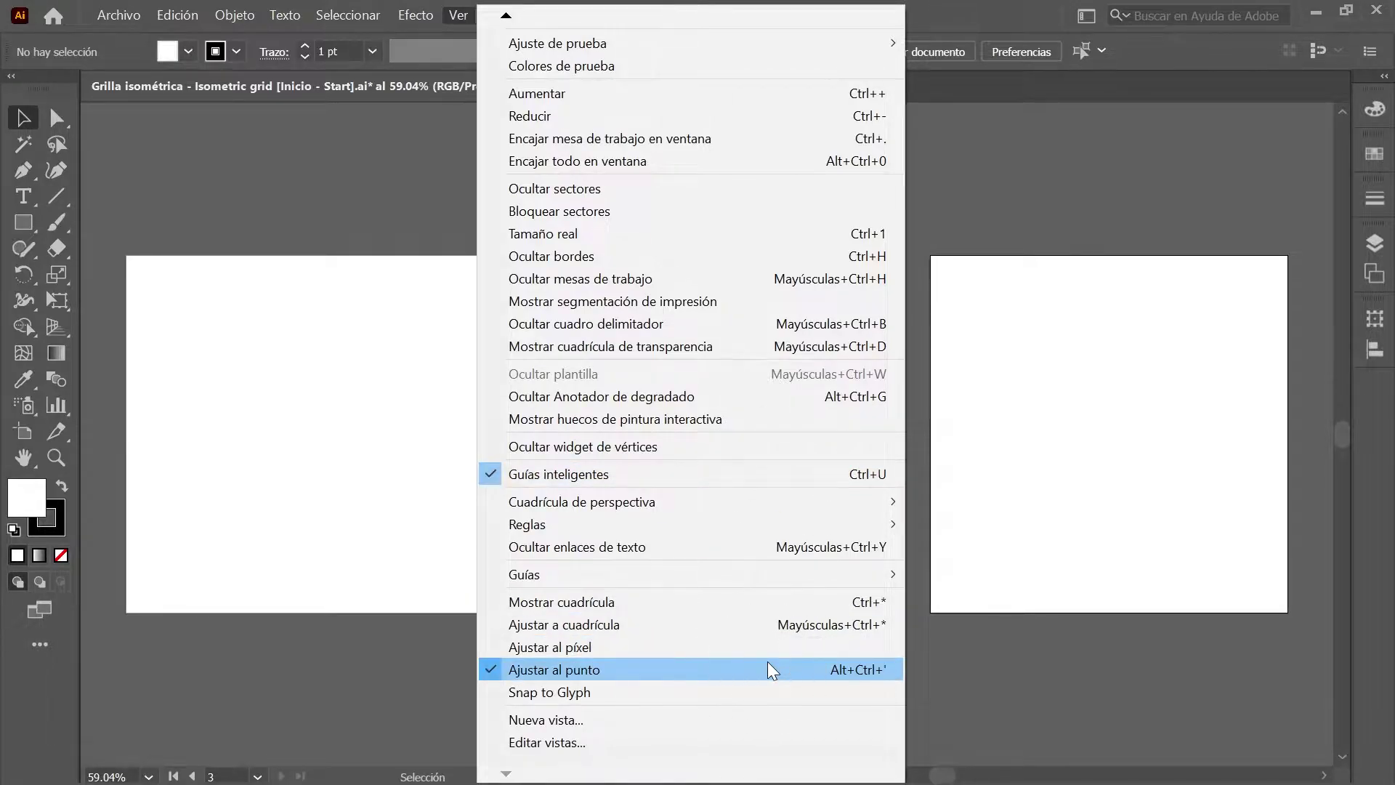
click(943, 661)
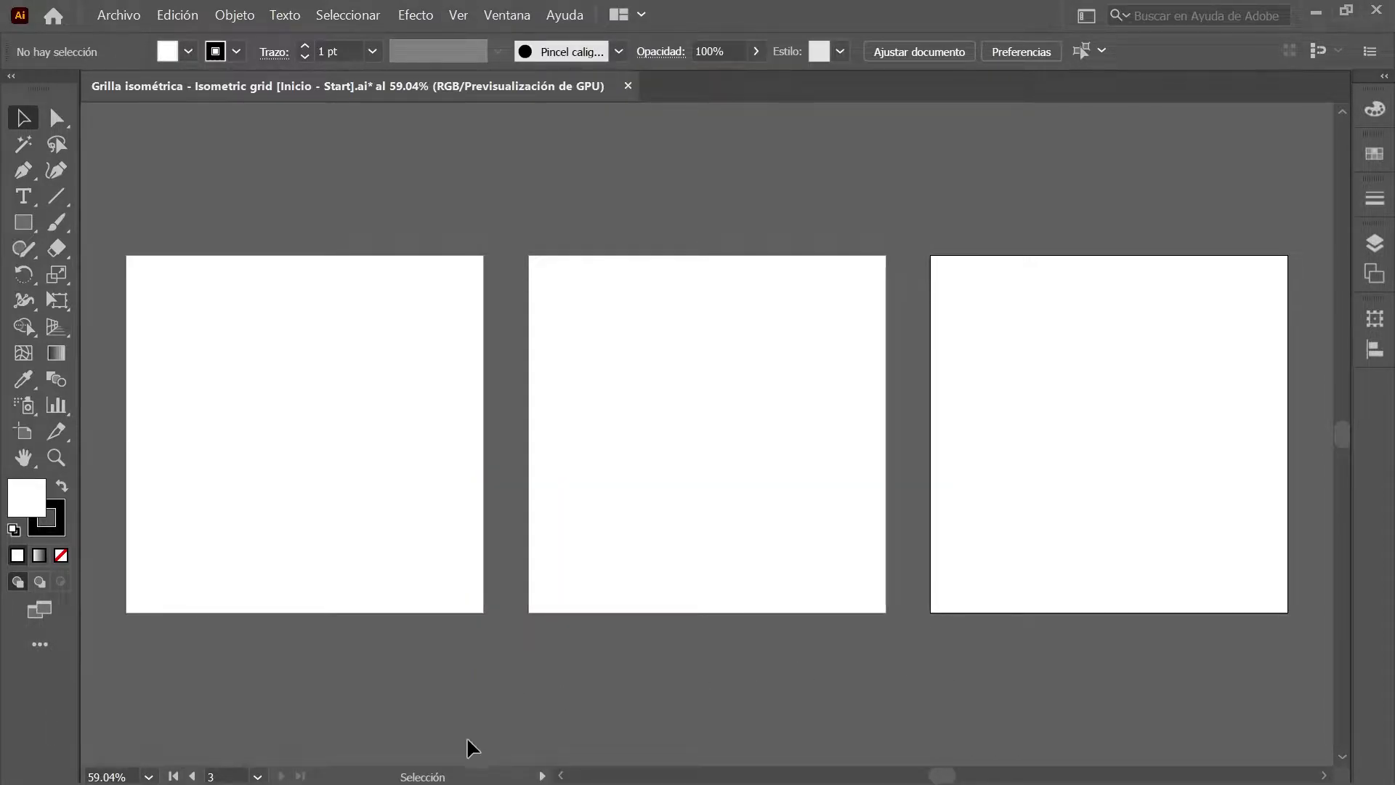
- Make artboard 1 the active artboard and show the document's layers
click(257, 776)
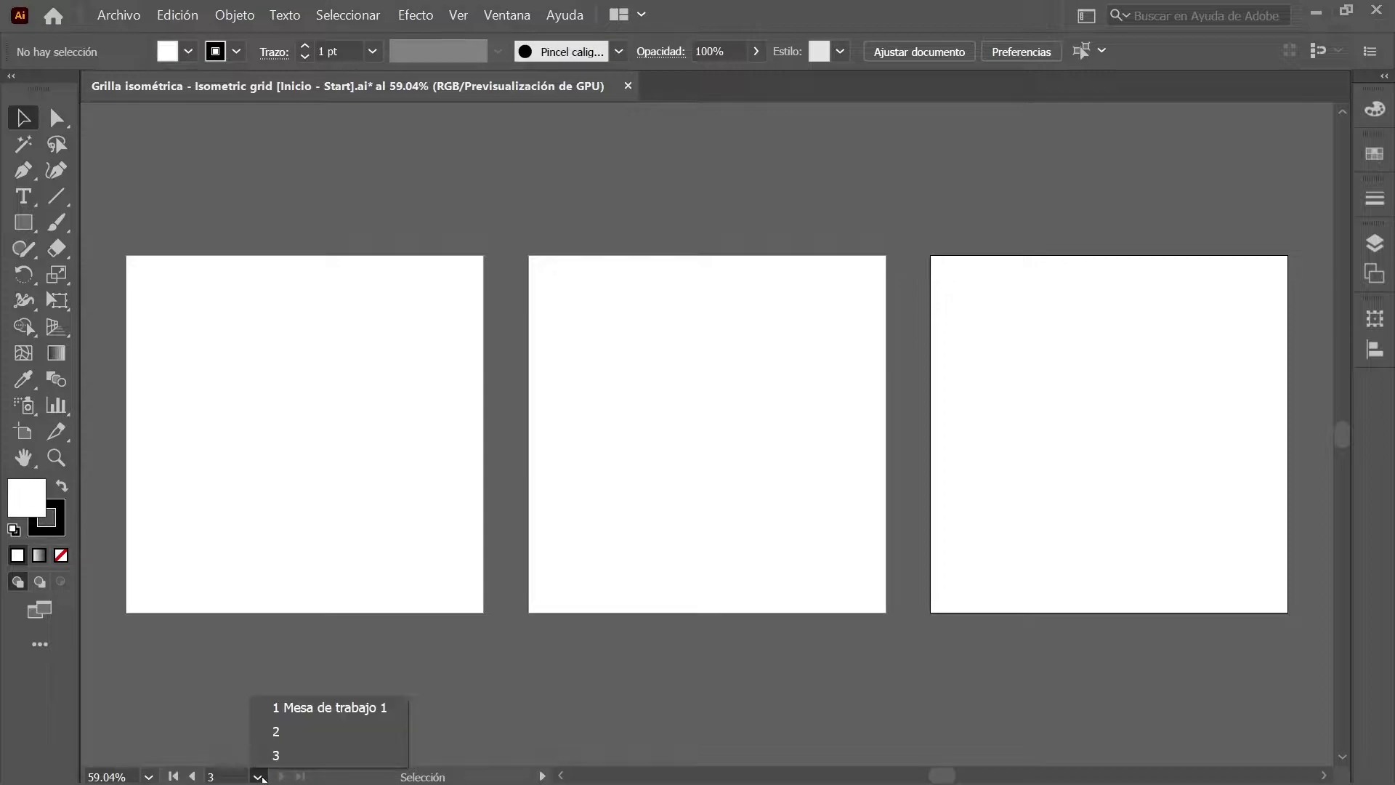
click(382, 710)
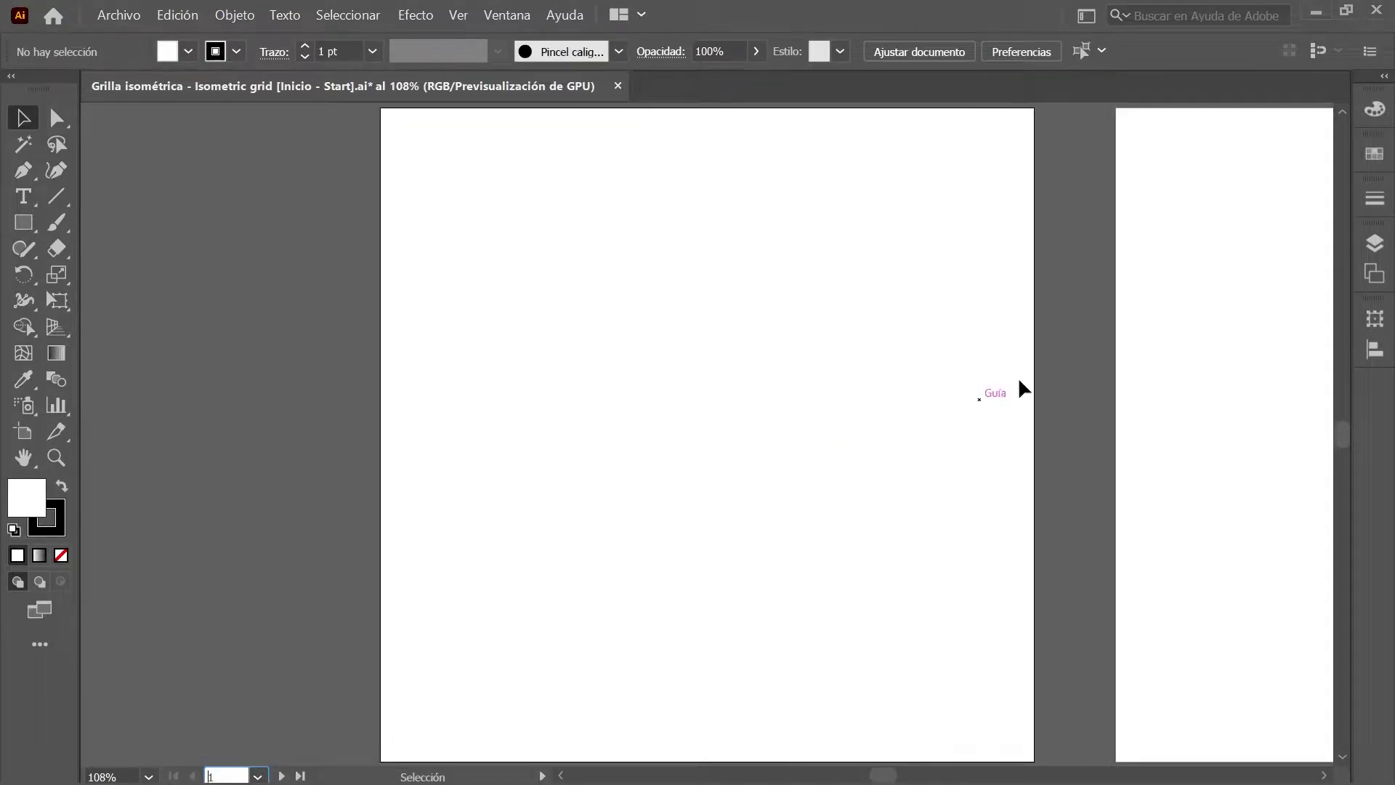
click(1375, 245)
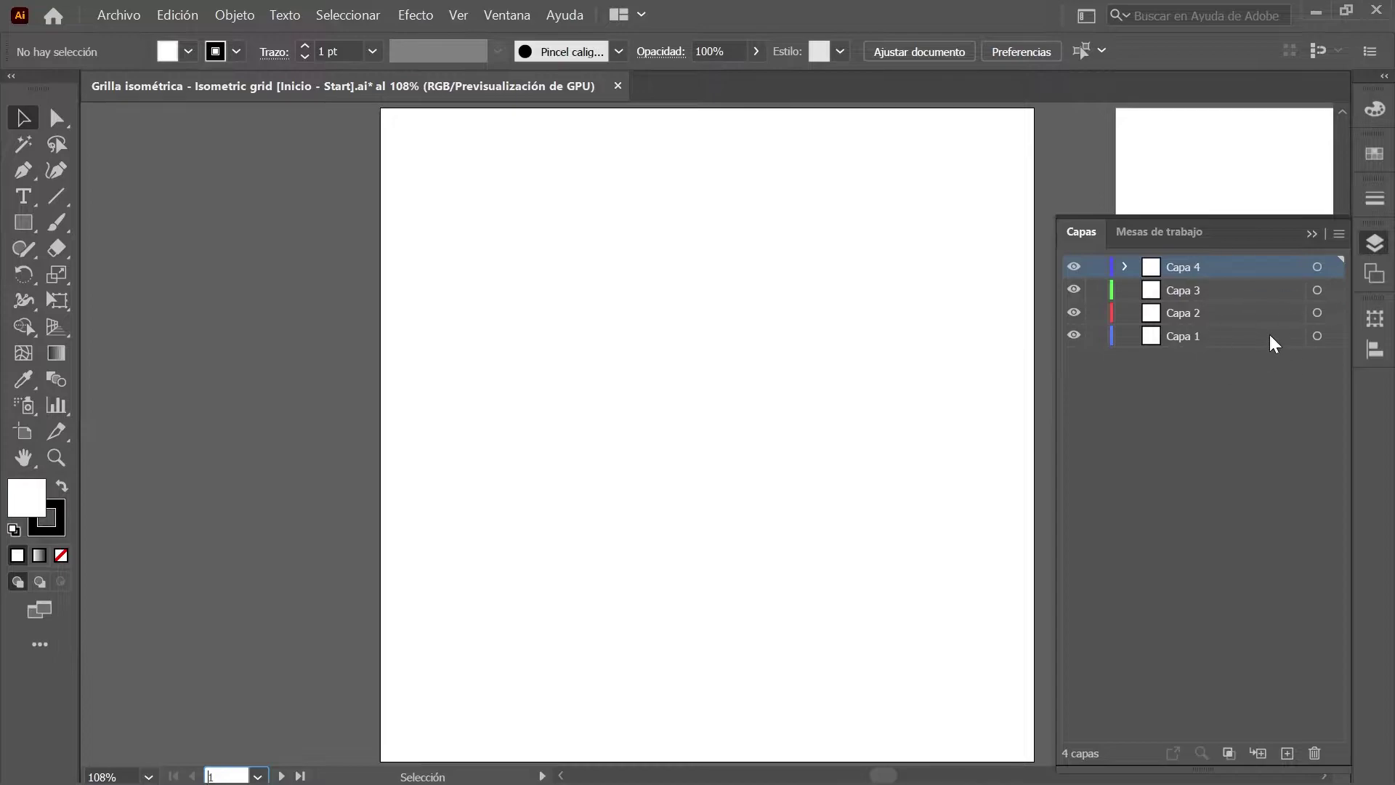
- Create a 1200 × 1200 px rectangular grid centred on artboard 1, with 30 horizontal and 30 vertical dividers
click(56, 197)
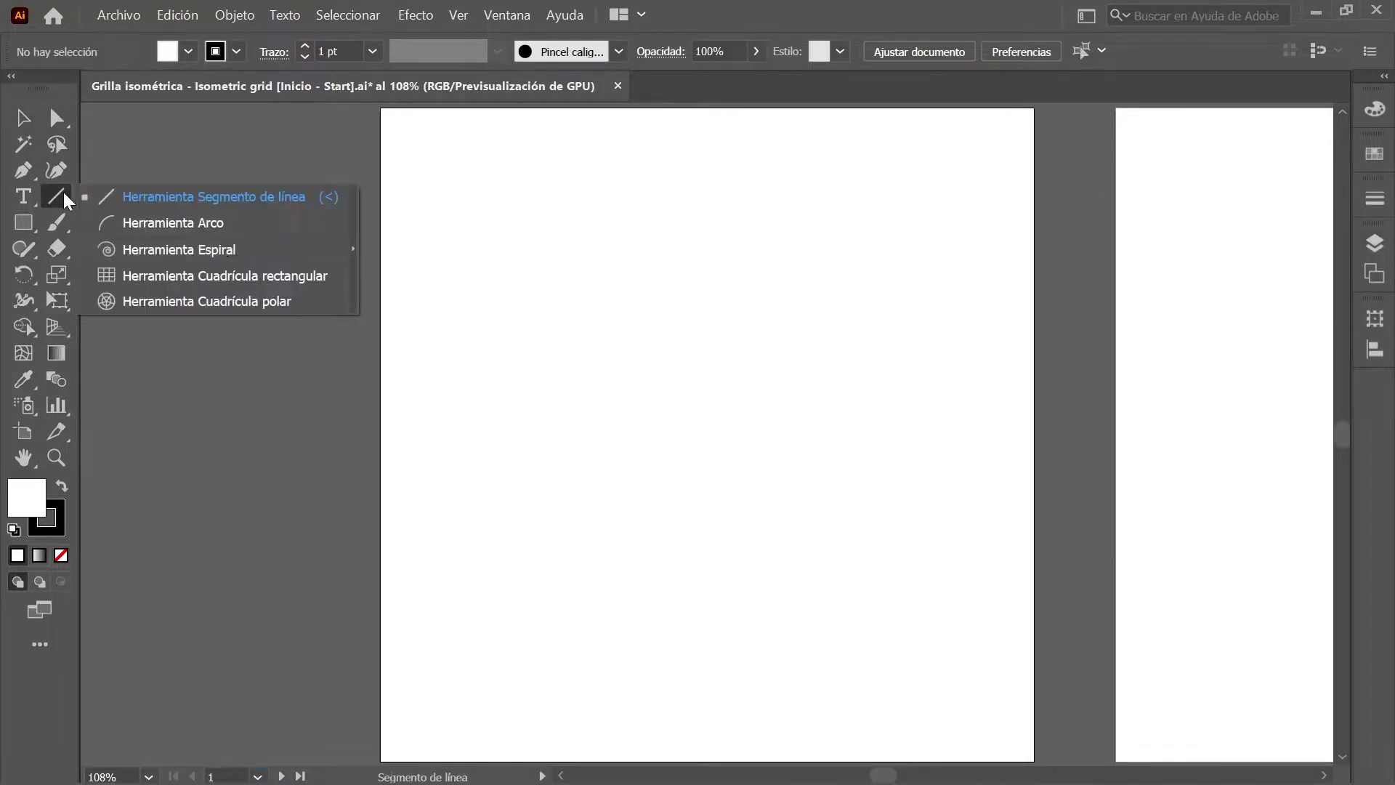
click(333, 276)
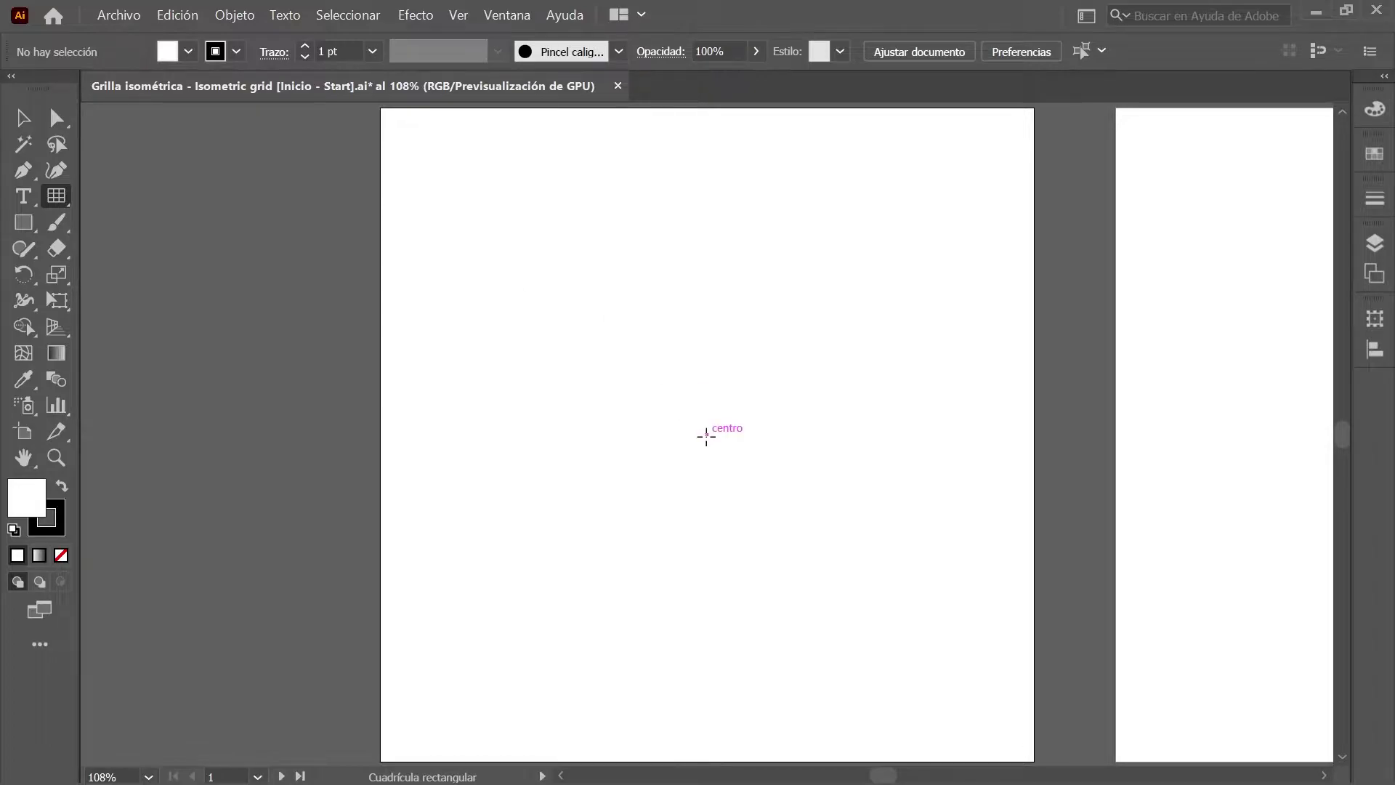
key(ctrl)
key(ctrl)
key(ctrl)
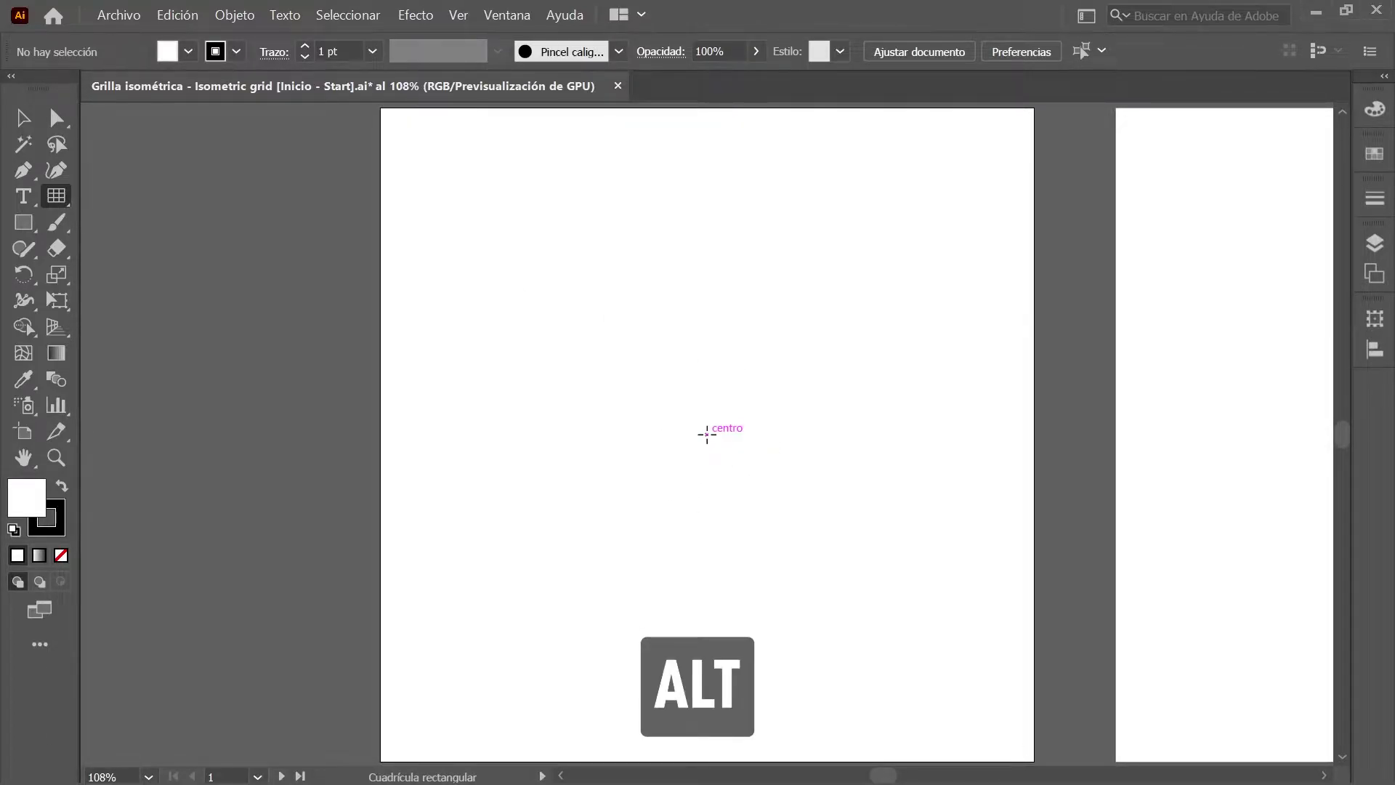
alt+click(707, 434)
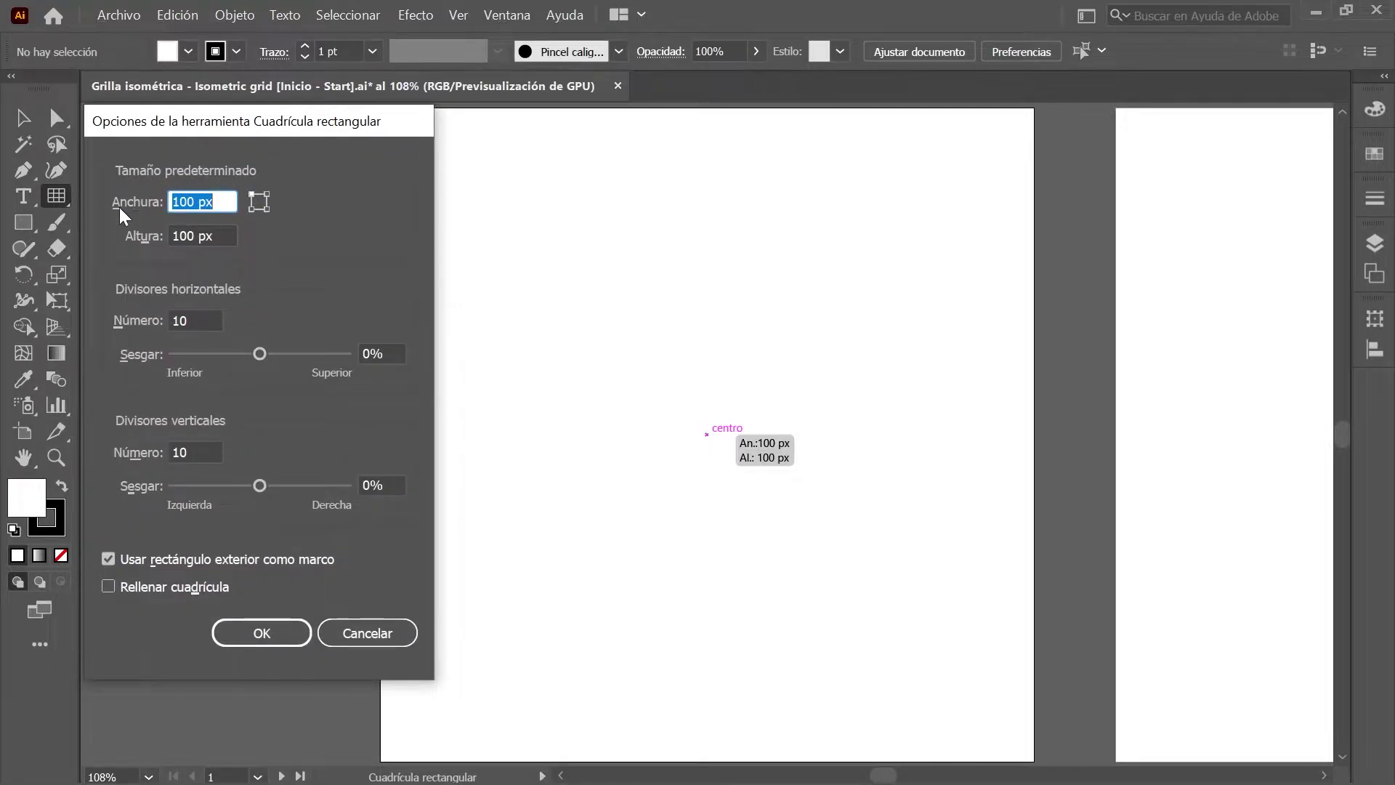
text(1200)
key(Tab)
text(1200)
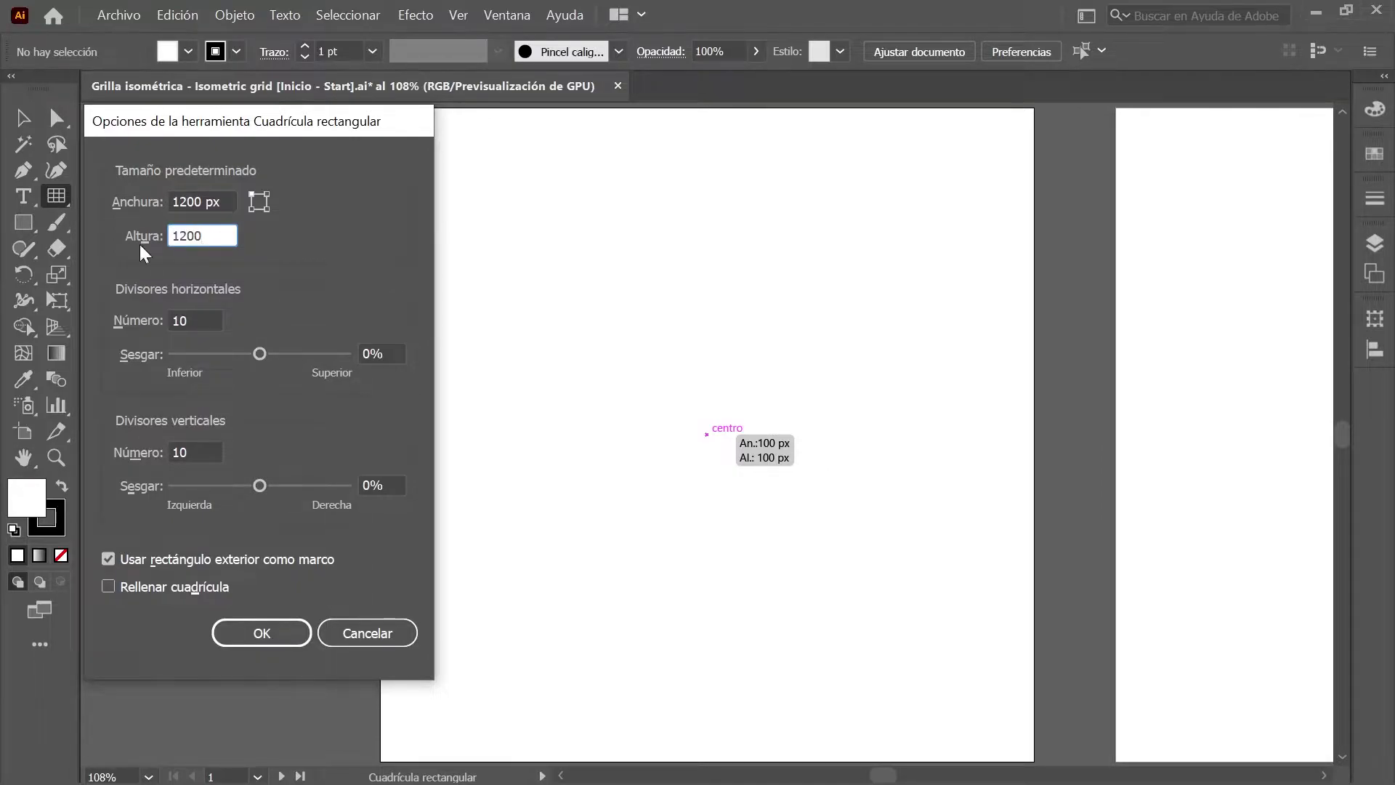
key(Tab)
text(30)
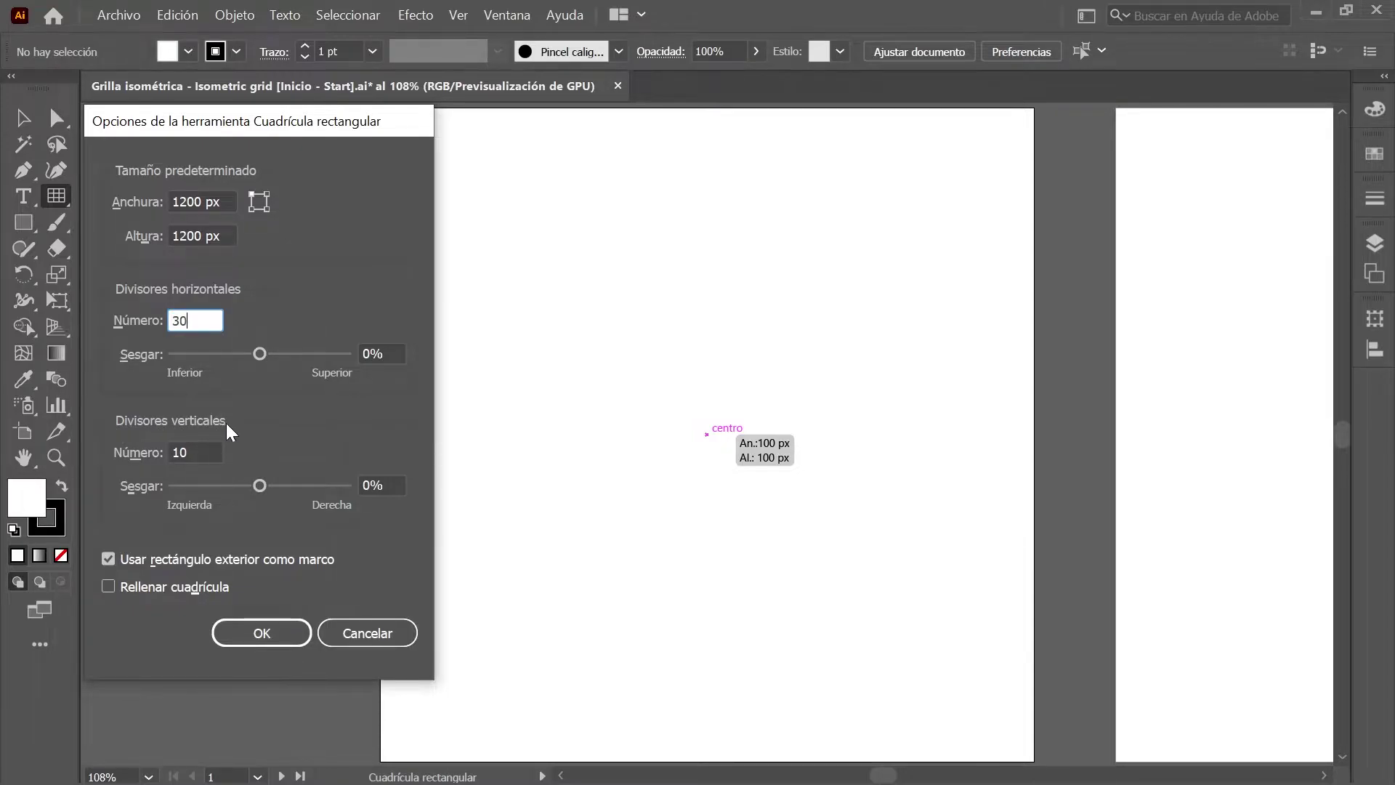
key(Tab)
text(30)
click(262, 633)
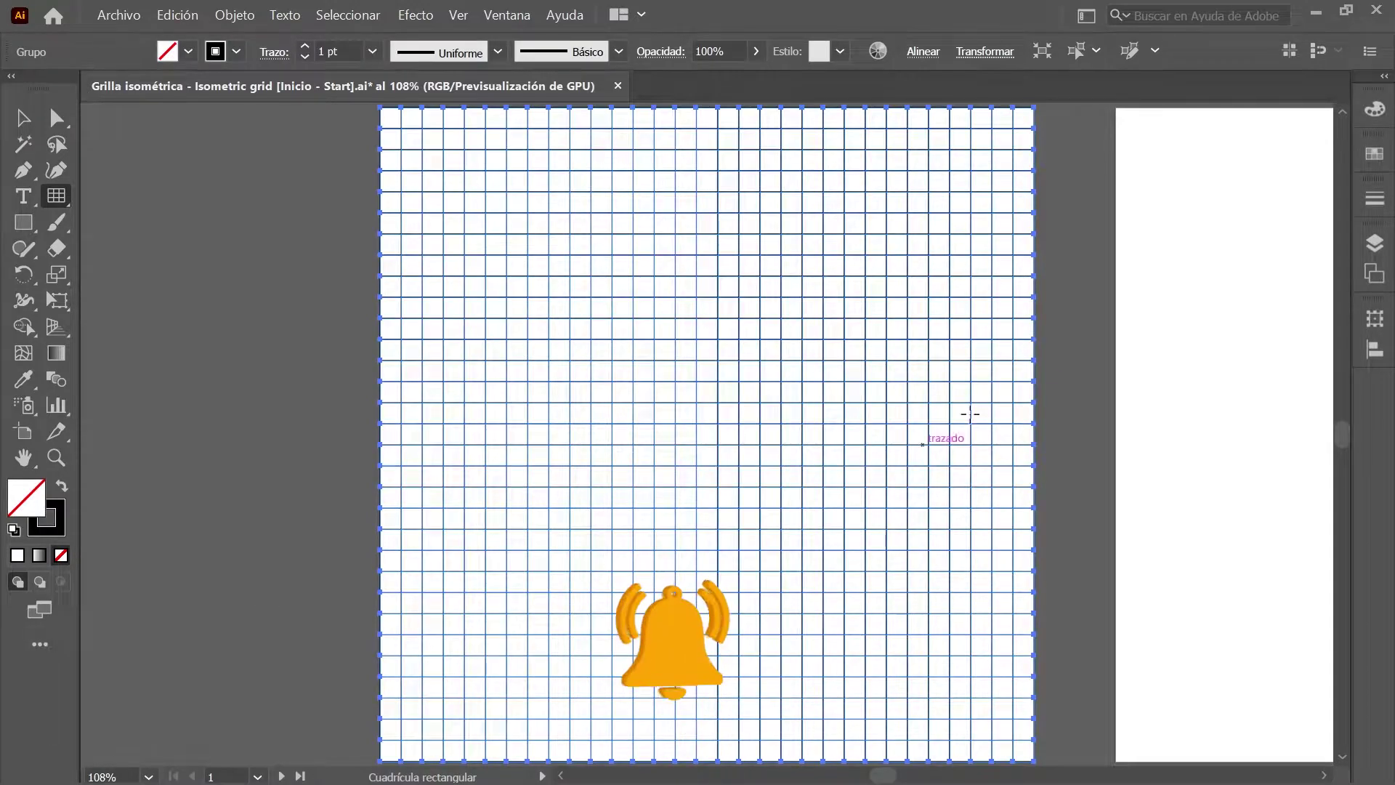
- Apply the light grey swatch to the grid's stroke
click(1374, 153)
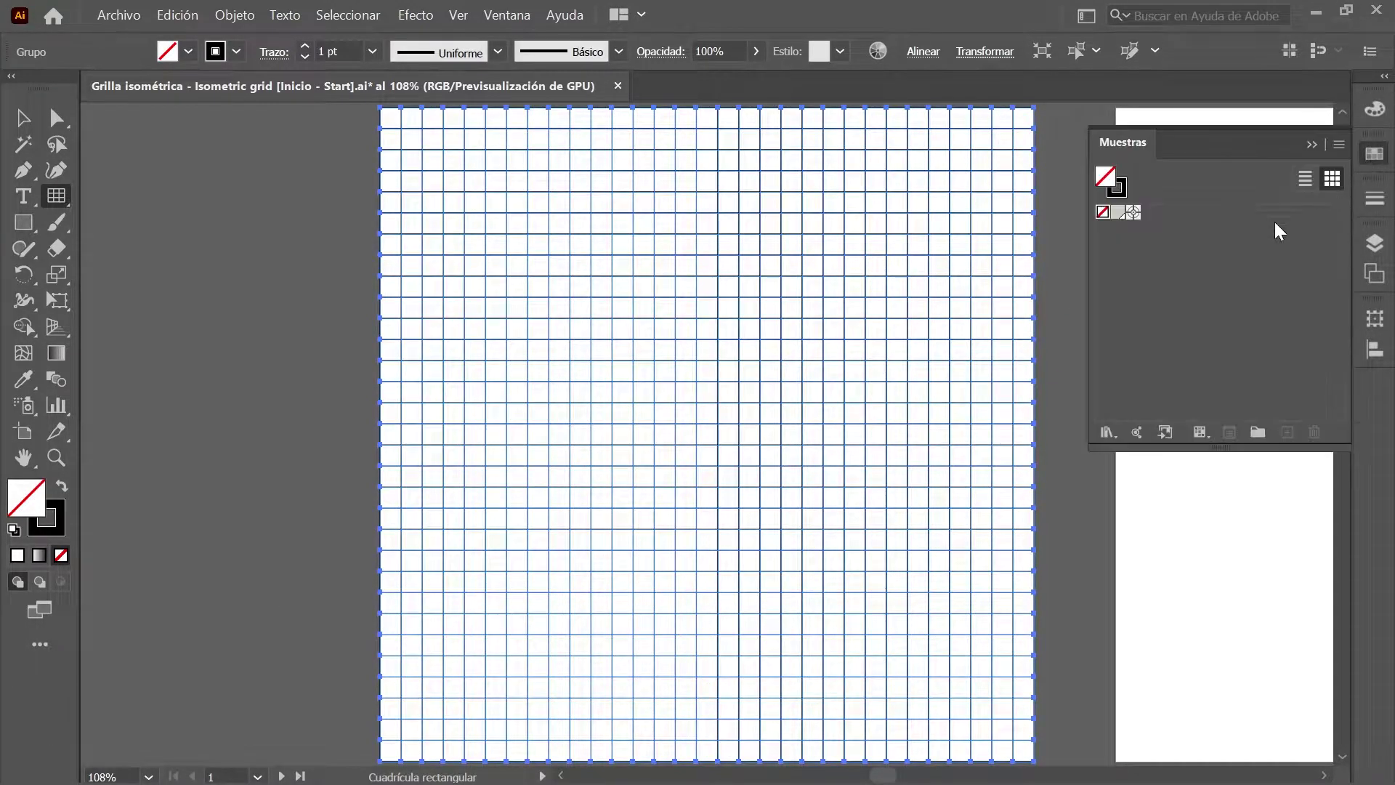
click(1117, 188)
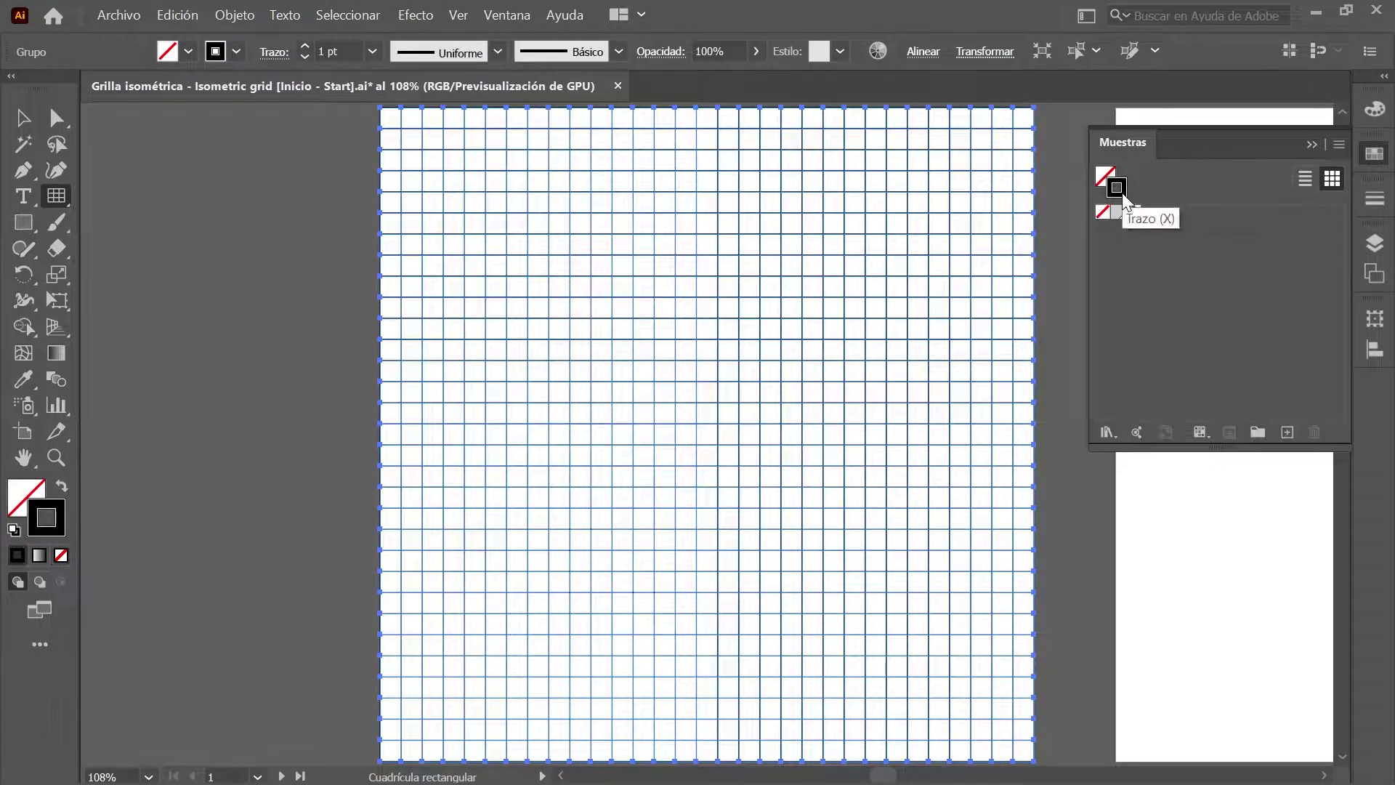
click(1117, 213)
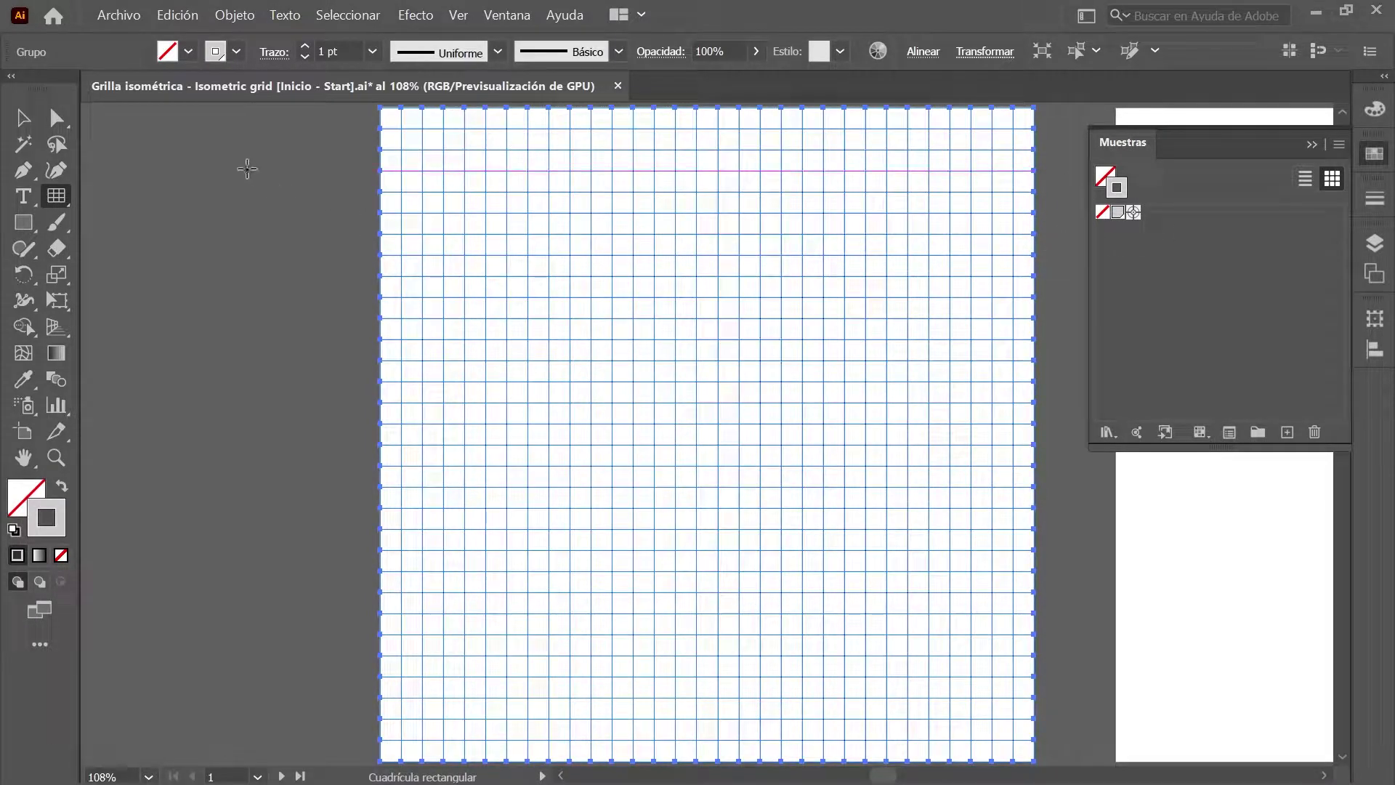
- Scale the grid non-uniformly to 100% horizontally and 86.602% vertically
click(242, 19)
mouse_move(571, 40)
click(769, 141)
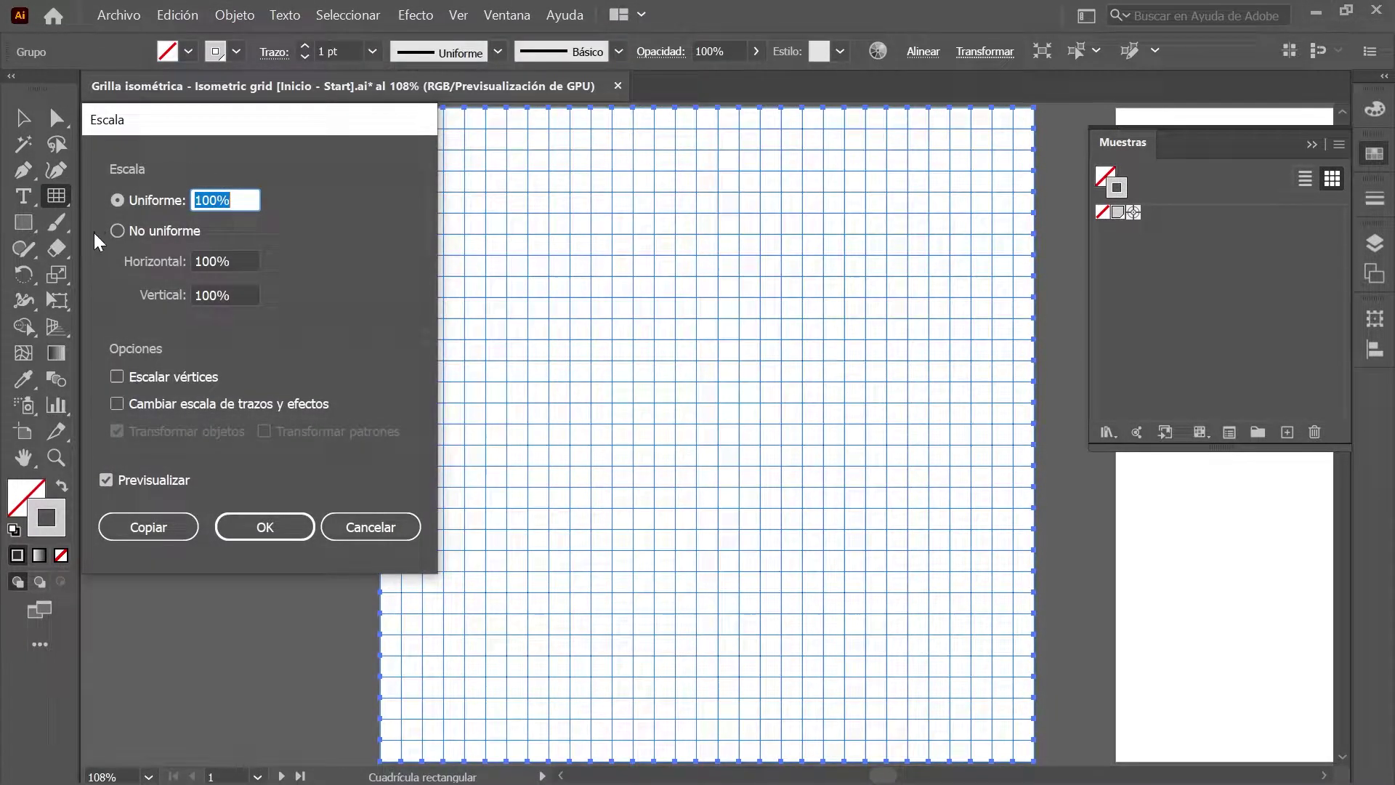
click(117, 229)
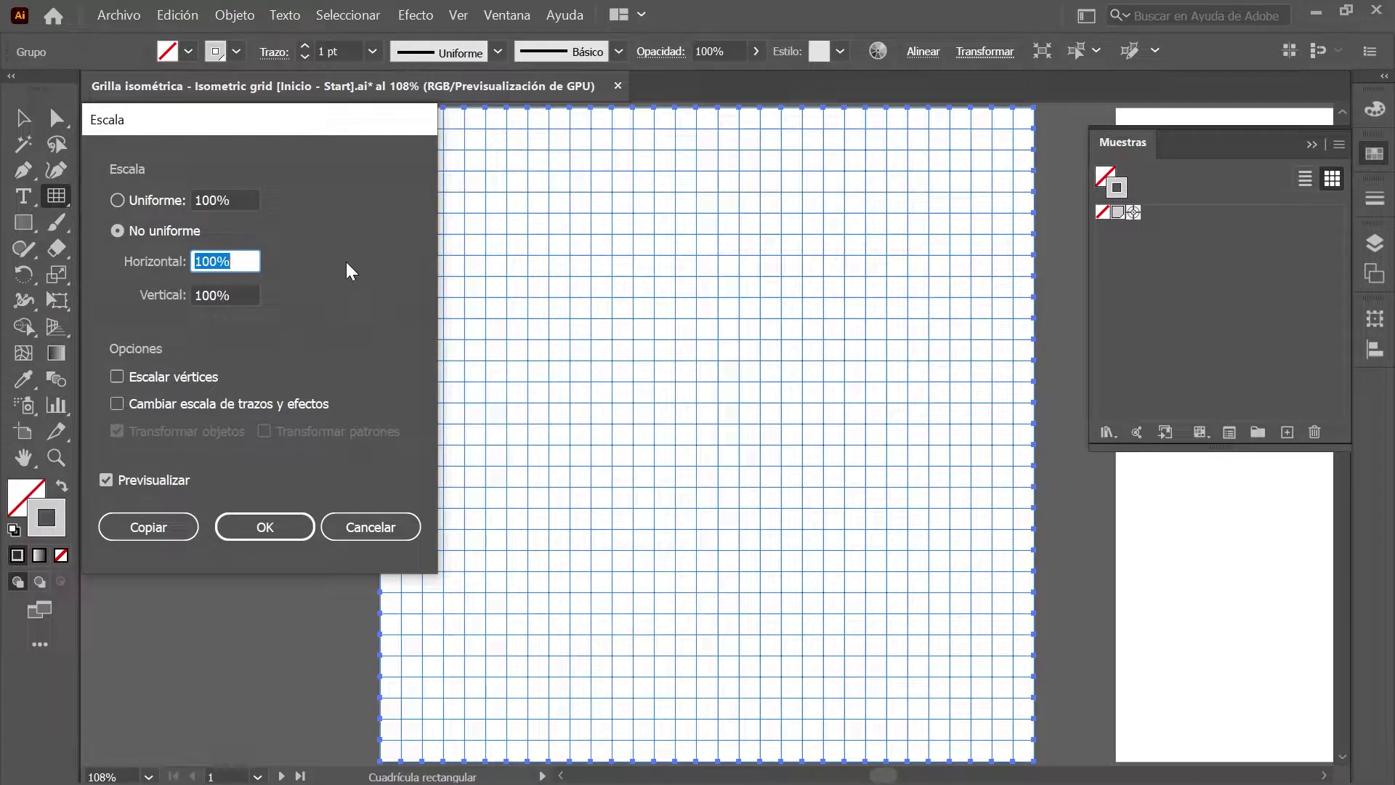
key(Tab)
text(86.602)
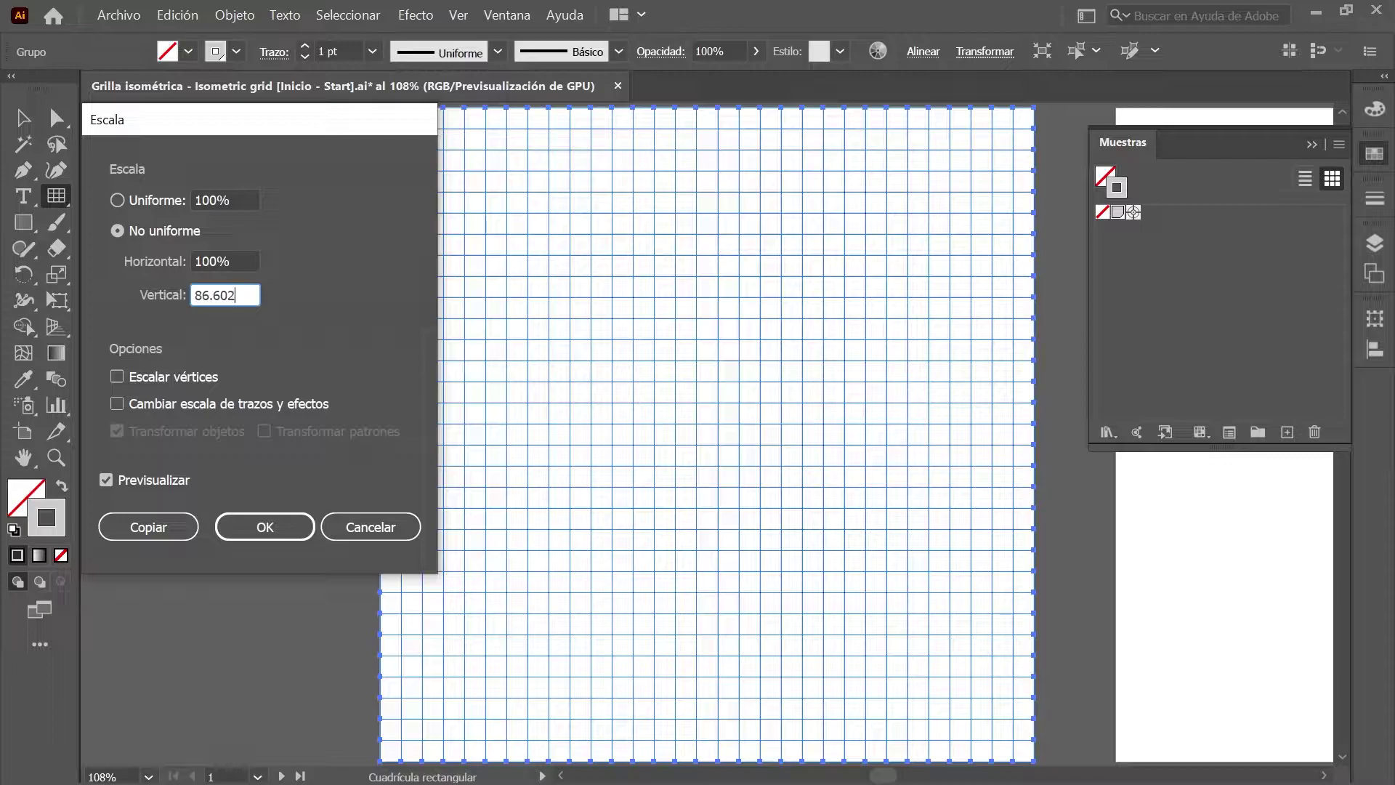
click(284, 529)
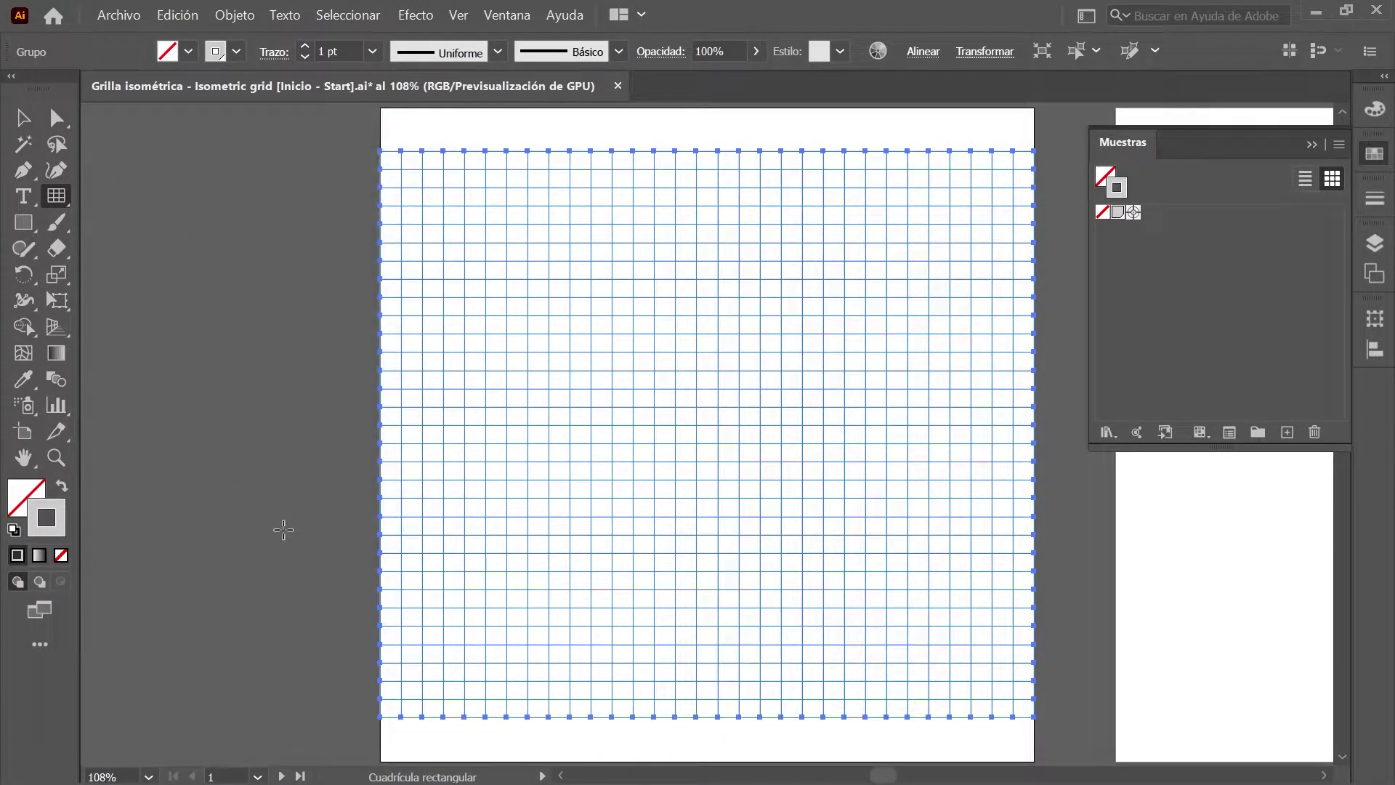
- Shear the grid by 30° along the horizontal axis
click(238, 15)
mouse_move(537, 47)
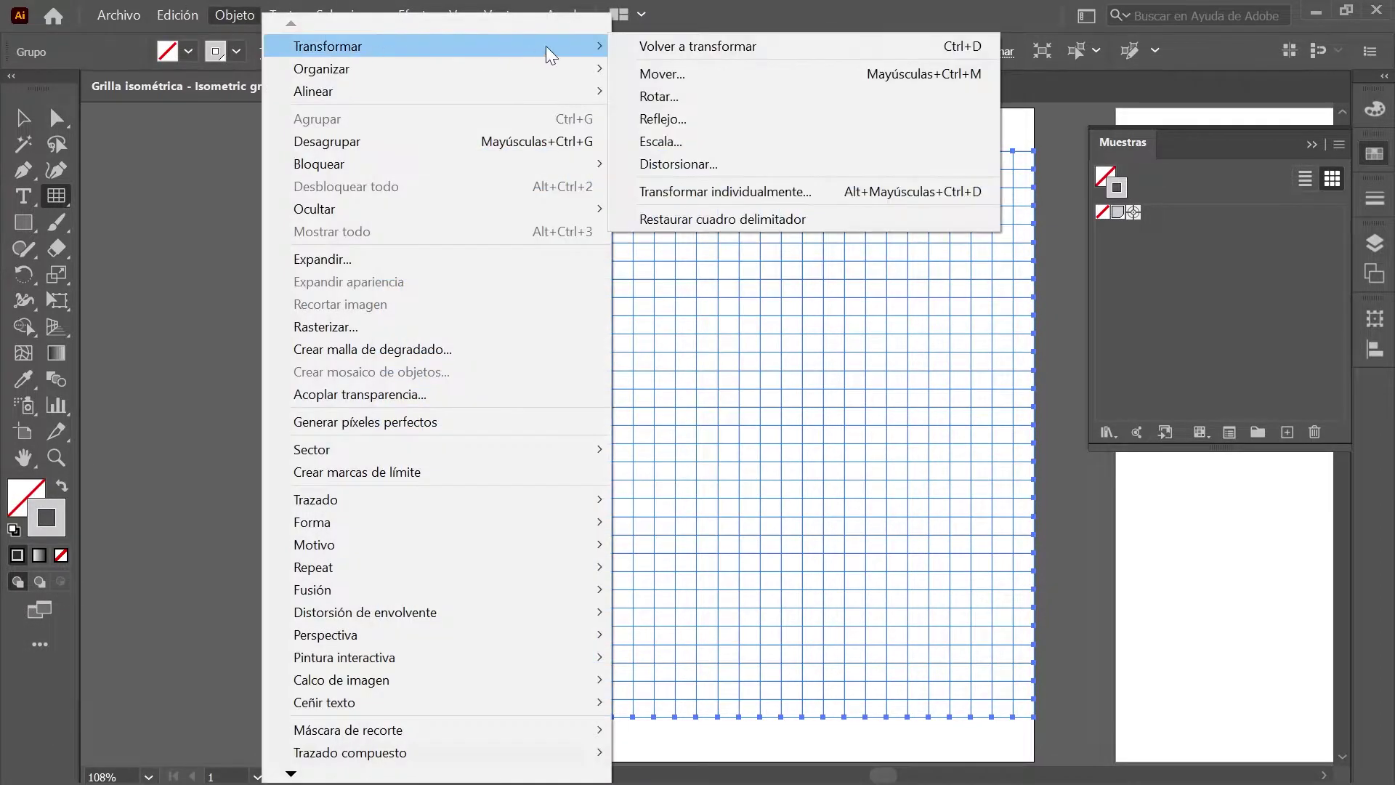
click(743, 163)
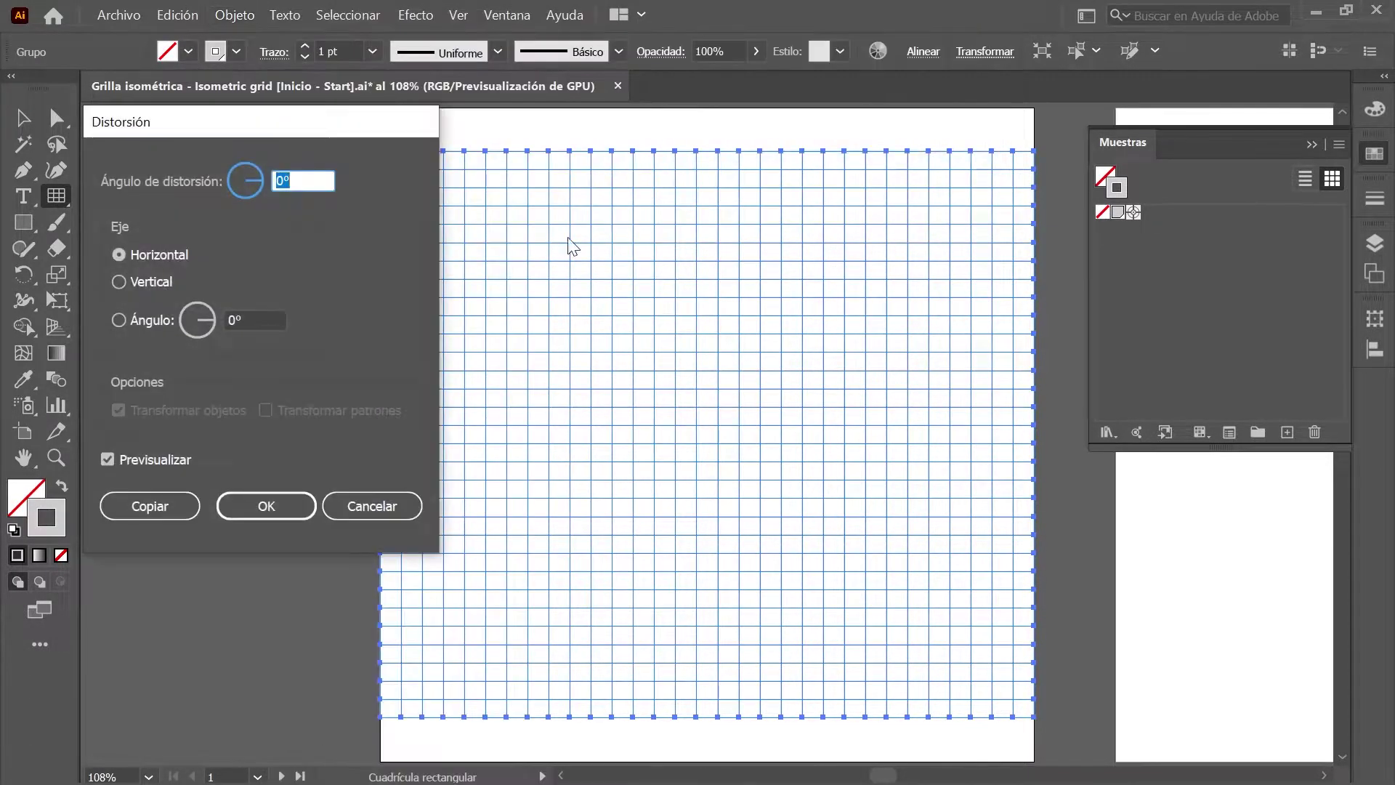
text(30)
click(267, 504)
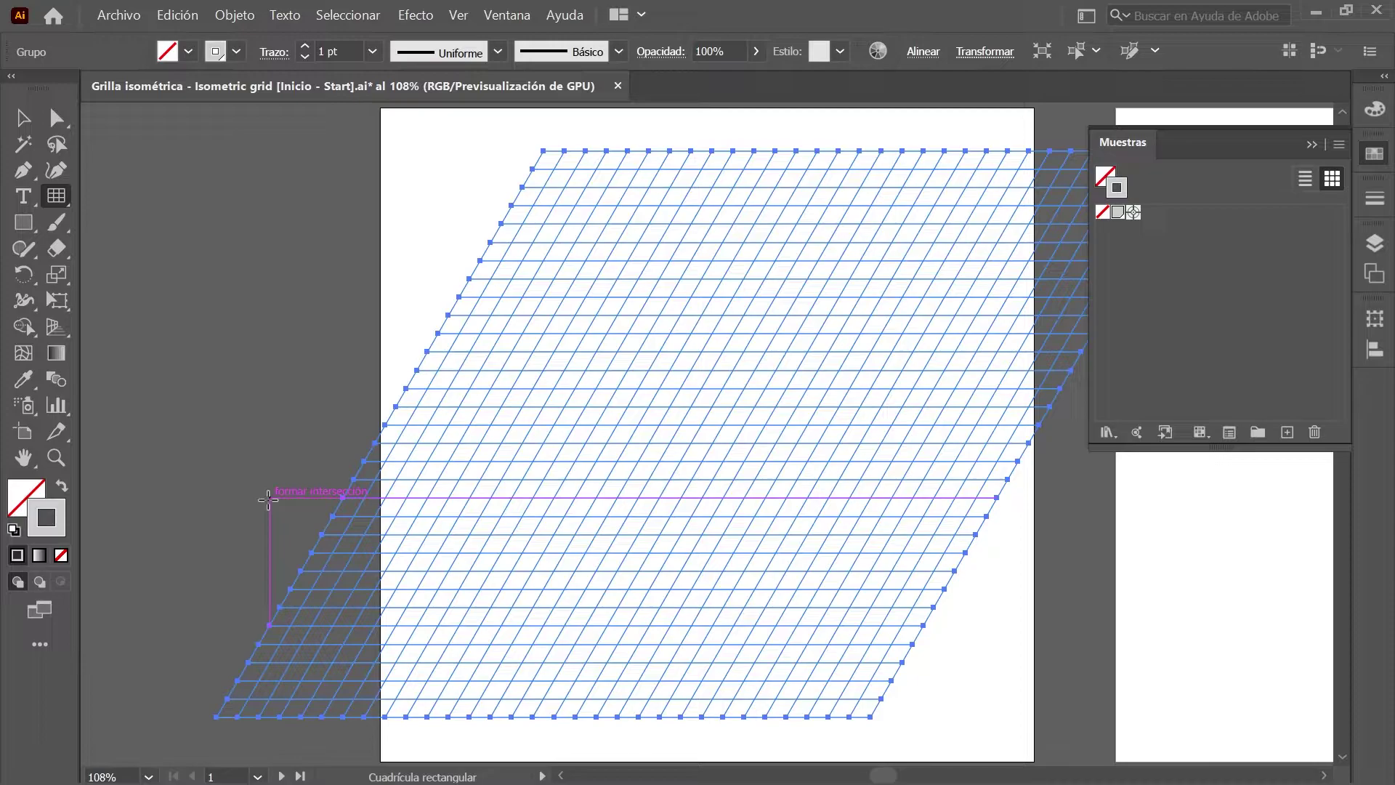
- Rotate the sheared grid by -30°
click(247, 13)
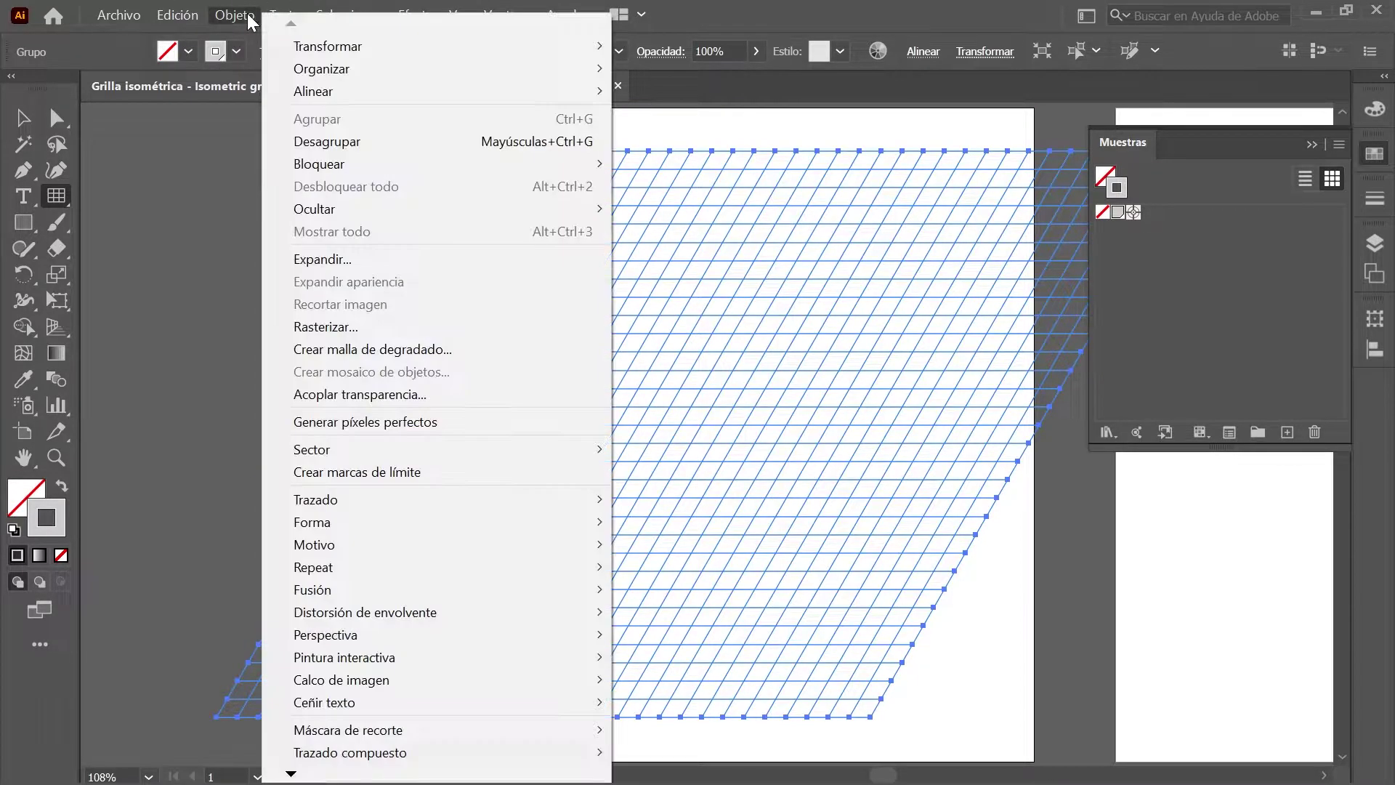
mouse_move(402, 45)
click(734, 94)
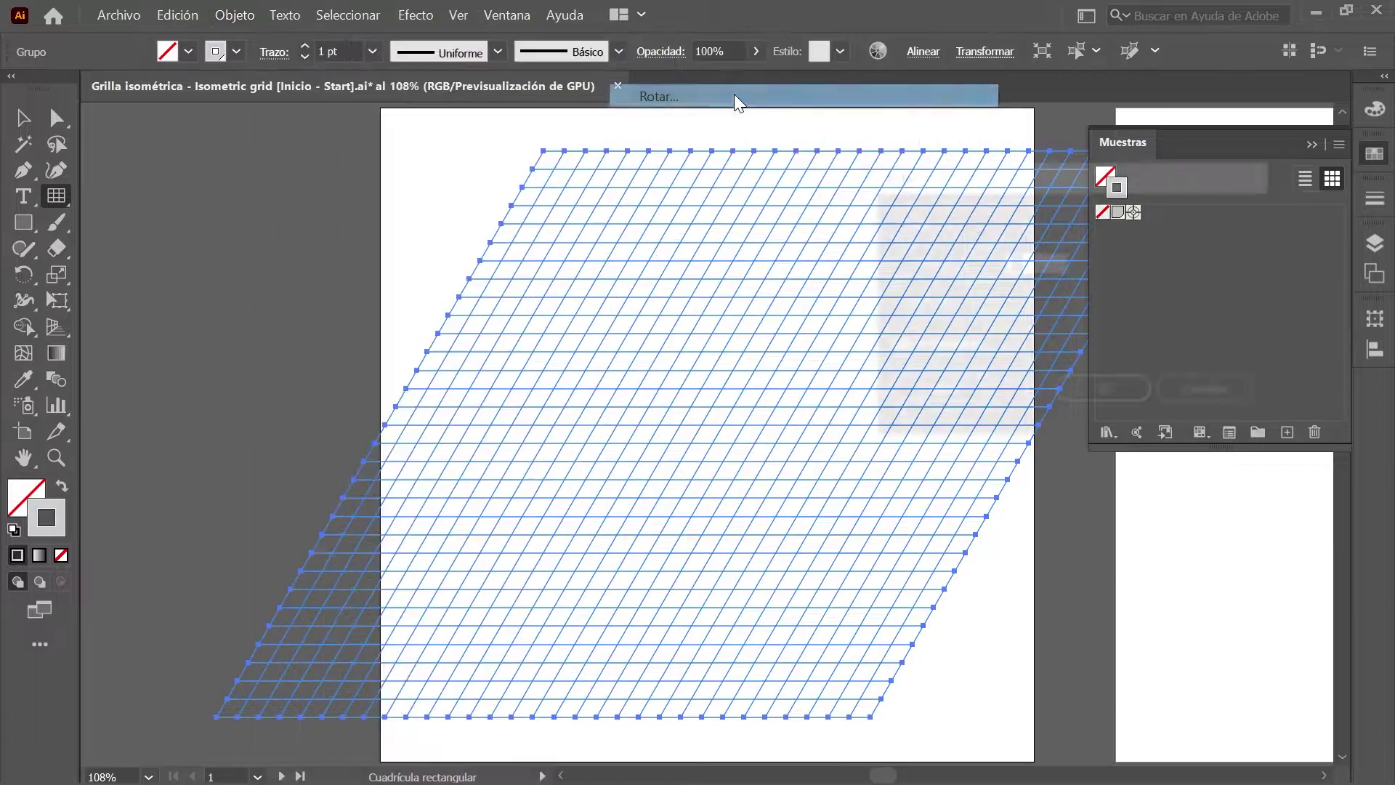
text(-30)
click(314, 339)
- Close the swatches and reset the bounding box of the rotated grid
click(24, 118)
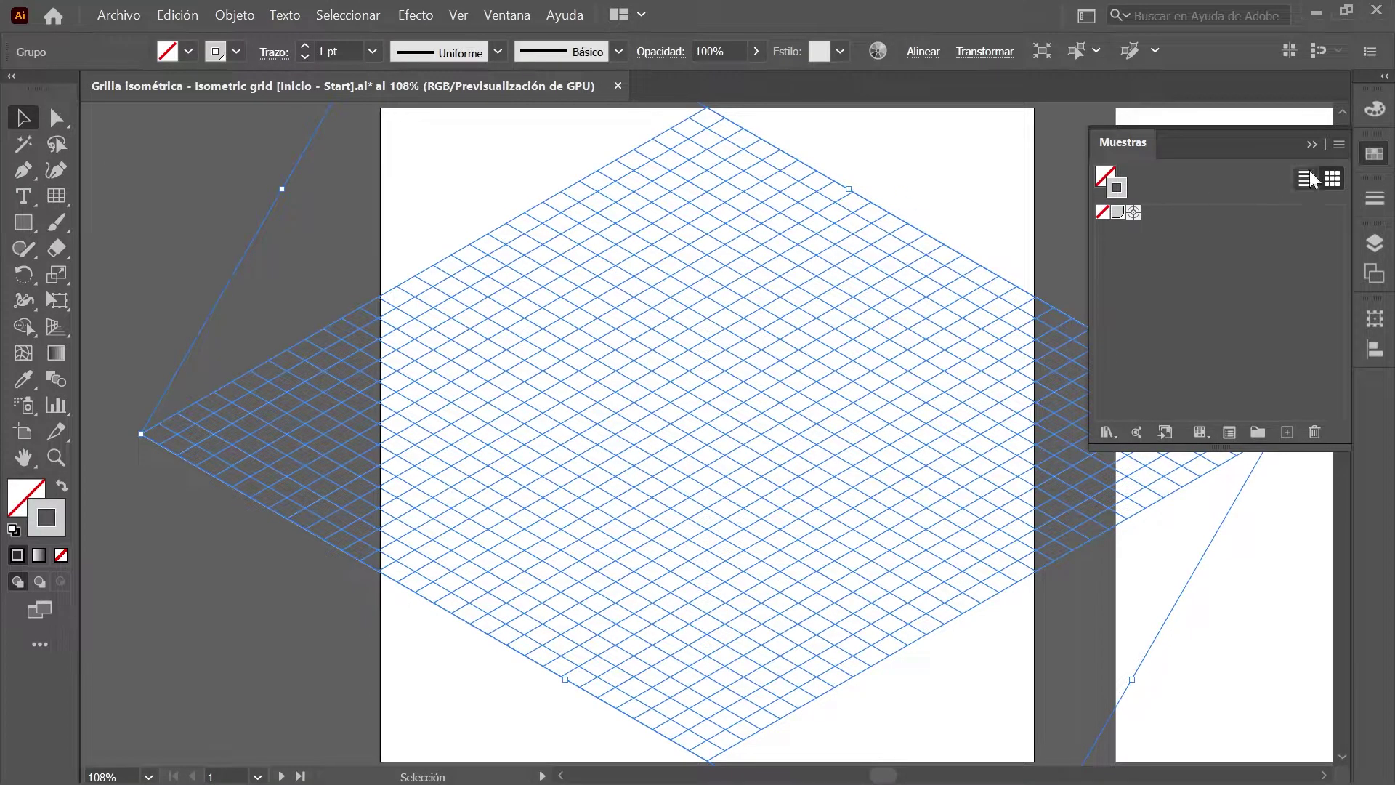
click(1312, 145)
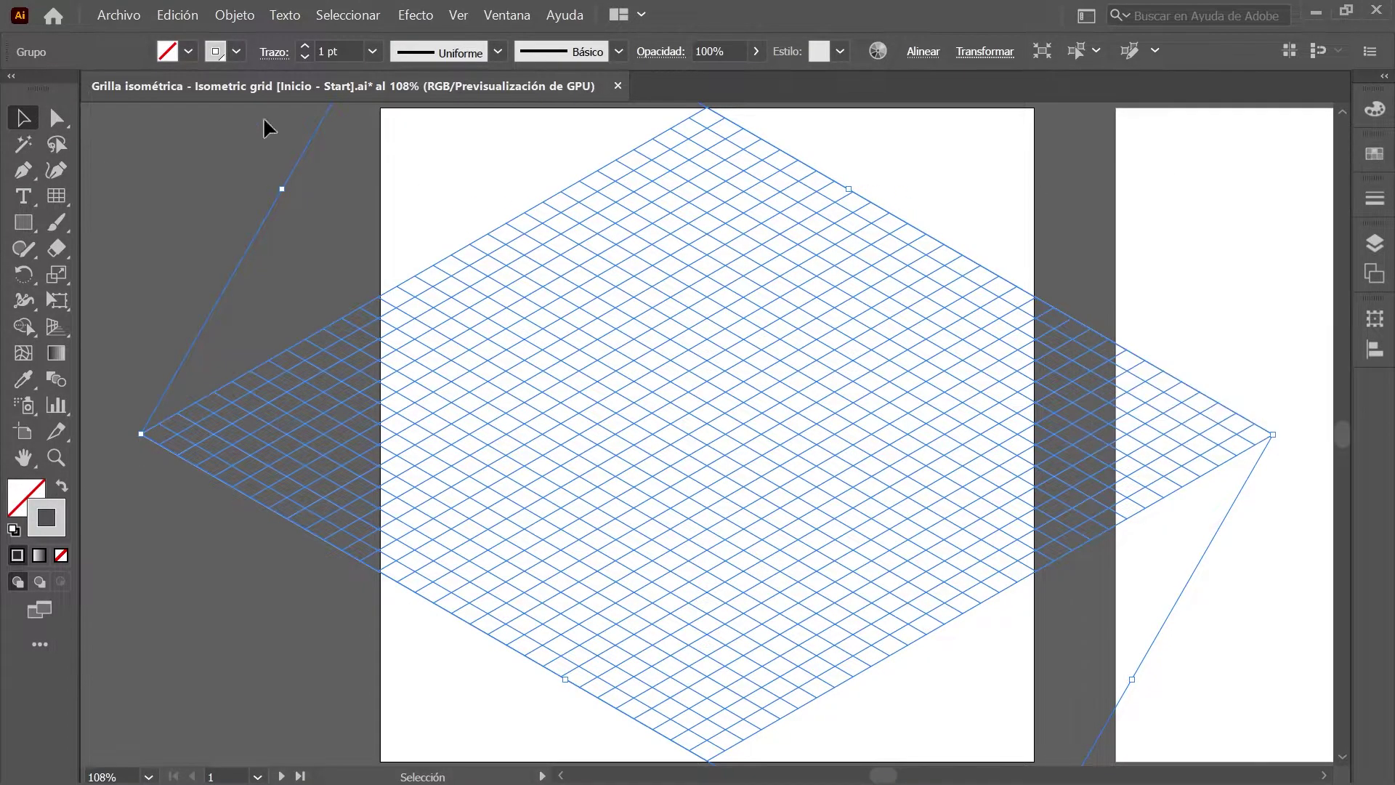
click(237, 15)
mouse_move(470, 45)
click(834, 217)
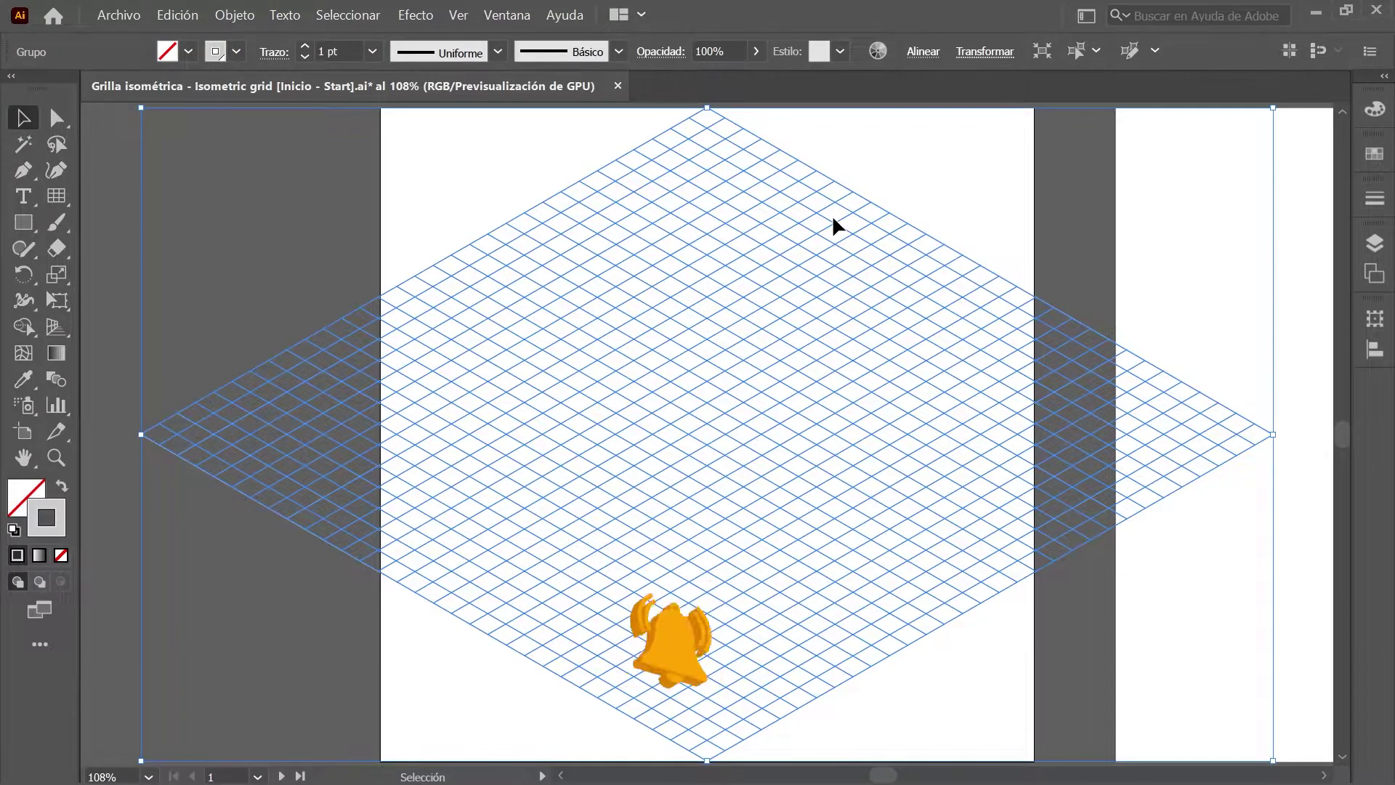
- Scale the isometric grid uniformly to 162%
click(230, 17)
click(460, 41)
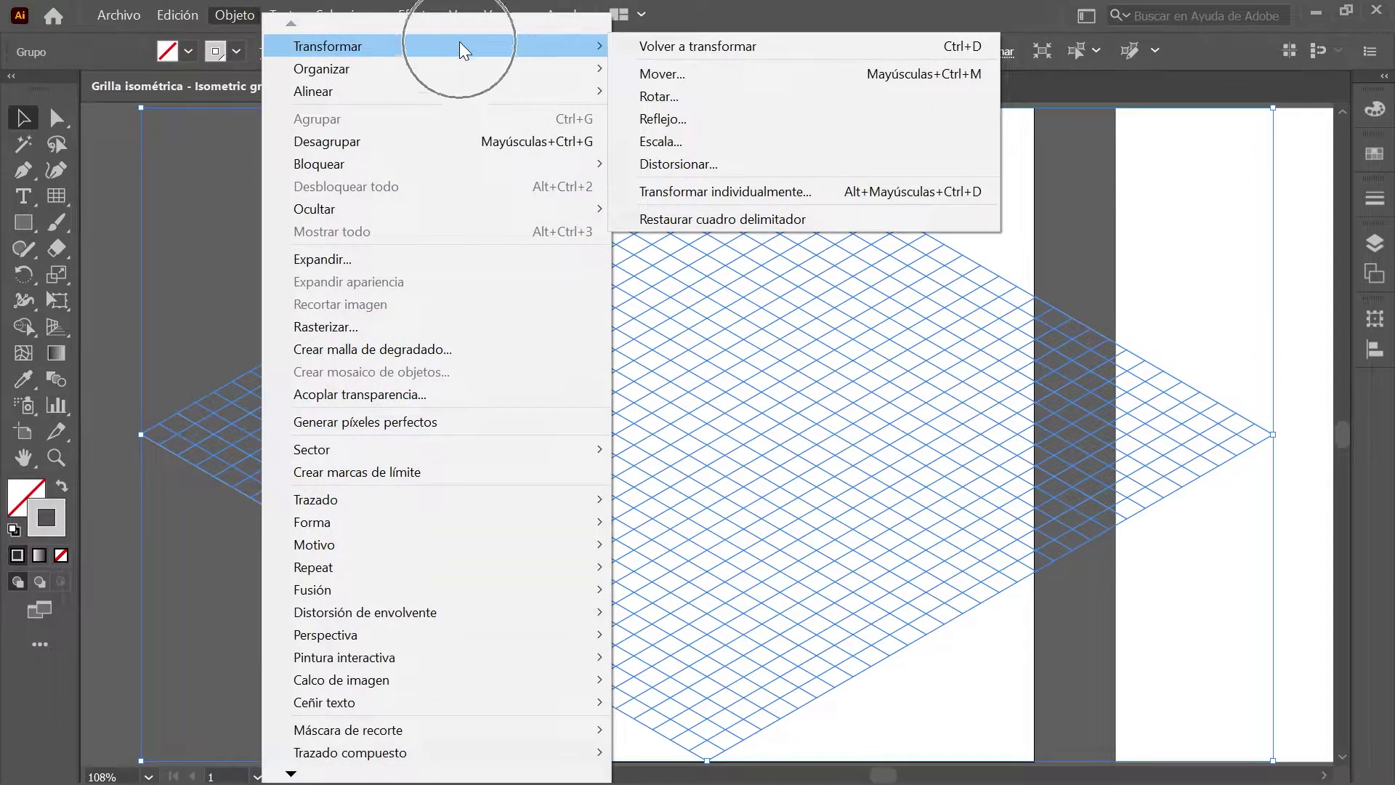
click(747, 144)
click(117, 200)
text(162)
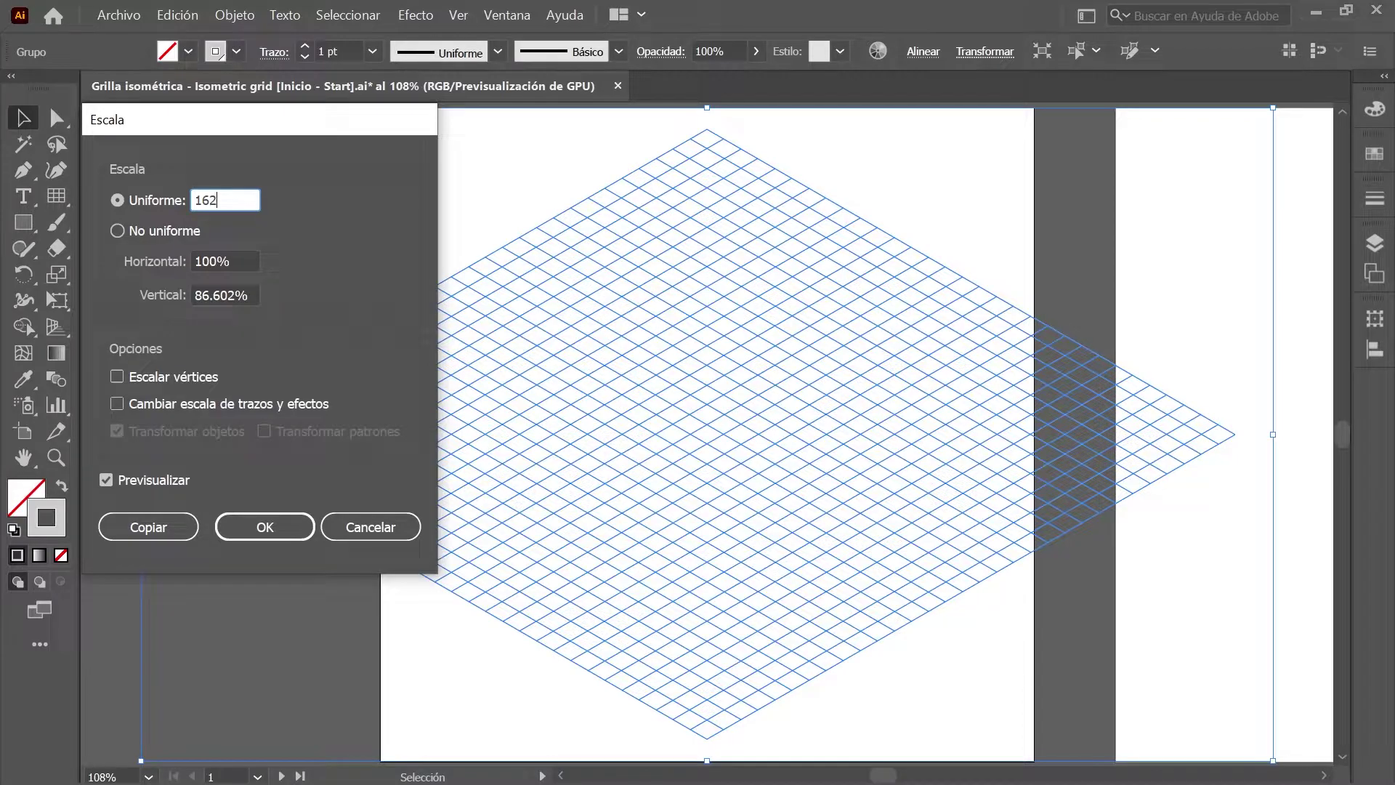
click(278, 525)
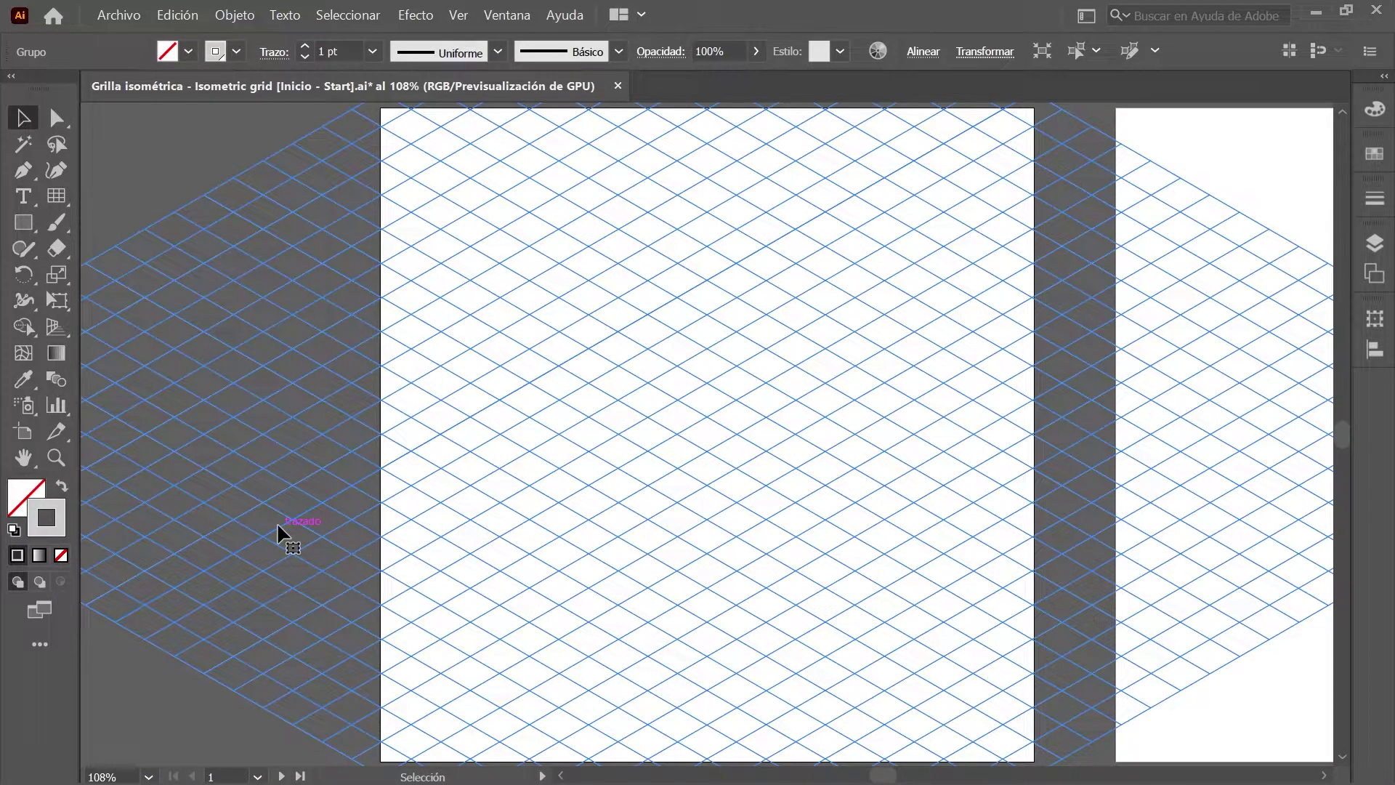
- Deselect the grid and restore the default white fill and black stroke
click(350, 19)
click(474, 84)
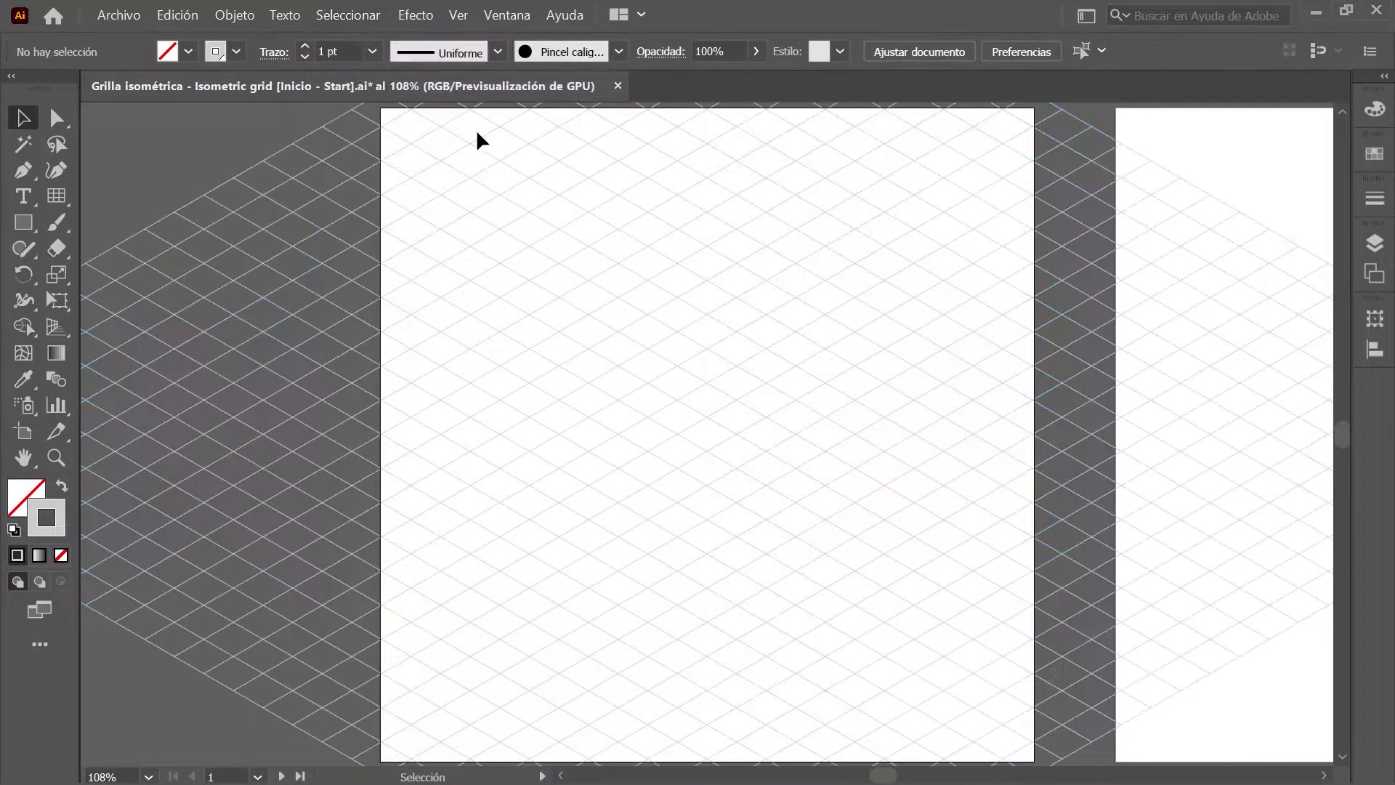
click(1374, 112)
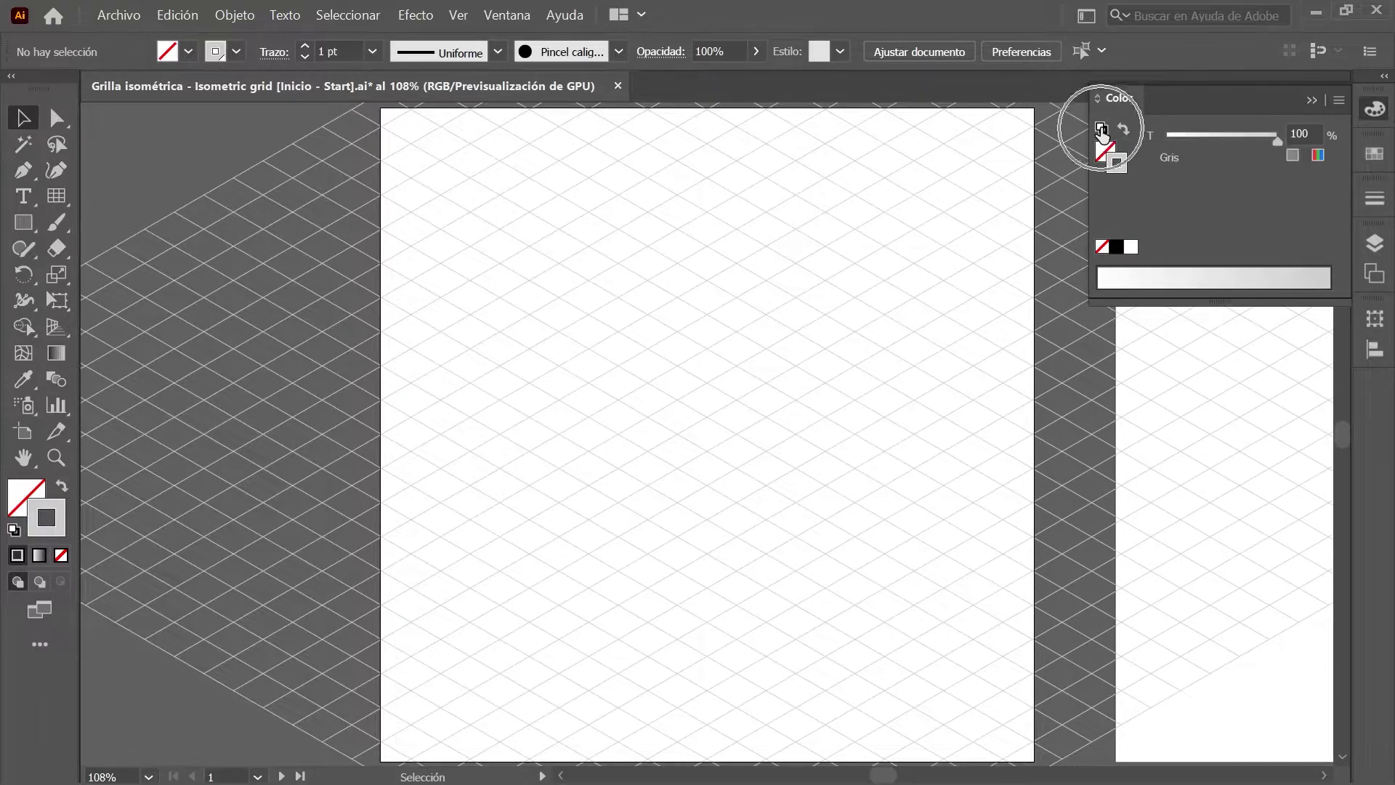
click(1102, 129)
click(1373, 109)
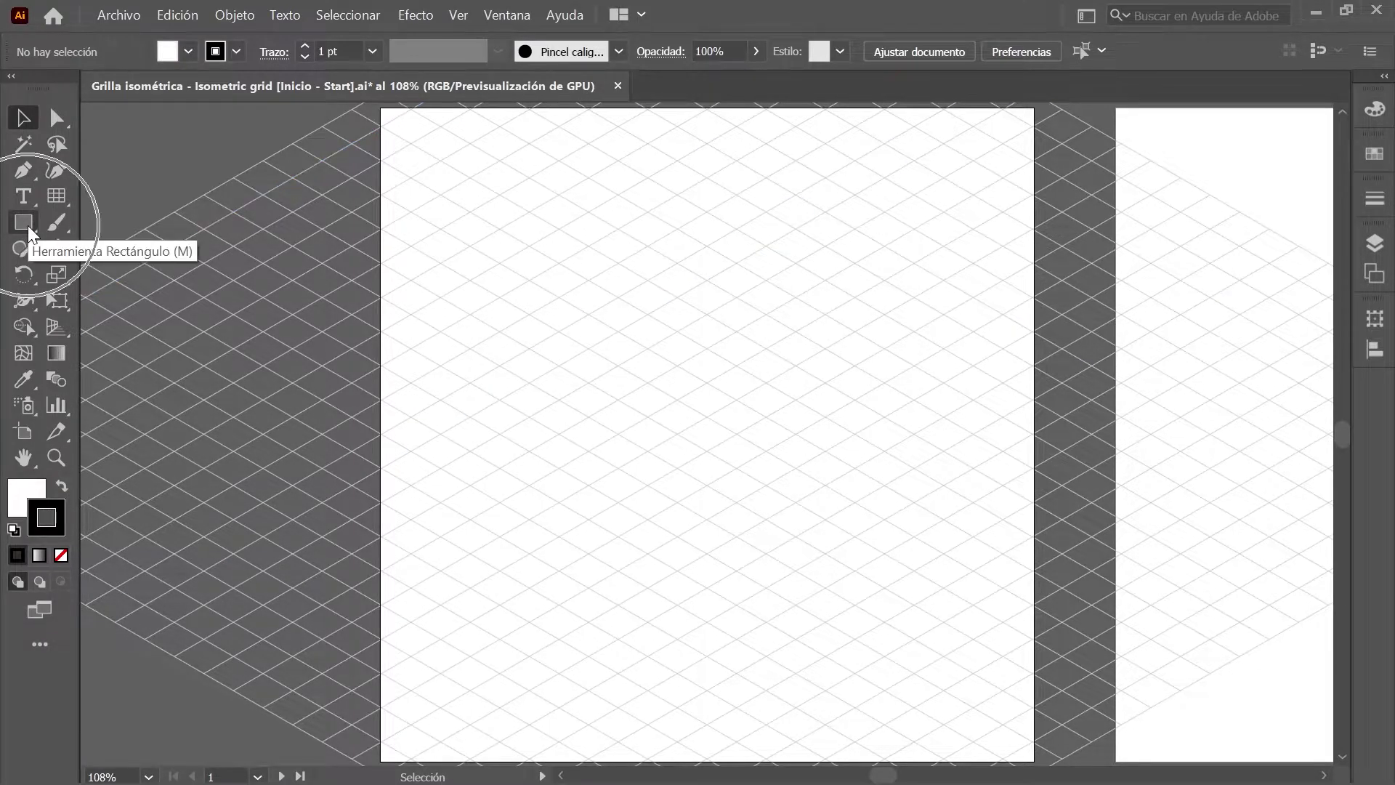
- Draw a 1200 × 1200 px rectangle over the isometric grid with the Rectangle tool
click(28, 225)
key(ctrl)
click(442, 331)
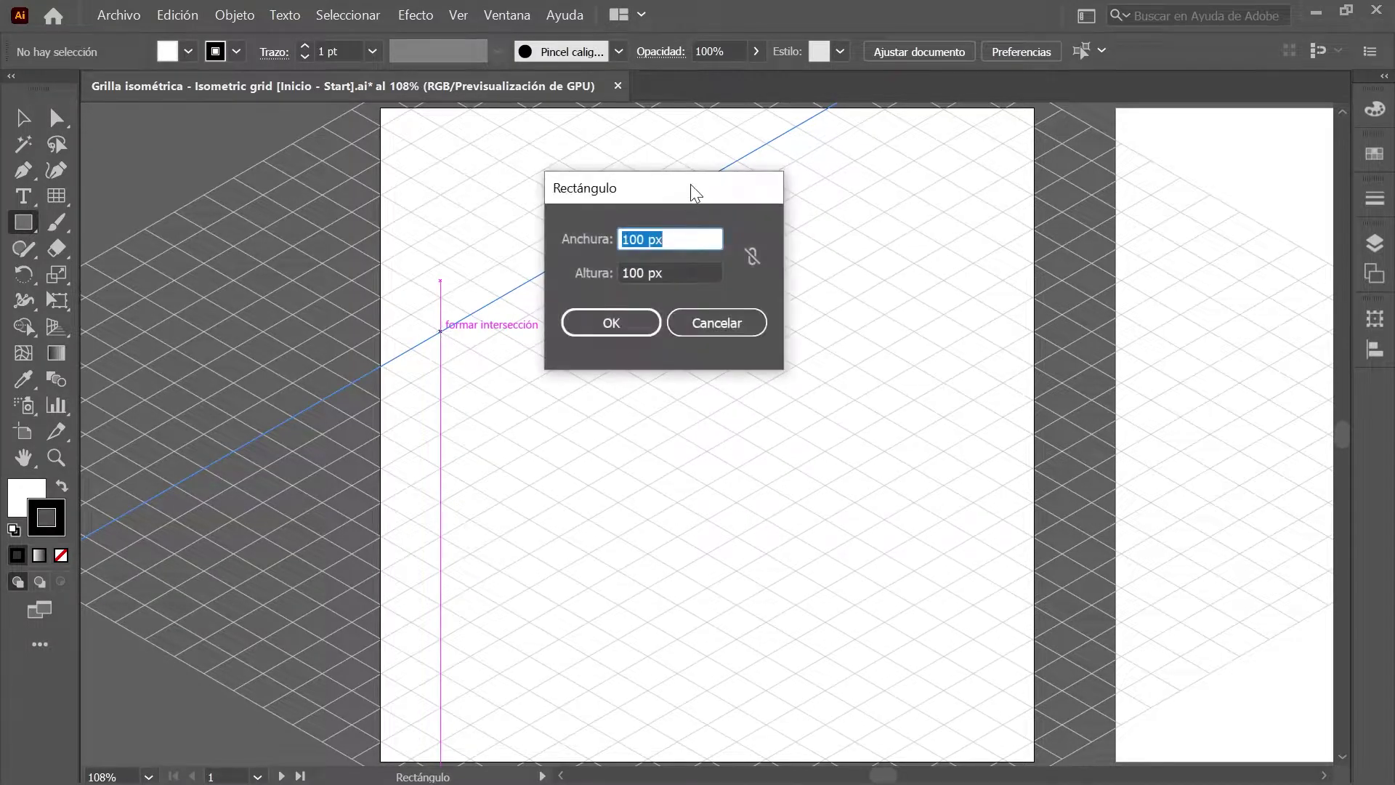
drag(681, 239, 567, 242)
text(1200)
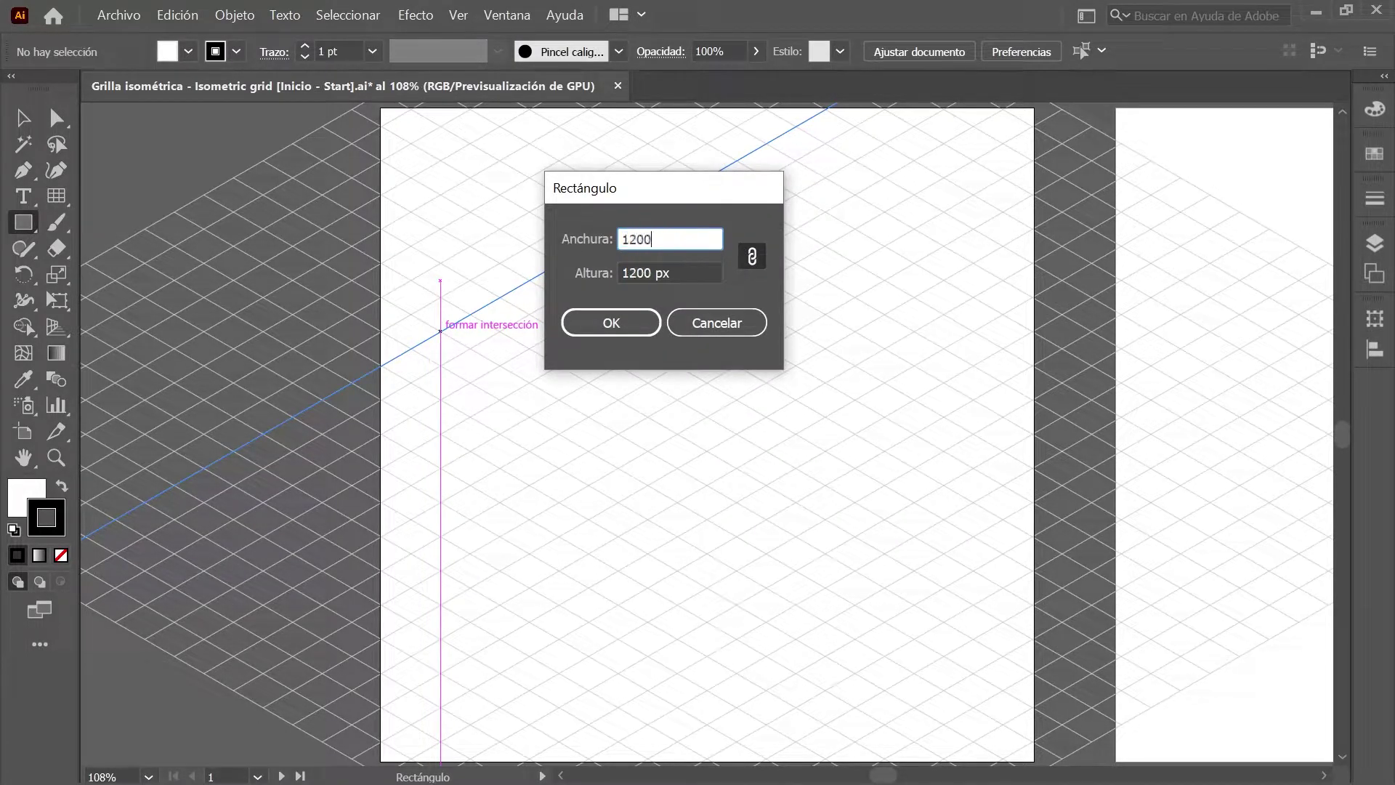
click(622, 323)
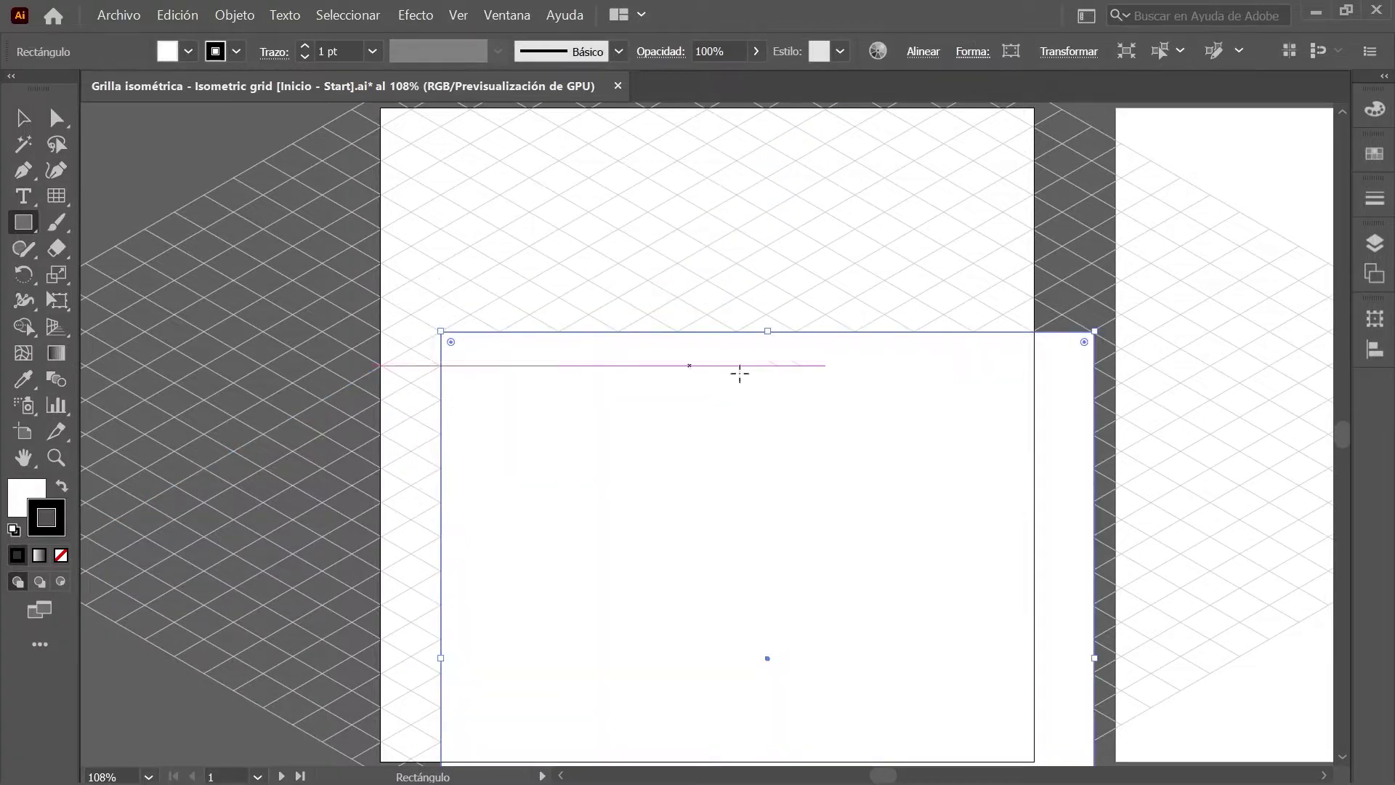
- Align the rectangle to the artboard, centring it both horizontally and vertically
click(1374, 350)
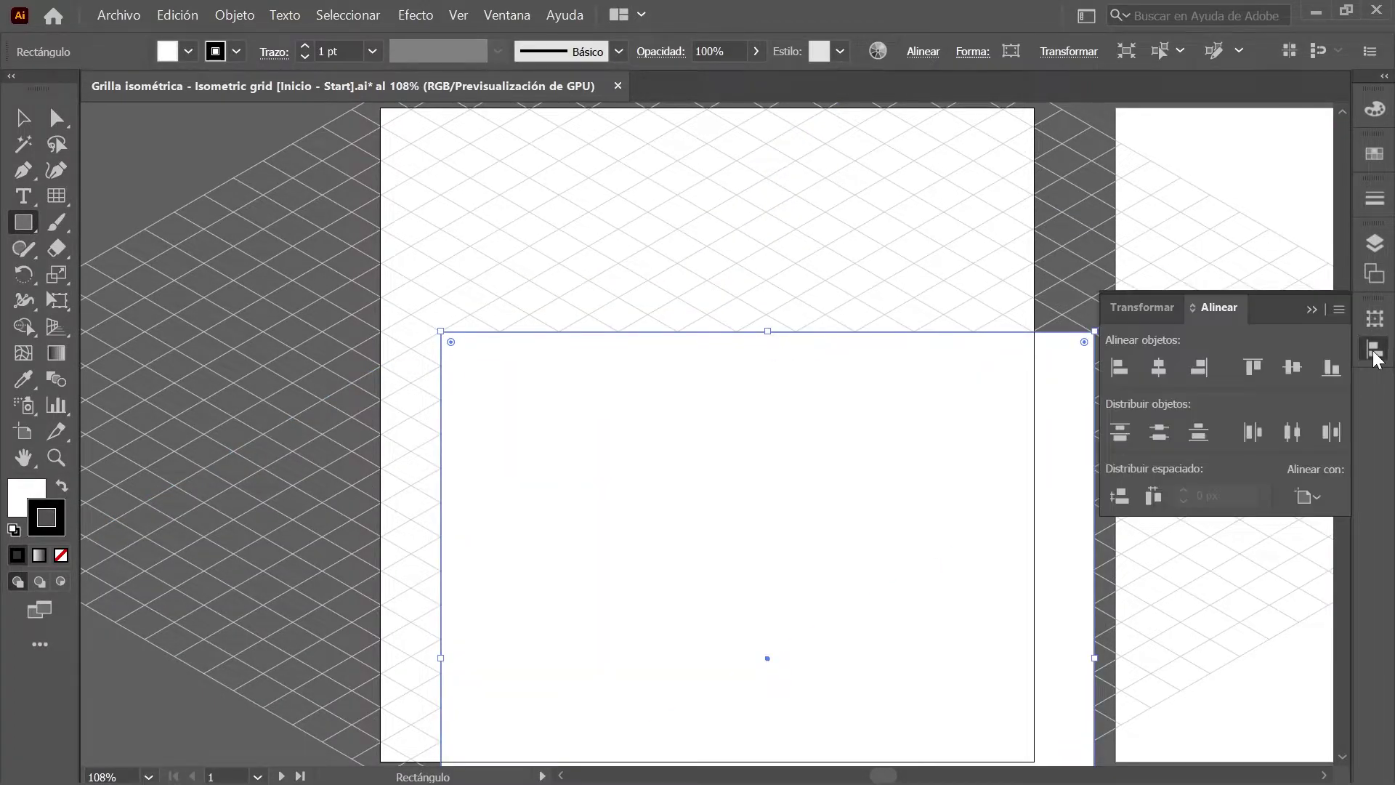
click(1308, 496)
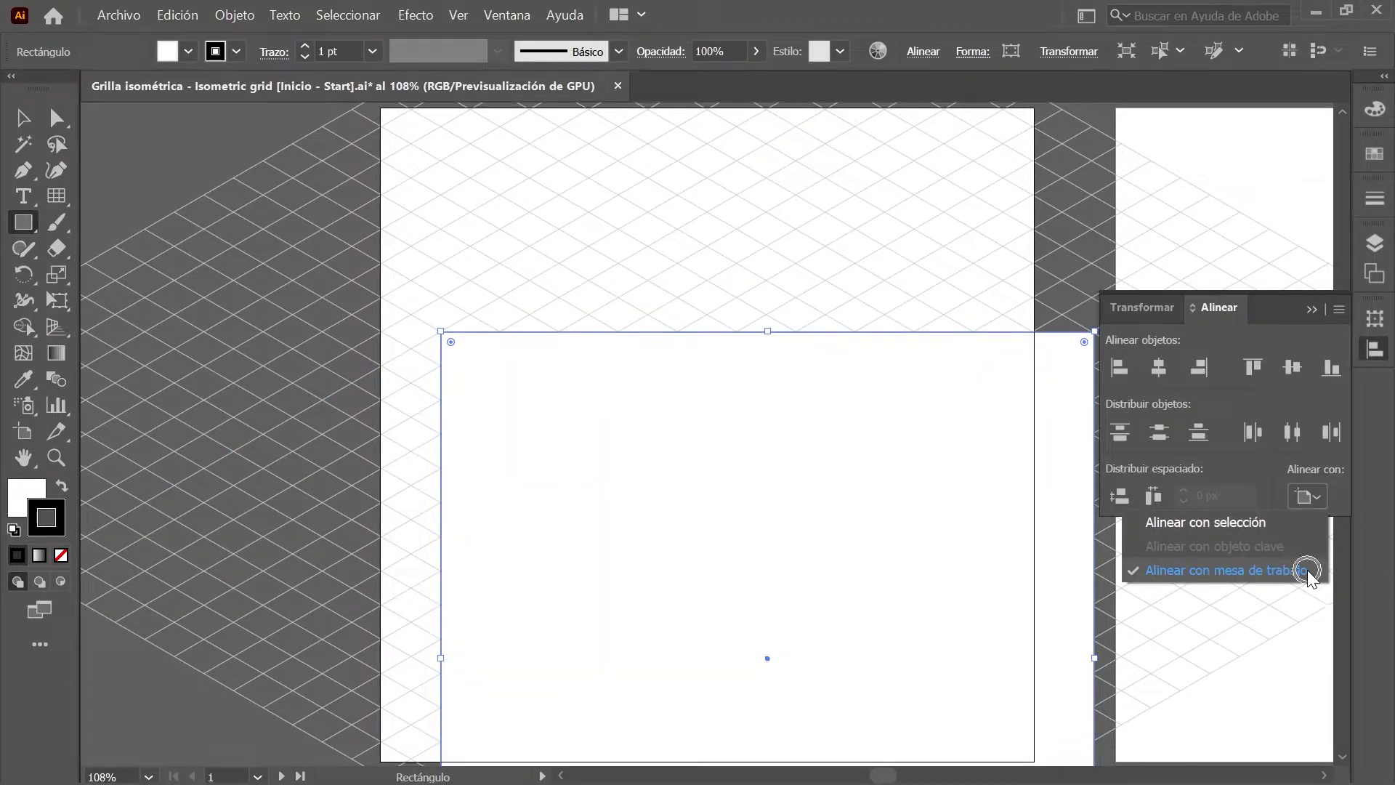
click(1307, 570)
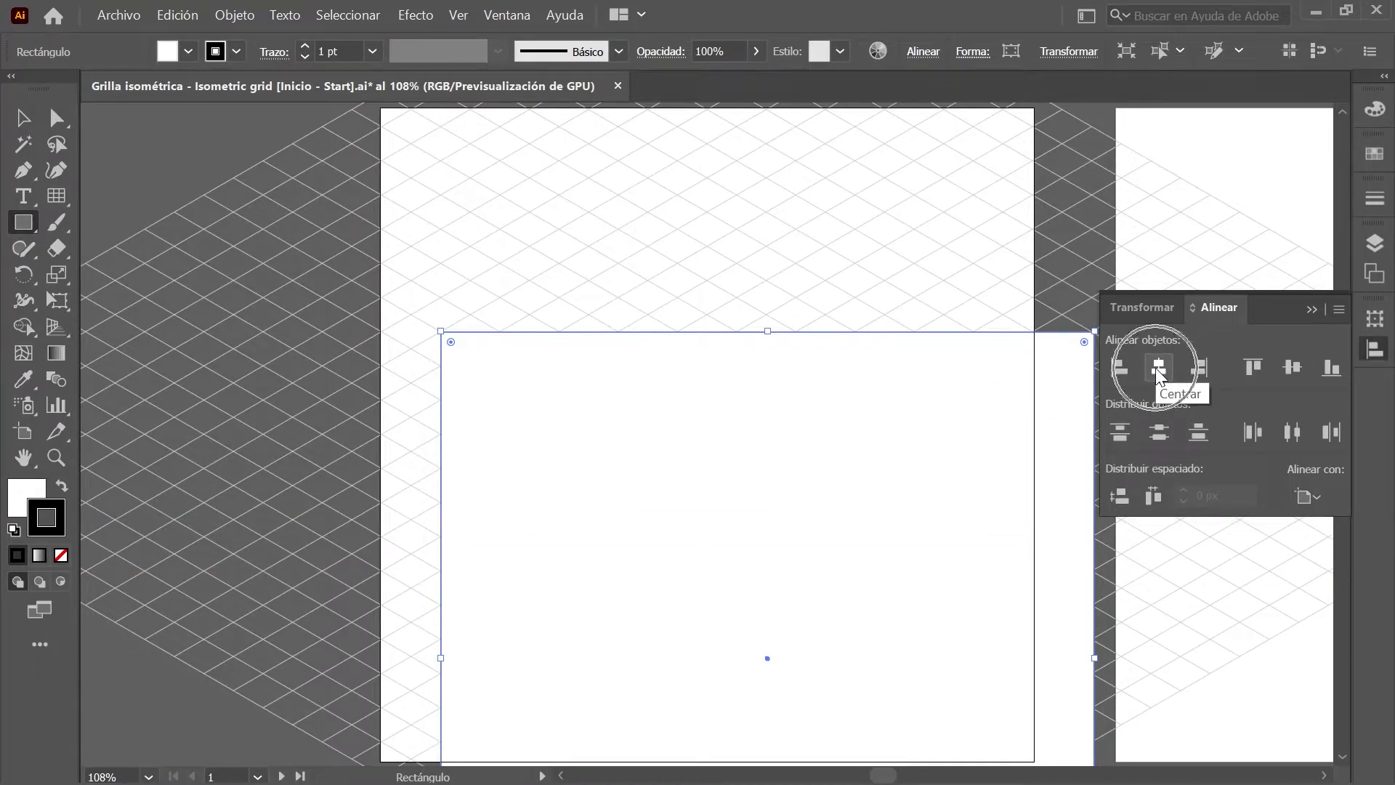
click(1160, 367)
click(1292, 369)
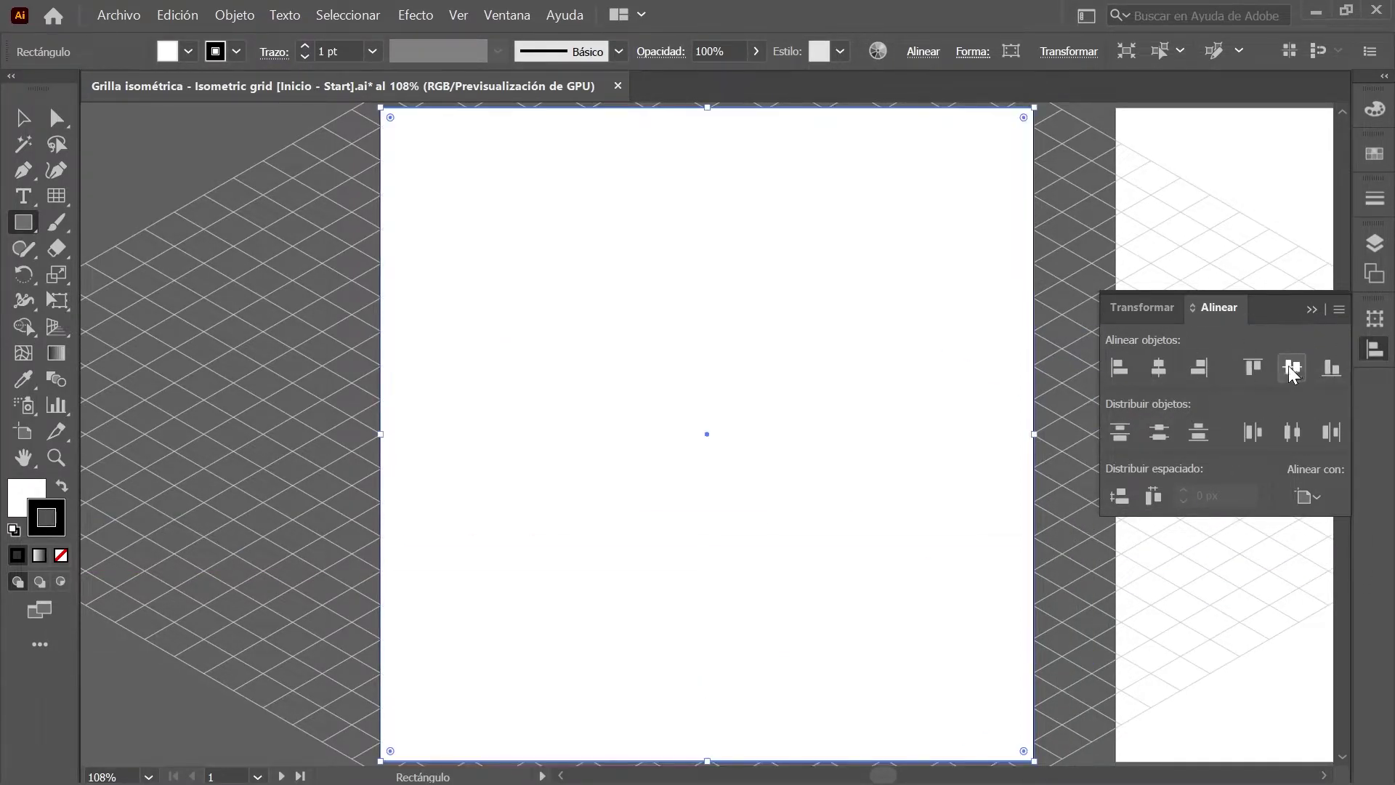
click(1374, 350)
key(ctrl)
key(ctrl)
key(ctrl)
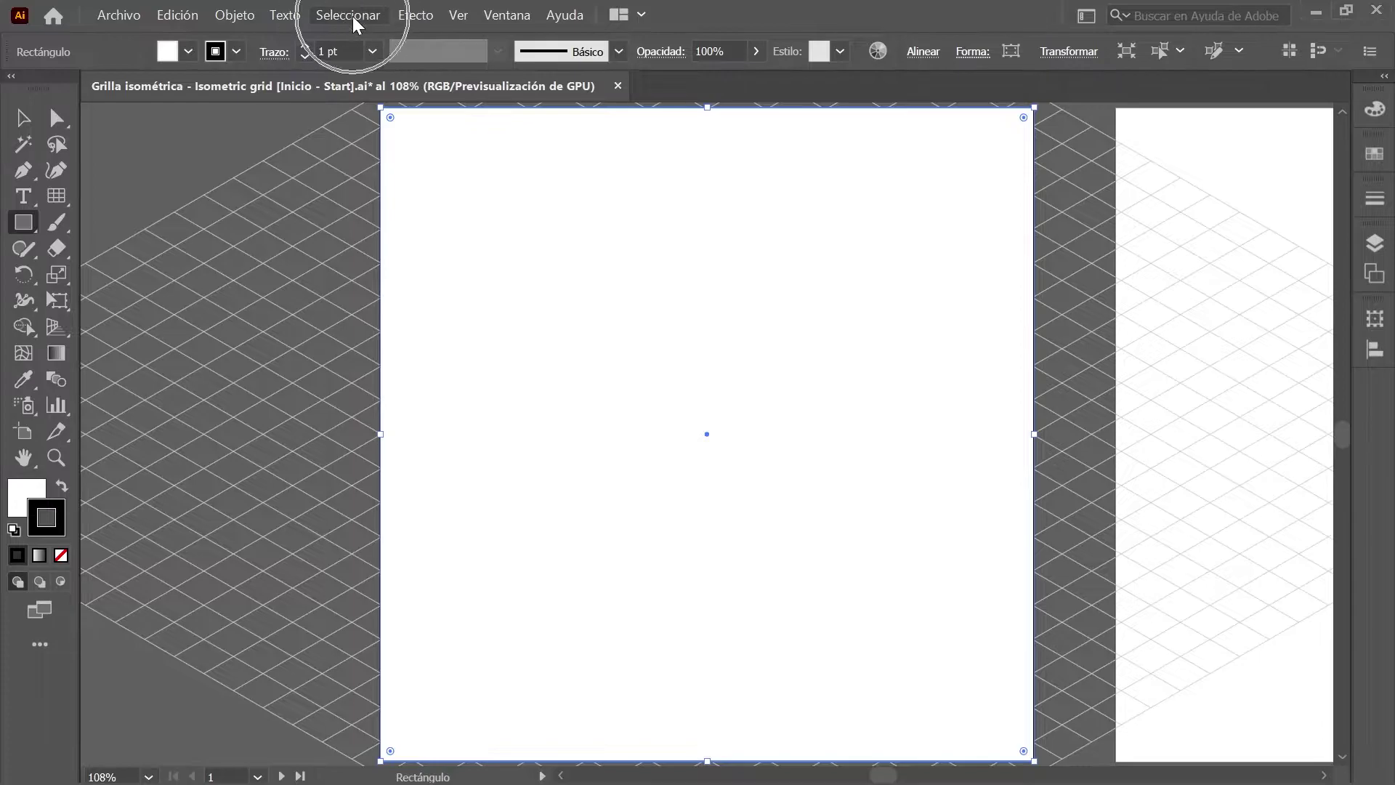
- Select the grid together with the rectangle and create a clipping mask from them
click(352, 16)
click(435, 40)
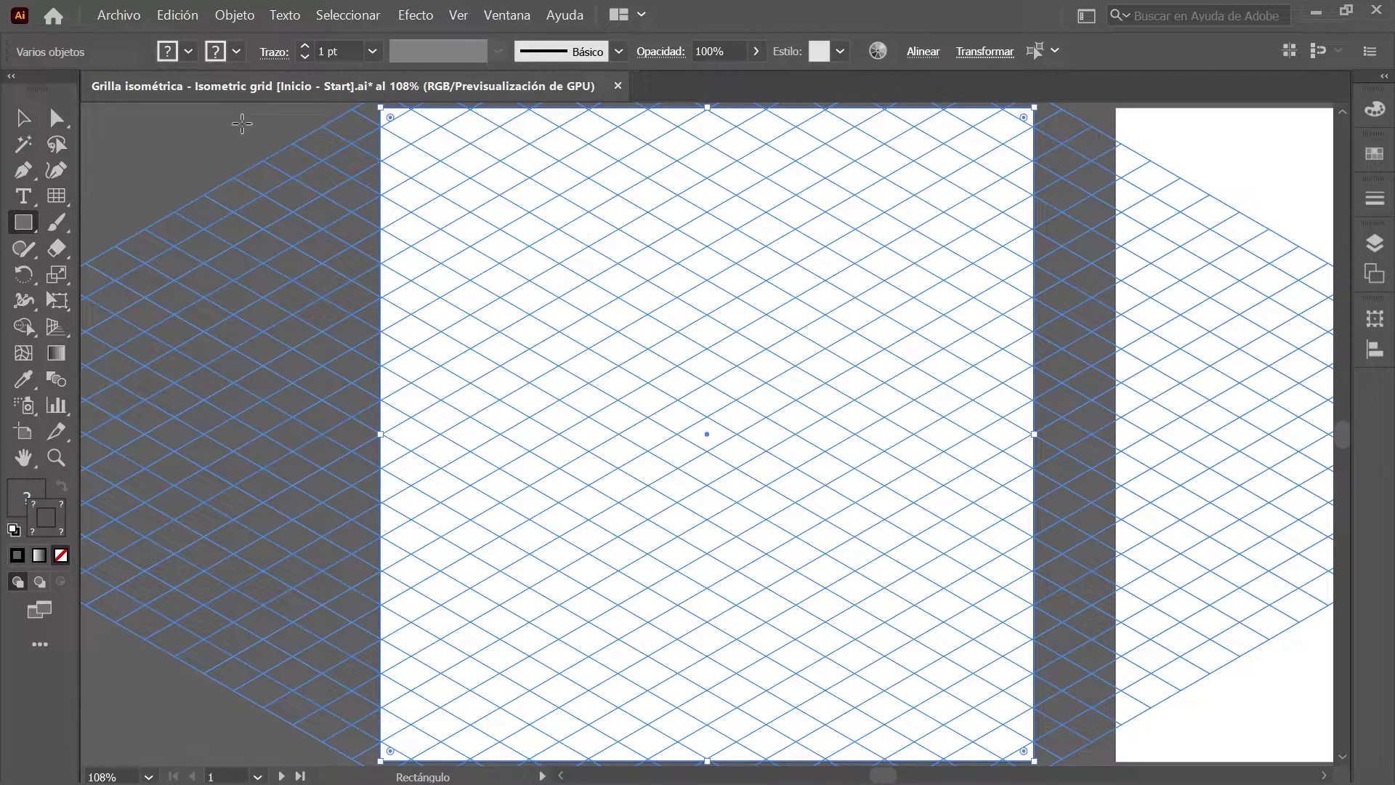
click(240, 16)
mouse_move(518, 730)
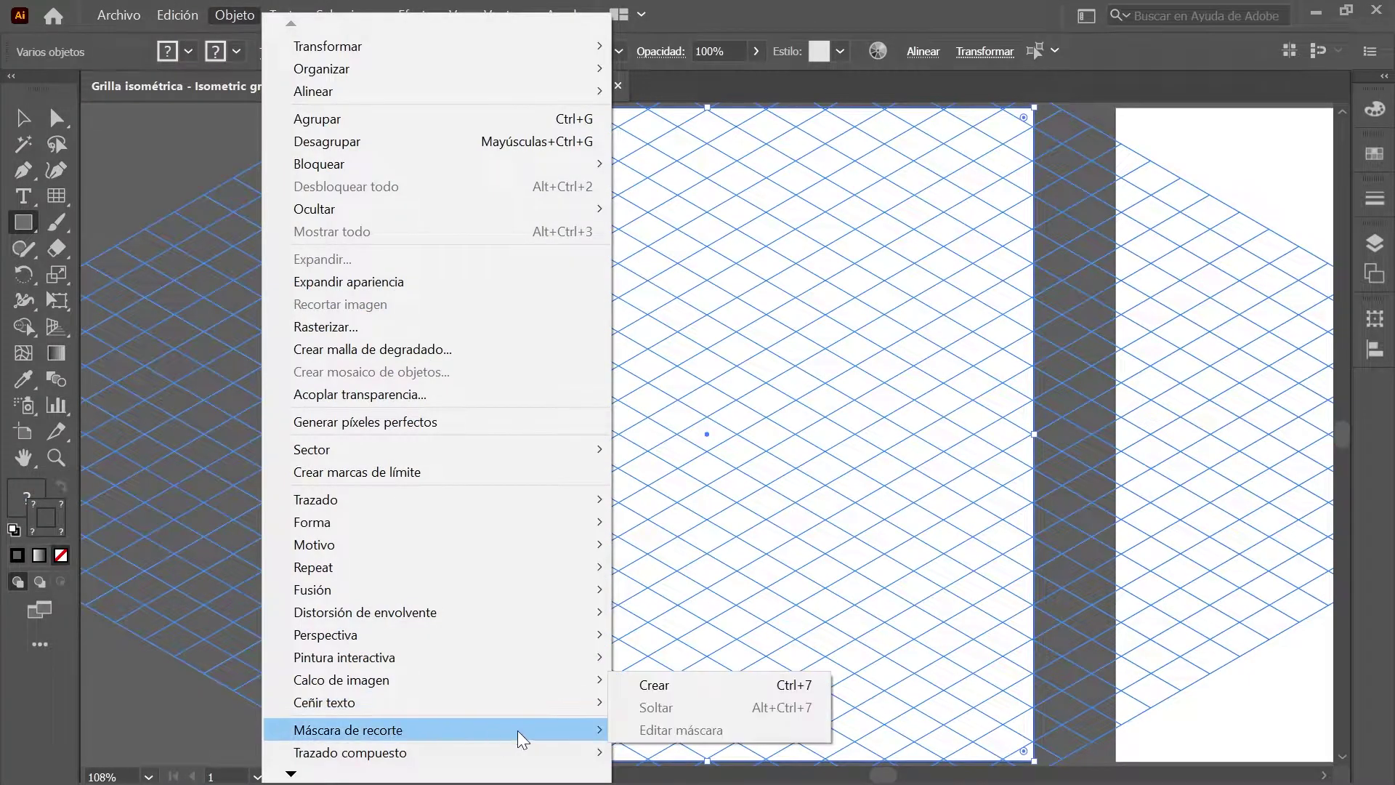
click(773, 683)
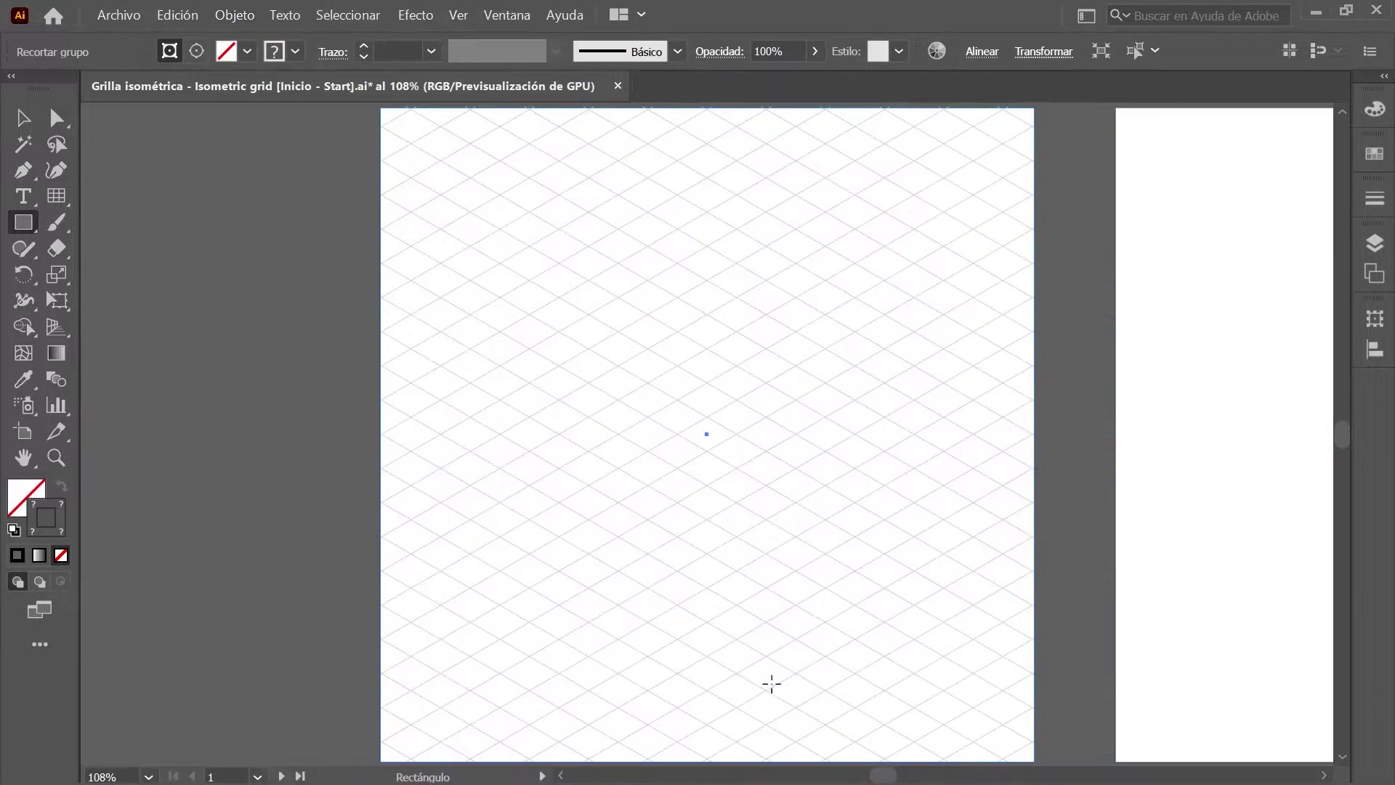
- Lock the layer Capa 1 that holds the clipped grid and close the layer list
click(1376, 244)
click(1097, 336)
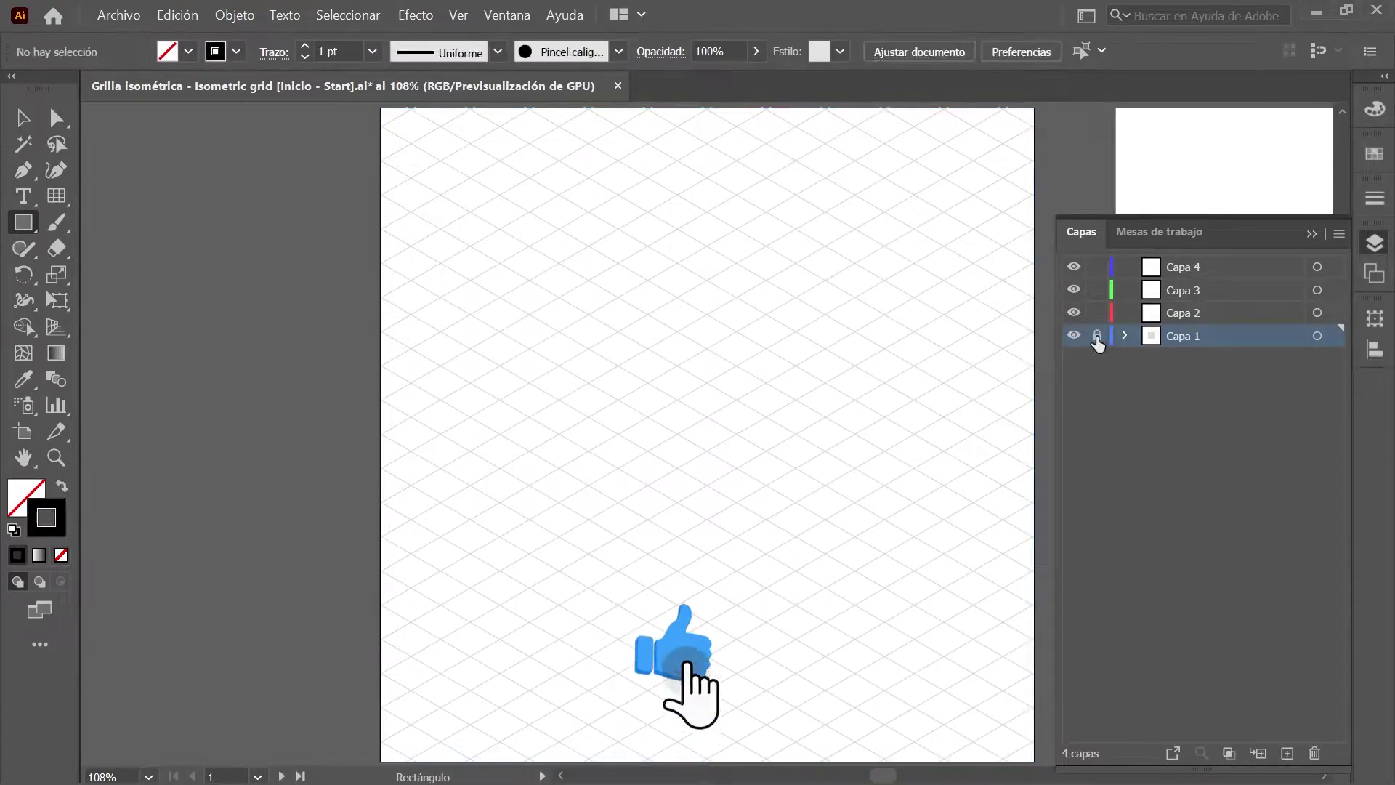
key(F7)
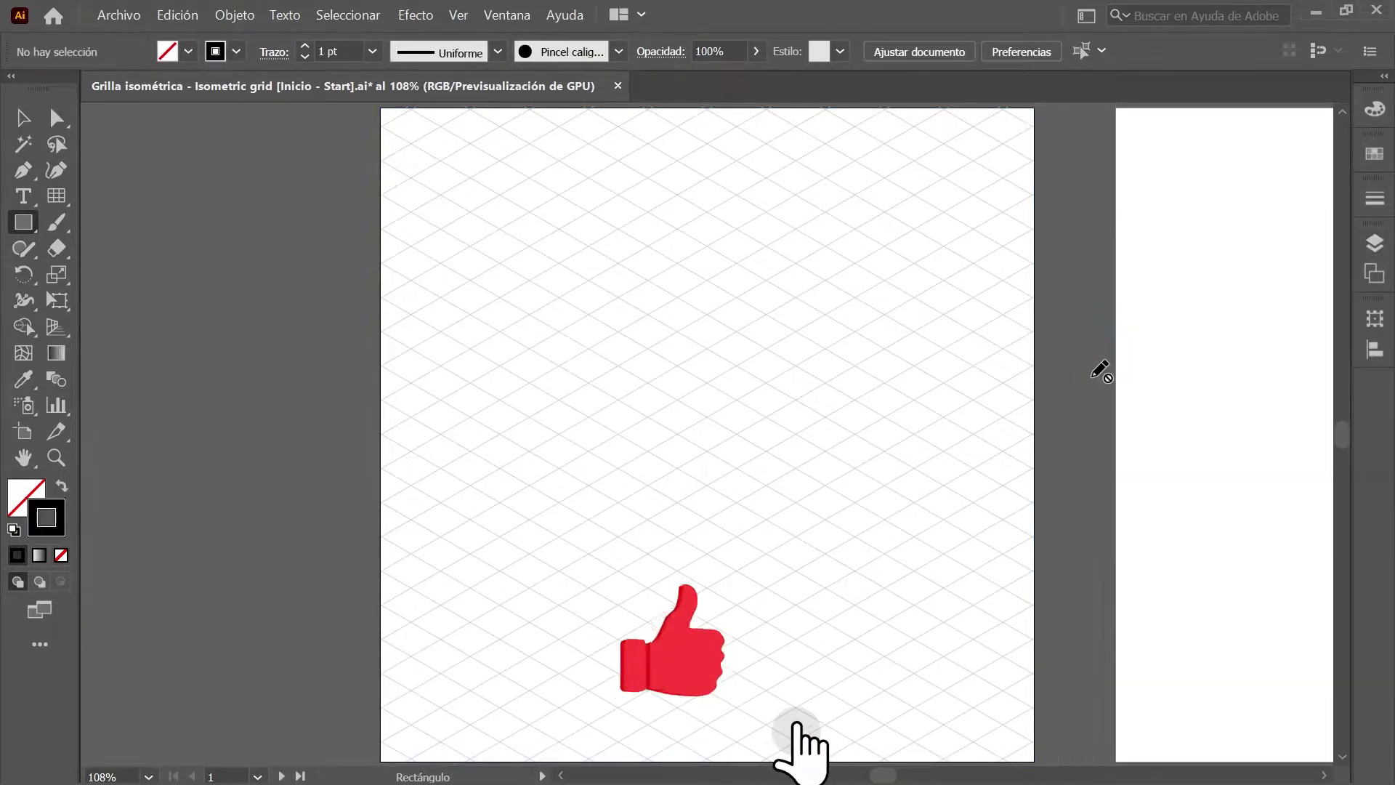
- Go to artboard 2 and make Capa 2 the active layer
click(259, 777)
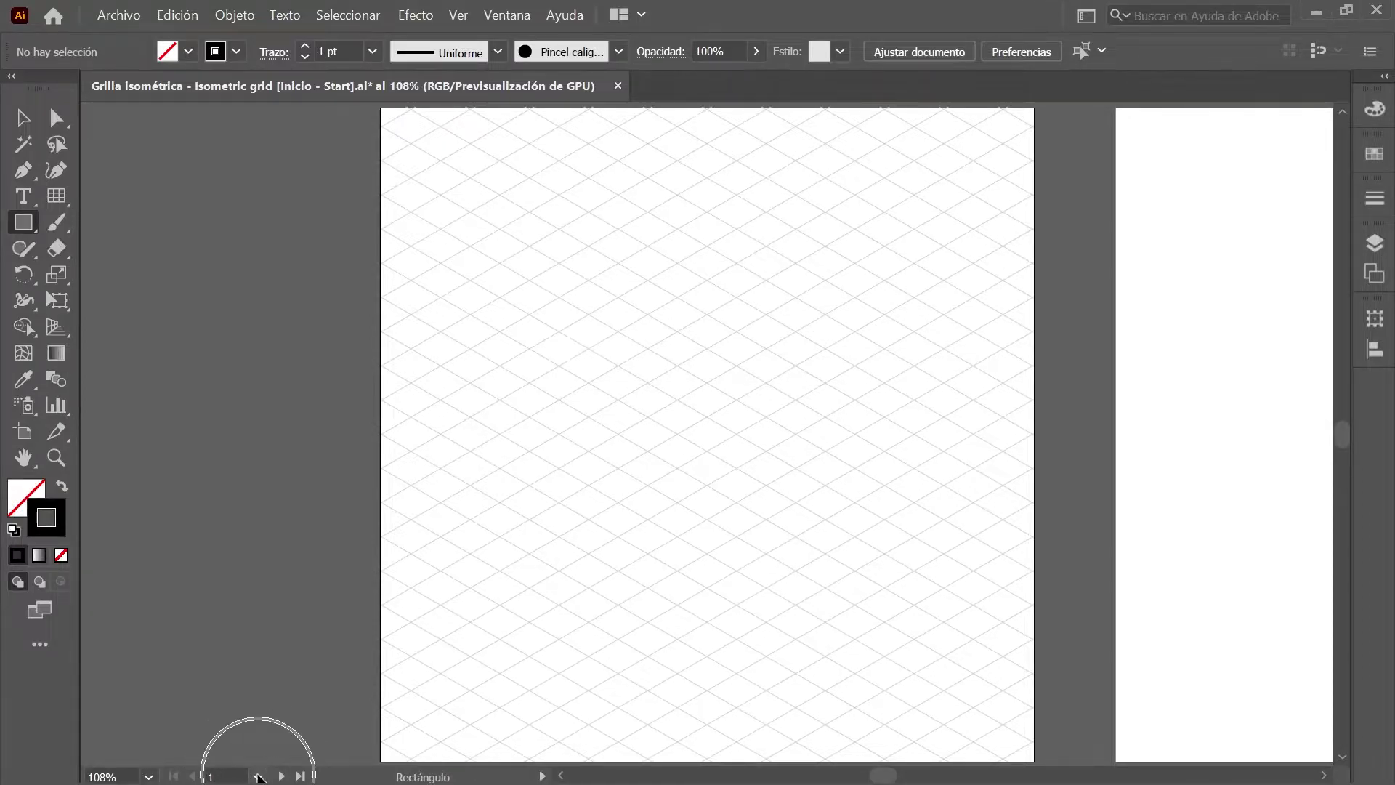
click(258, 777)
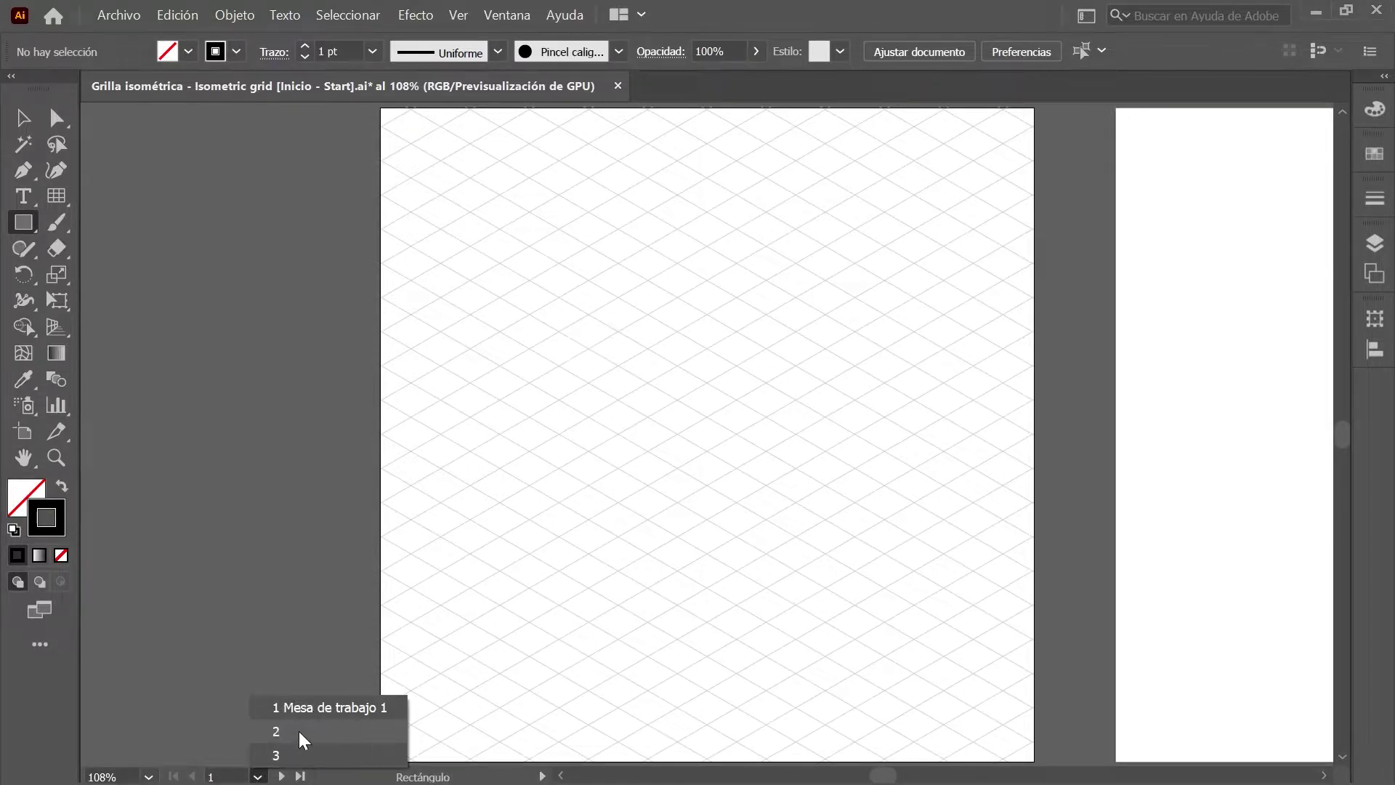
click(299, 732)
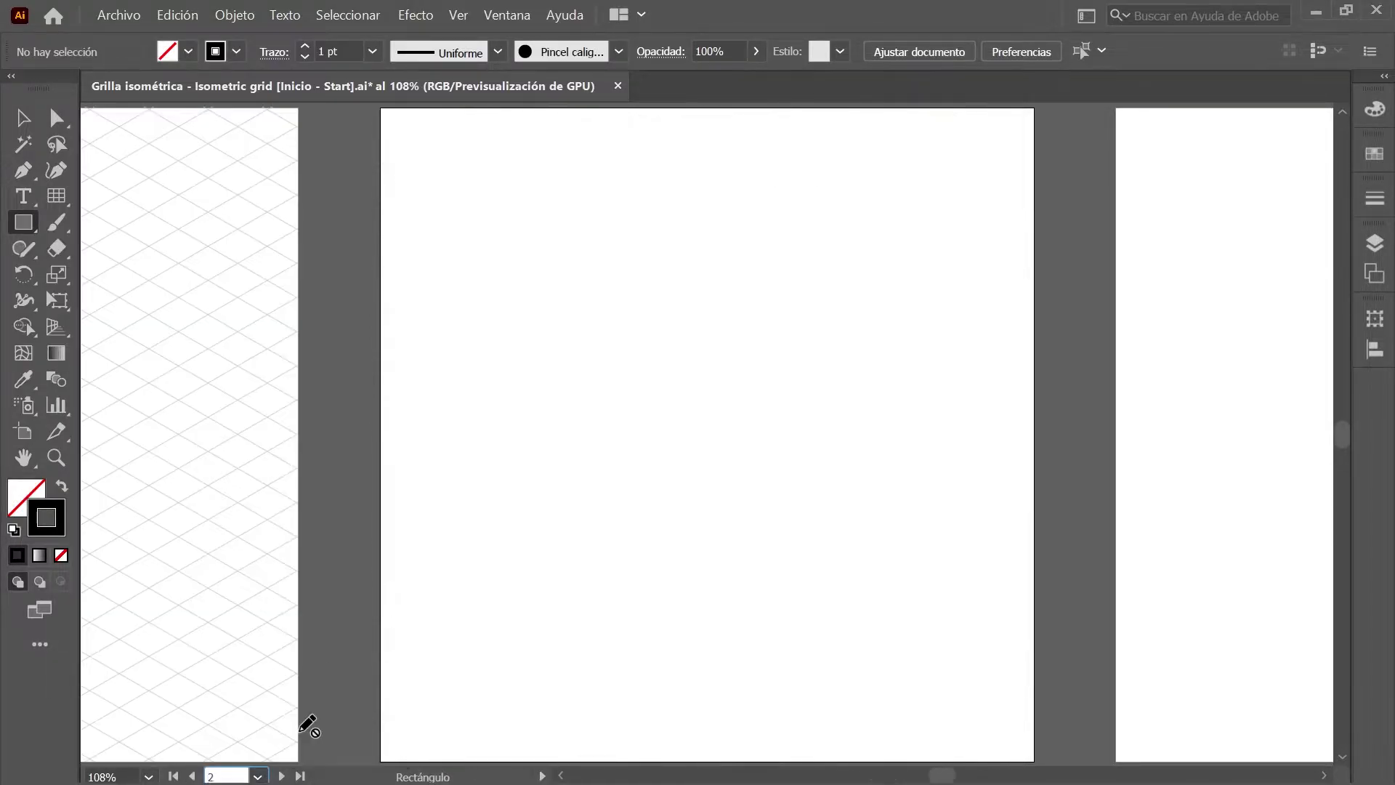
click(1376, 245)
click(1227, 313)
click(1374, 245)
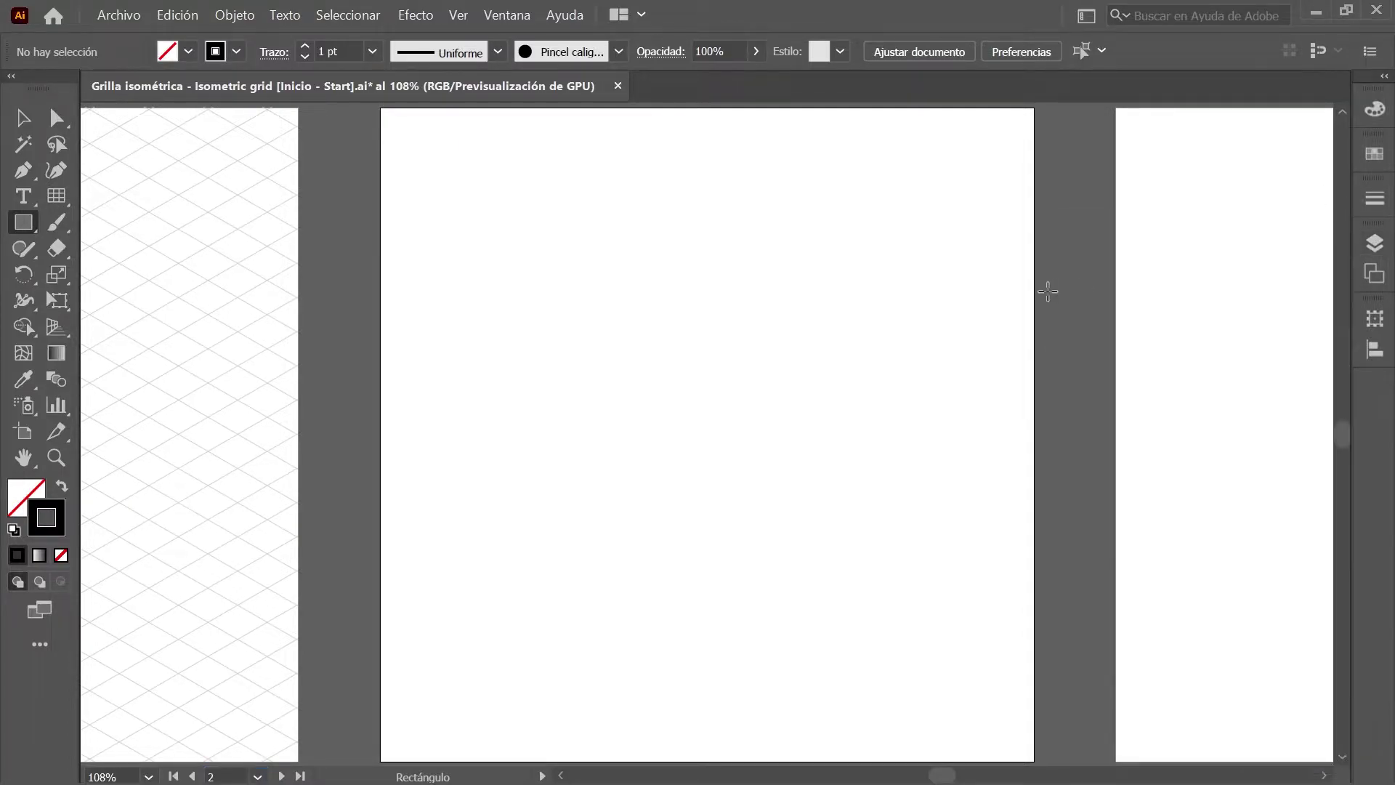
- Draw a line segment 1200 px long at 270° starting from the upper-left corner of artboard 2
click(56, 196)
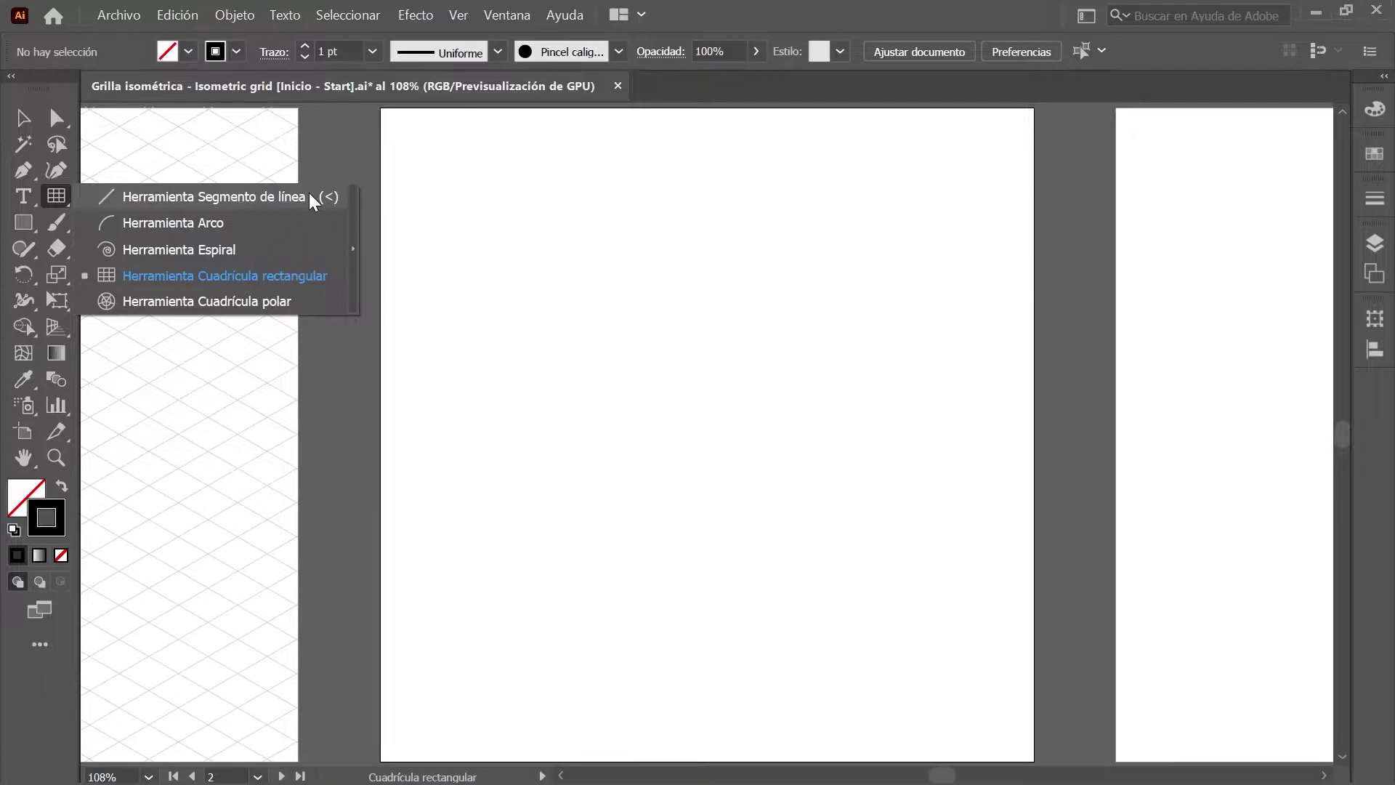
click(308, 193)
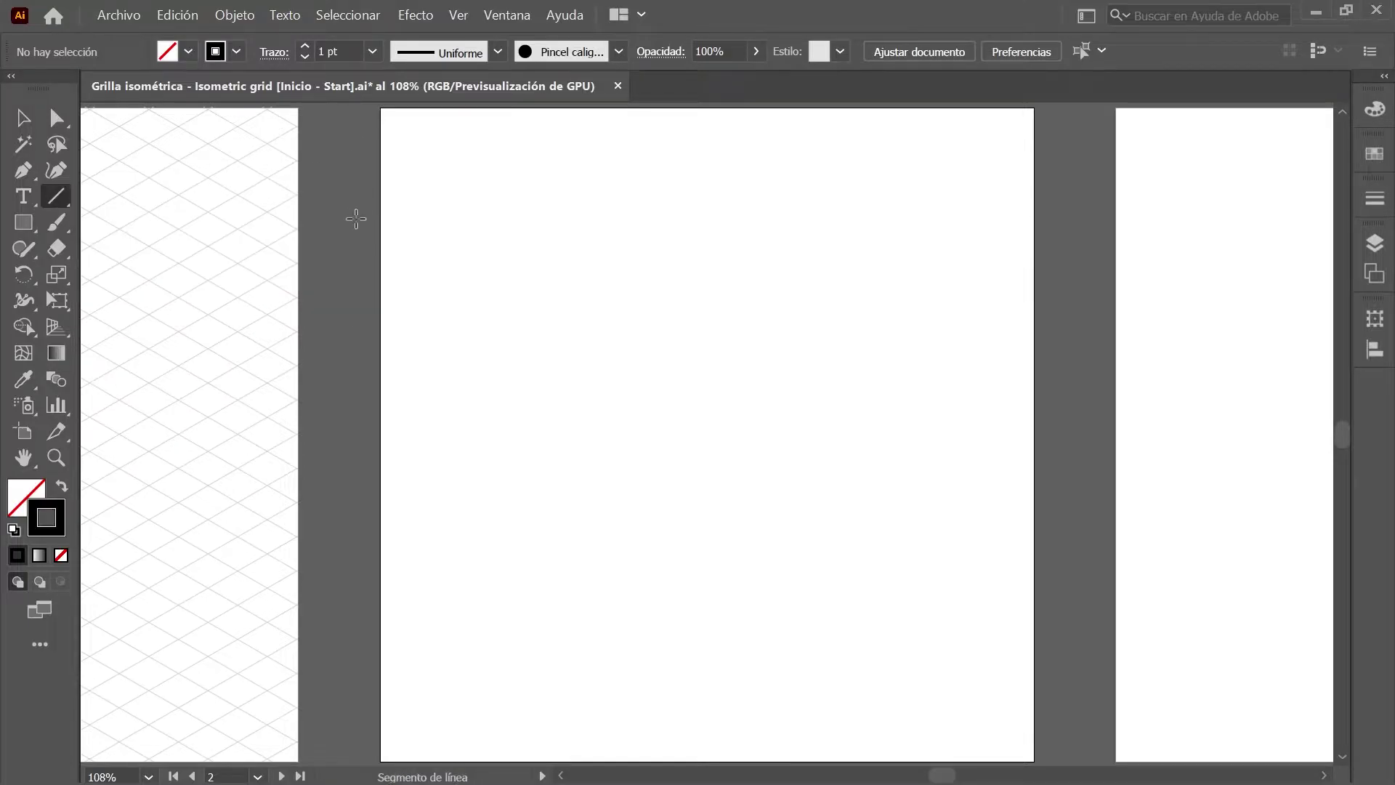
click(380, 109)
drag(1043, 203, 187, 120)
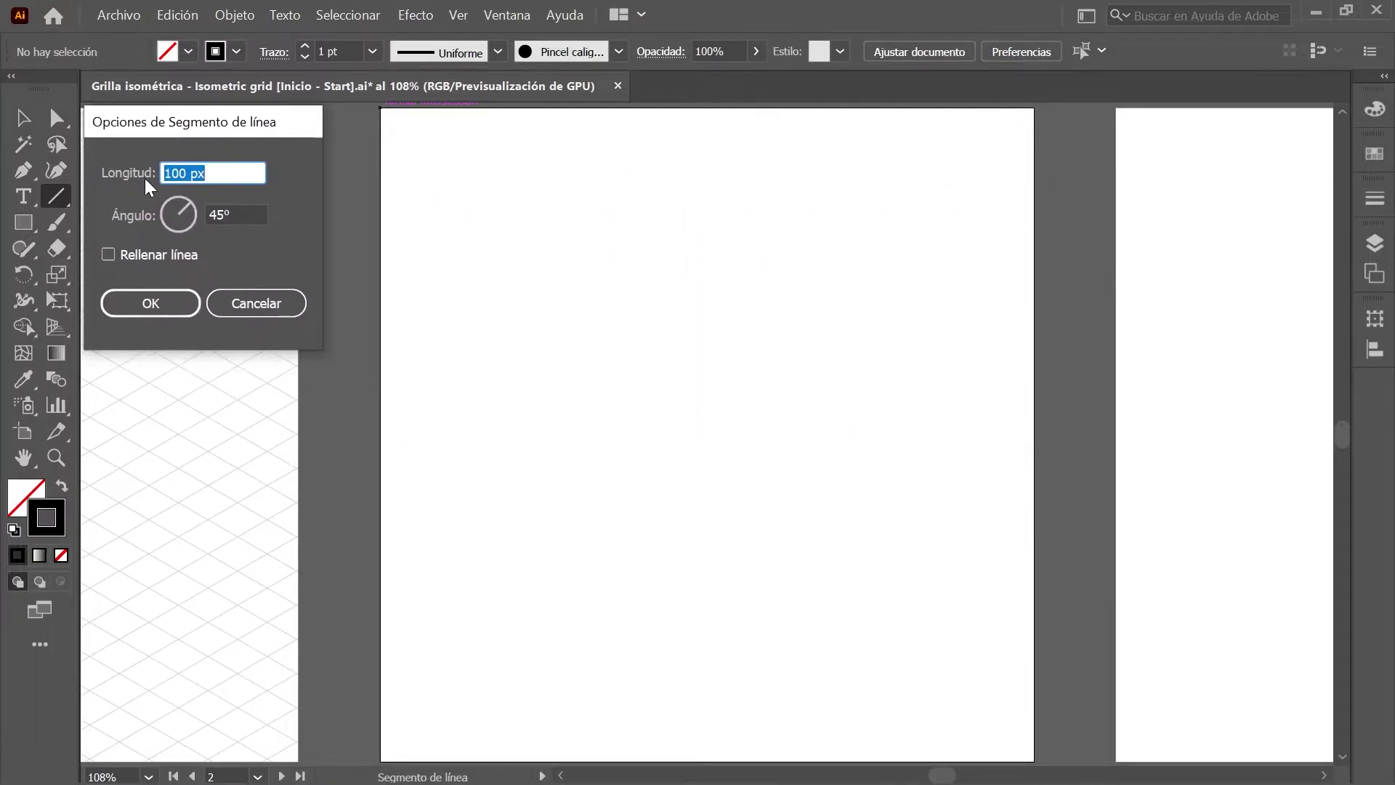
text(1200)
key(Tab)
text(270)
click(164, 302)
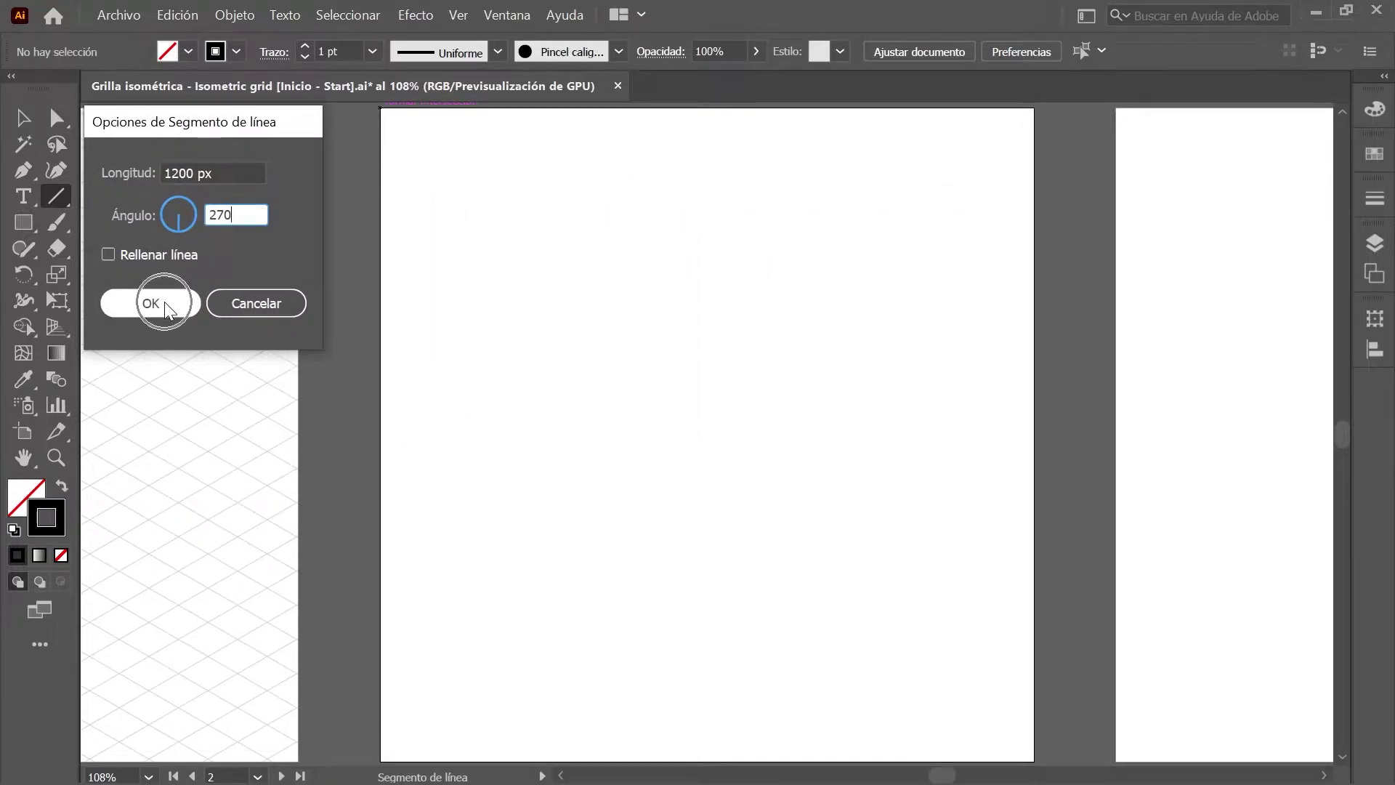
- Apply the light grey swatch to the stroke of the vertical line
click(1375, 156)
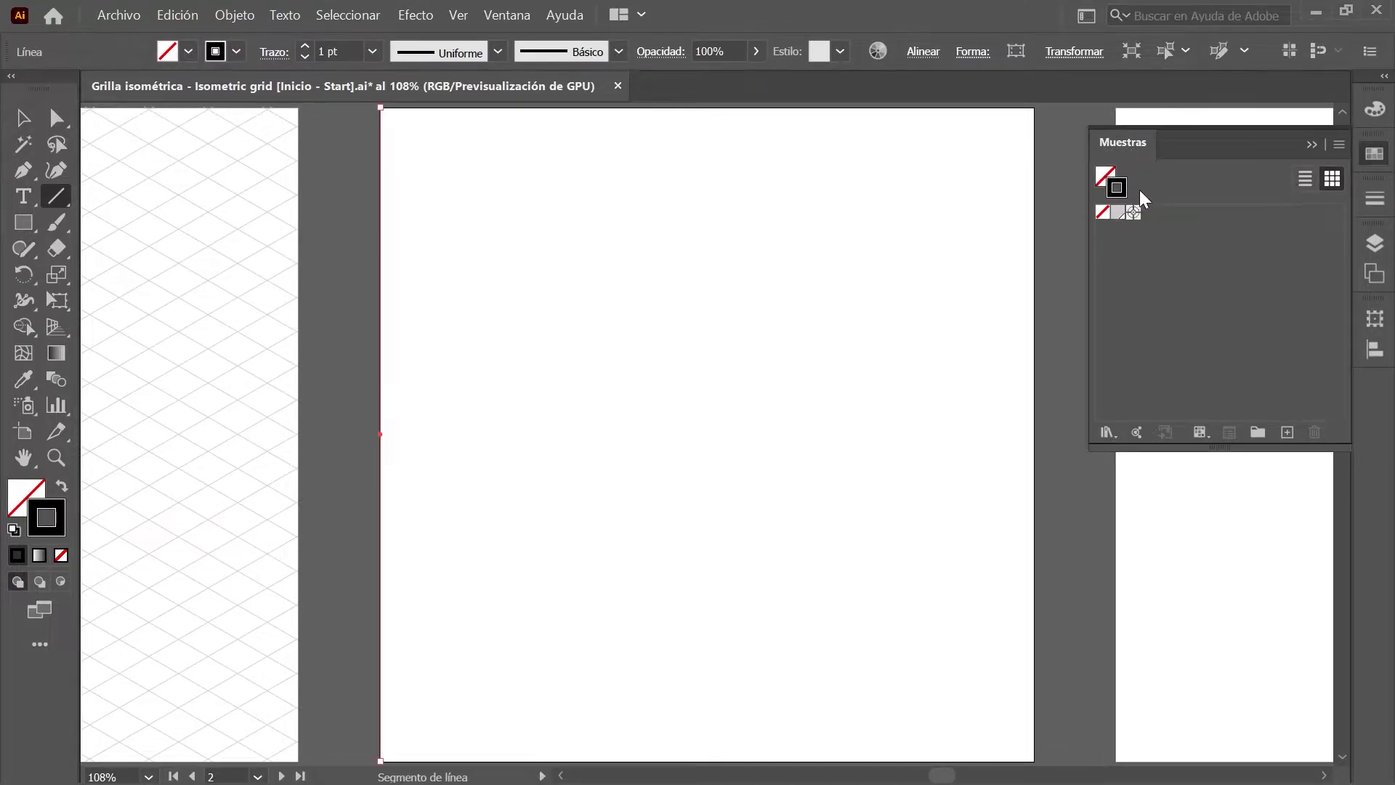
click(1118, 213)
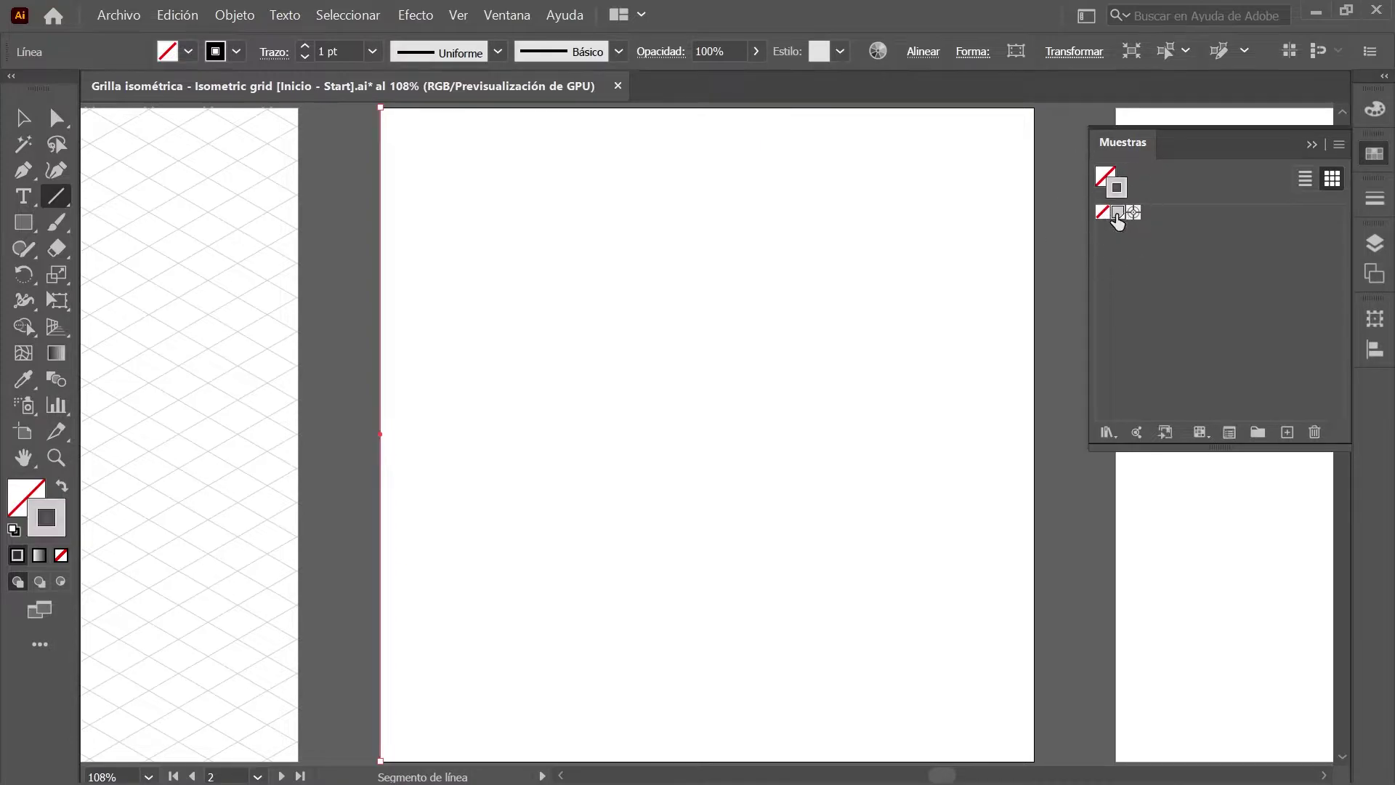
click(1060, 218)
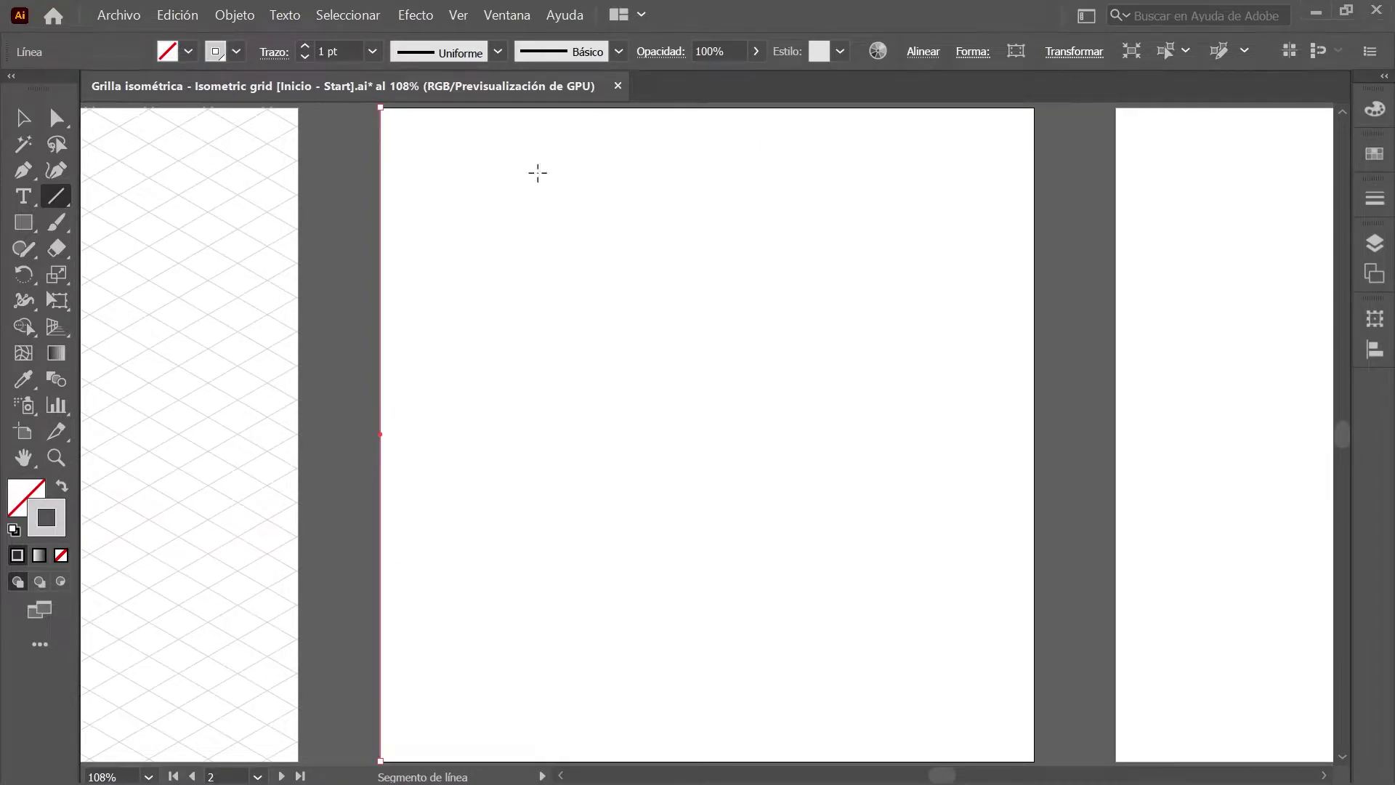
- Create a moved copy of the vertical line offset 1200/39 px horizontally and 0 px vertically
click(23, 118)
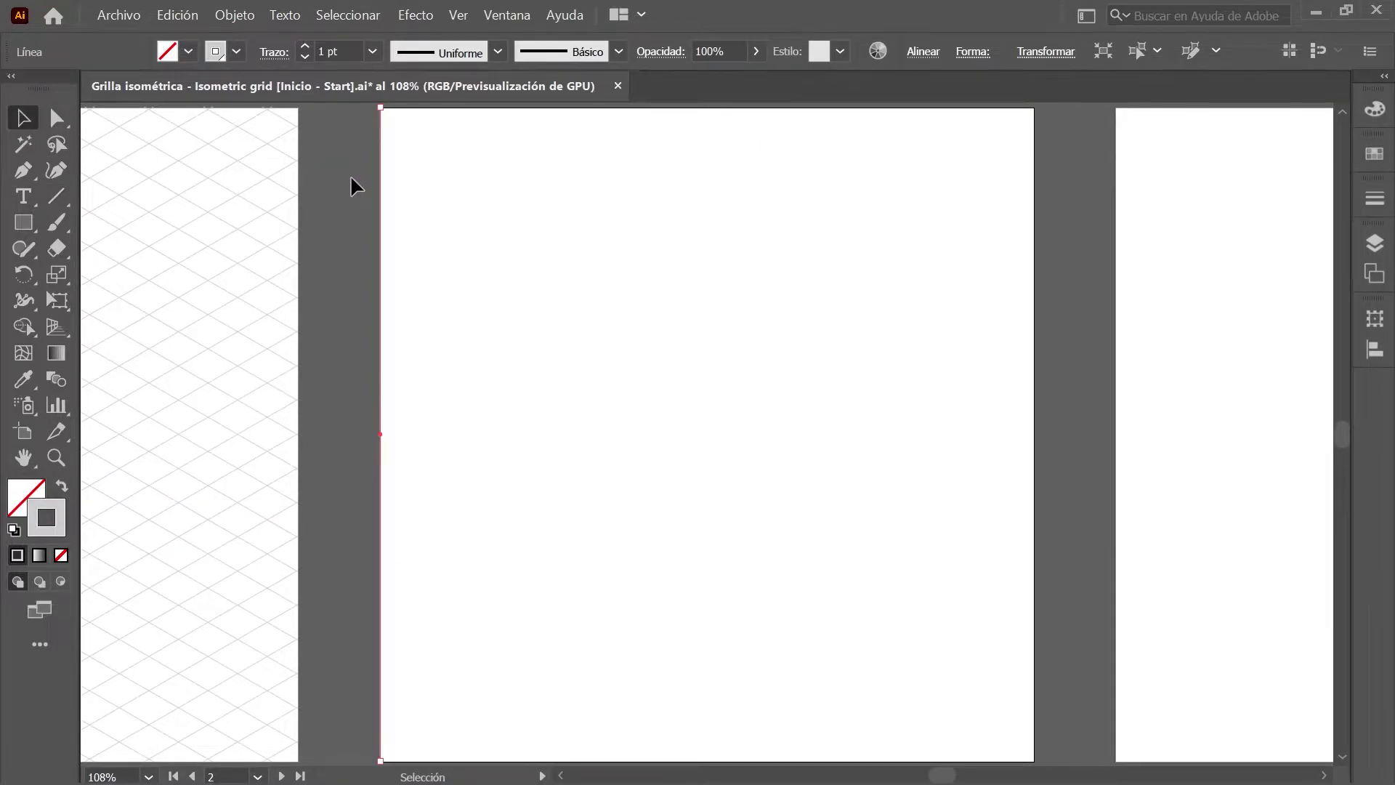
click(231, 14)
mouse_move(531, 46)
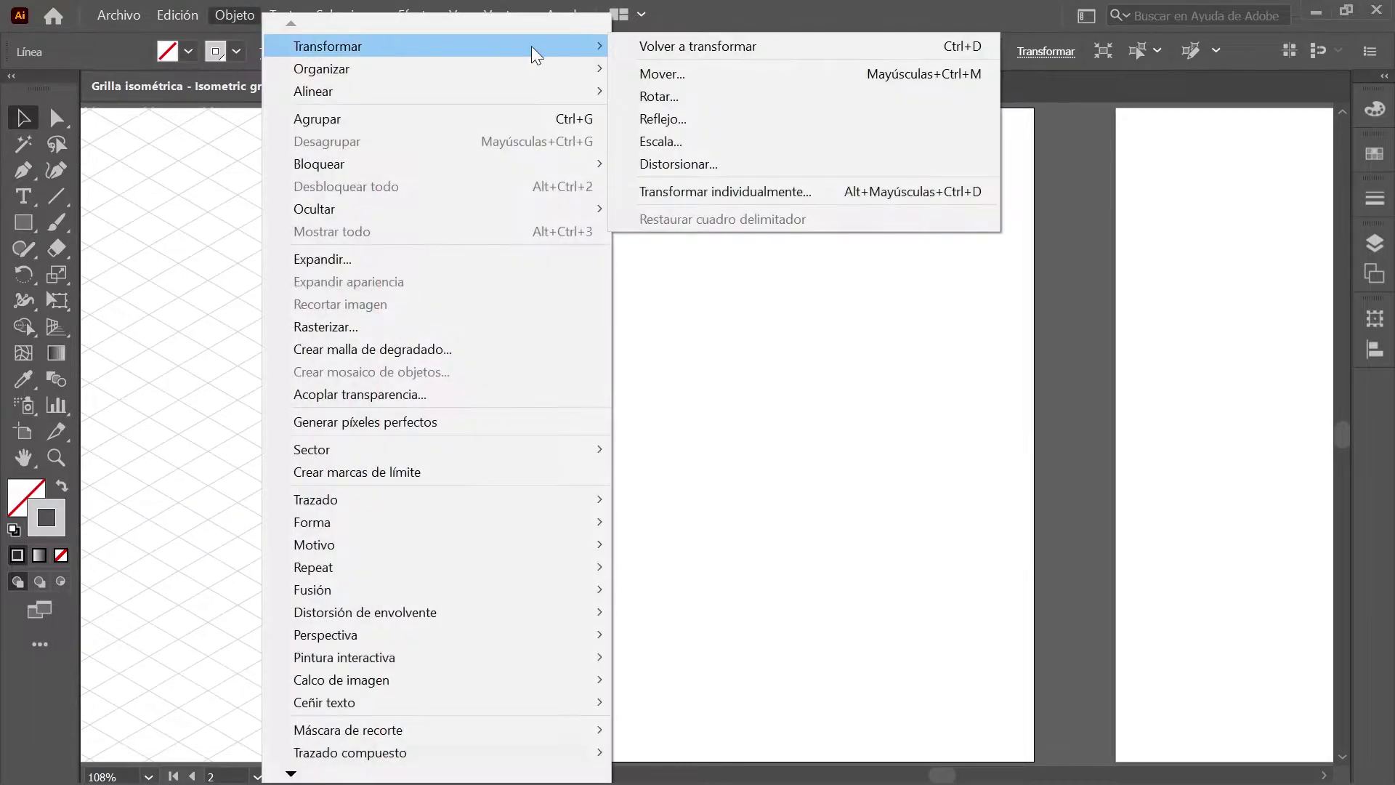
click(798, 75)
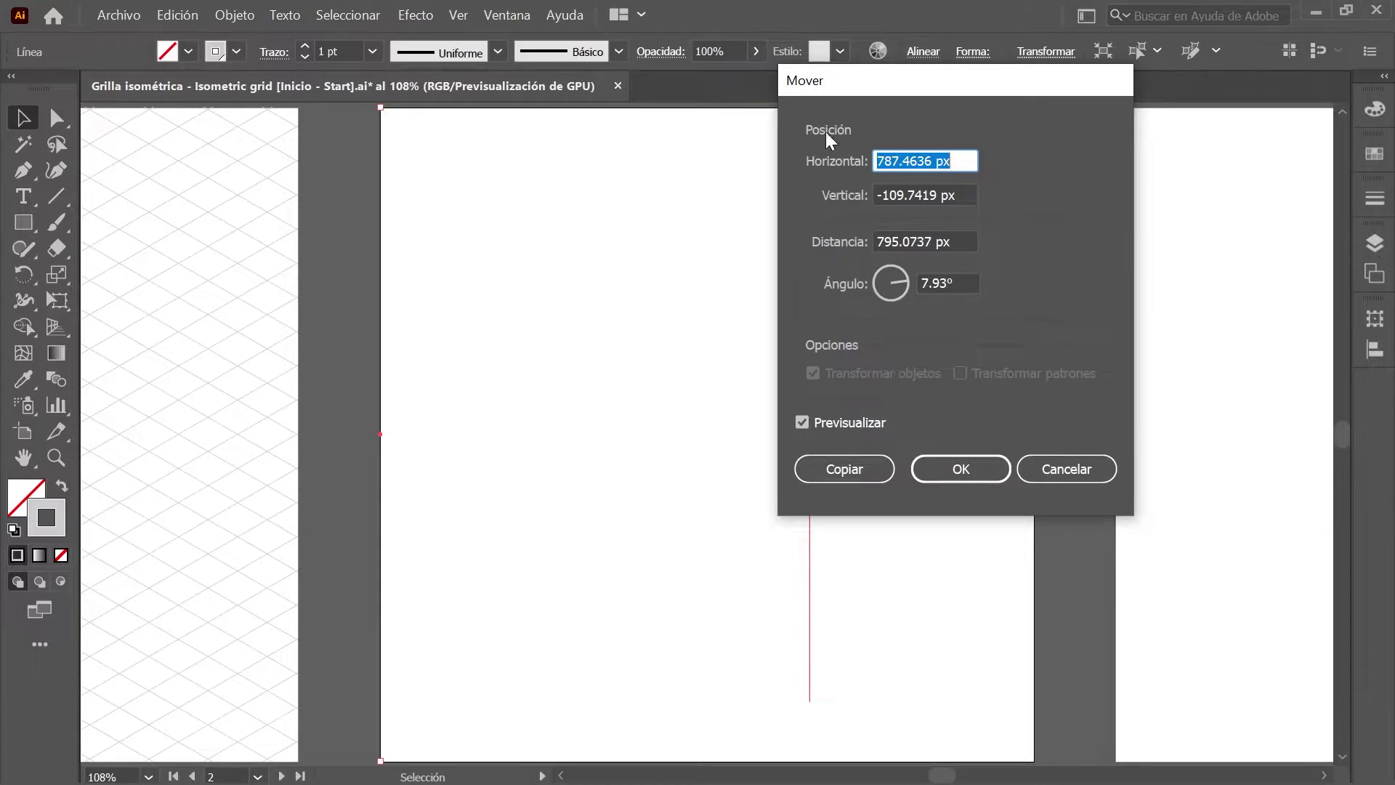
text(1200/39)
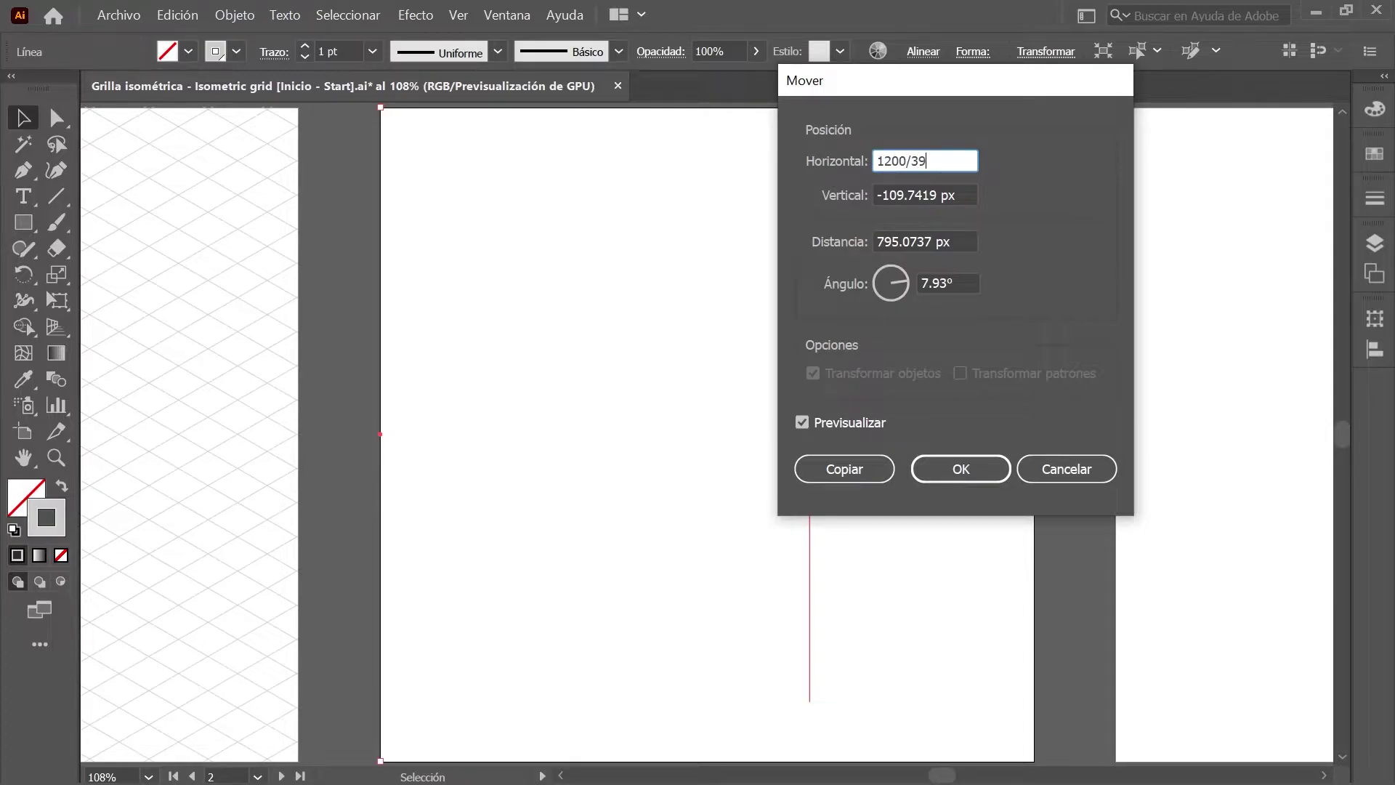
key(Tab)
text(0)
key(Tab)
click(876, 473)
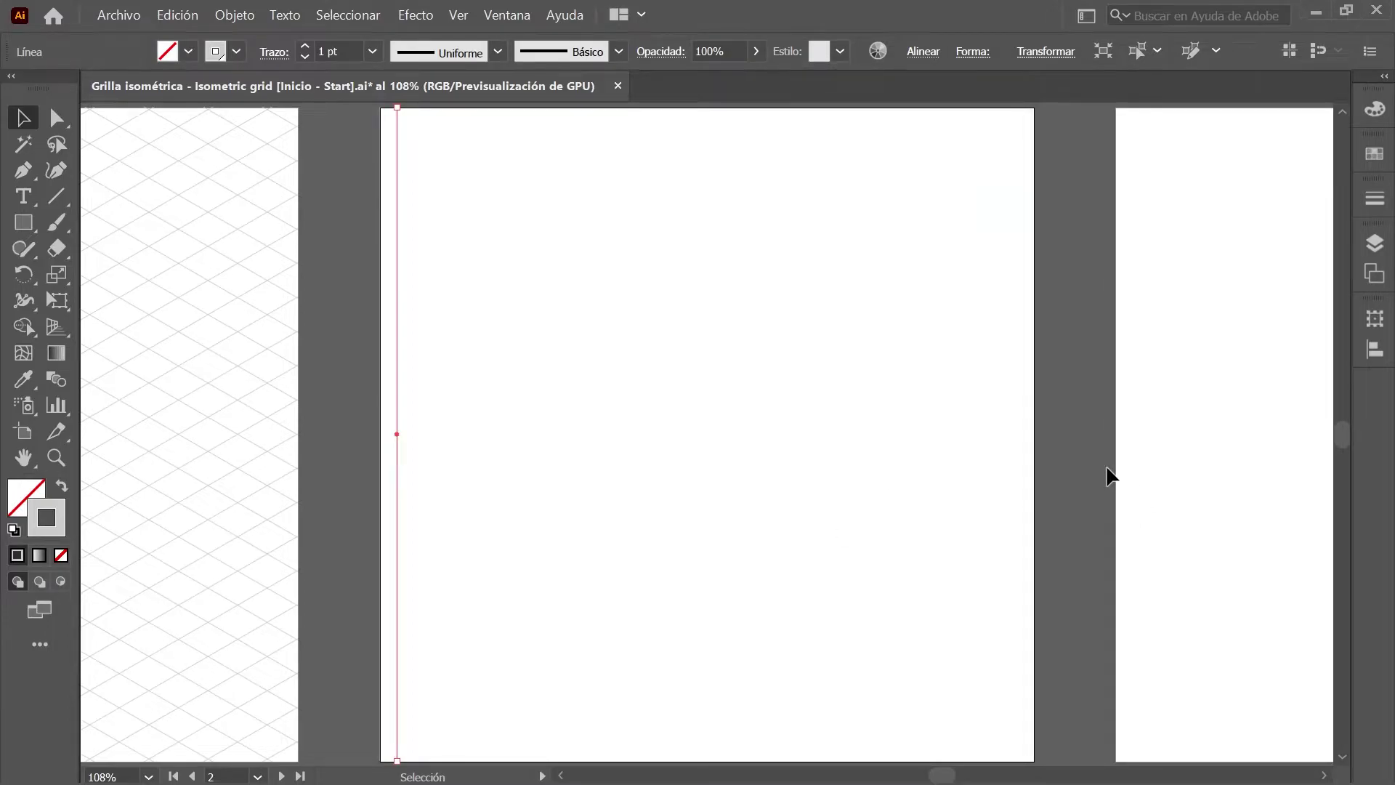
- Repeat the line copy across the full width of artboard 2 and delete the last line on its right edge
key(ctrl+d)
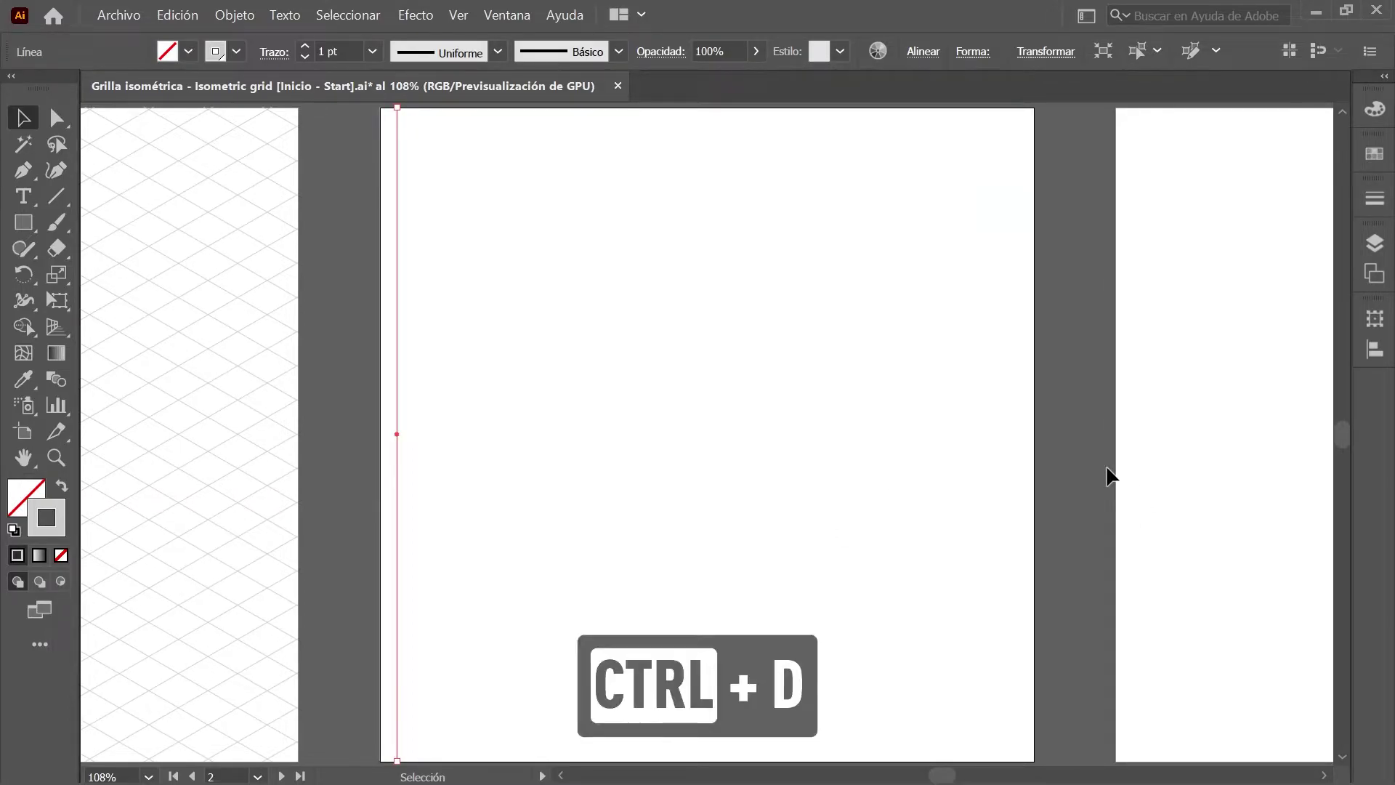
key(ctrl+d)
key(ctrl+d)
key(ctrl+d)
key(ctrl+d)
key(ctrl+d)
key(ctrl+d)
key(ctrl+d)
key(ctrl+d)
key(ctrl+d)
key(ctrl+d)
key(ctrl+d)
key(ctrl+d)
key(ctrl+d)
key(ctrl+d)
key(ctrl+d)
key(ctrl+d)
key(ctrl+d)
key(ctrl+d)
key(ctrl+d)
key(ctrl+d)
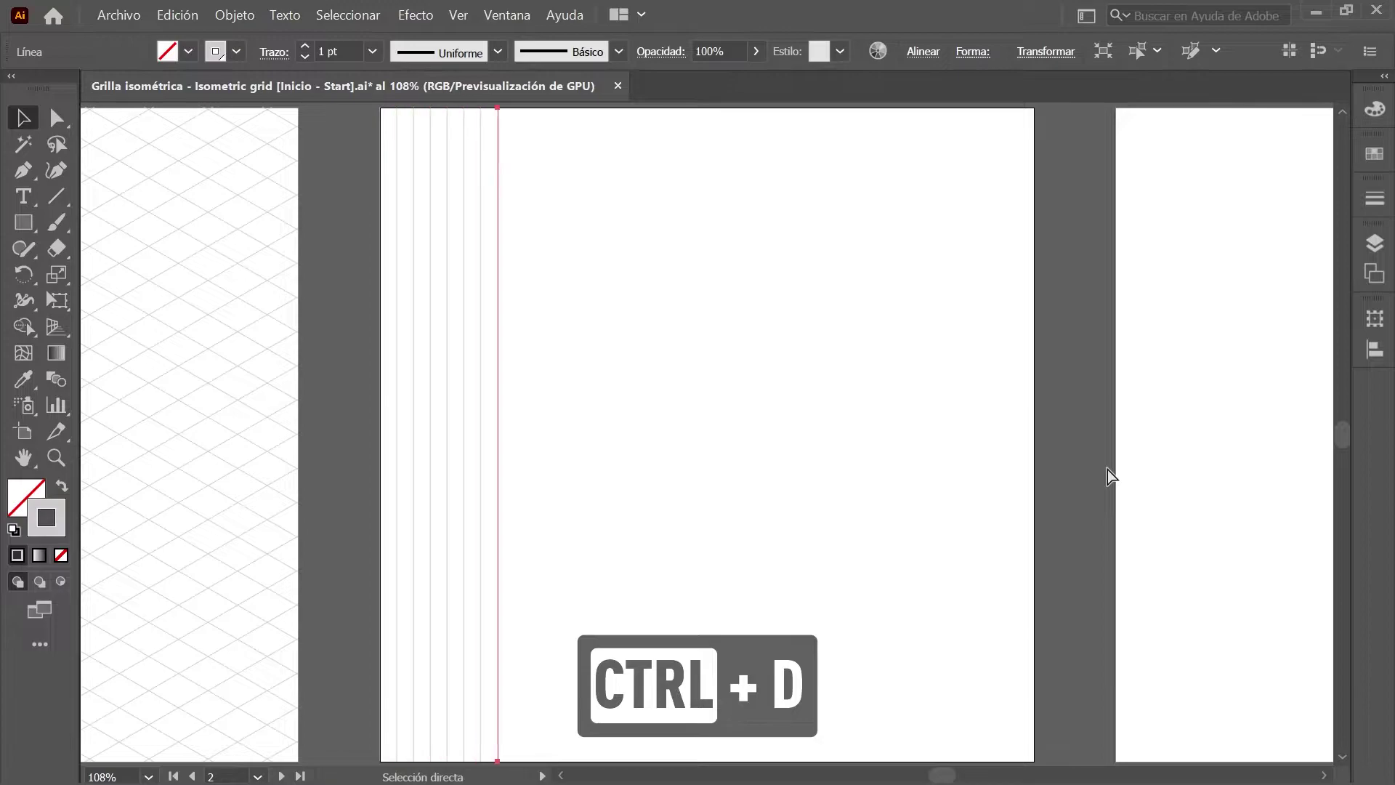
key(ctrl+d)
key(ctrl+d)
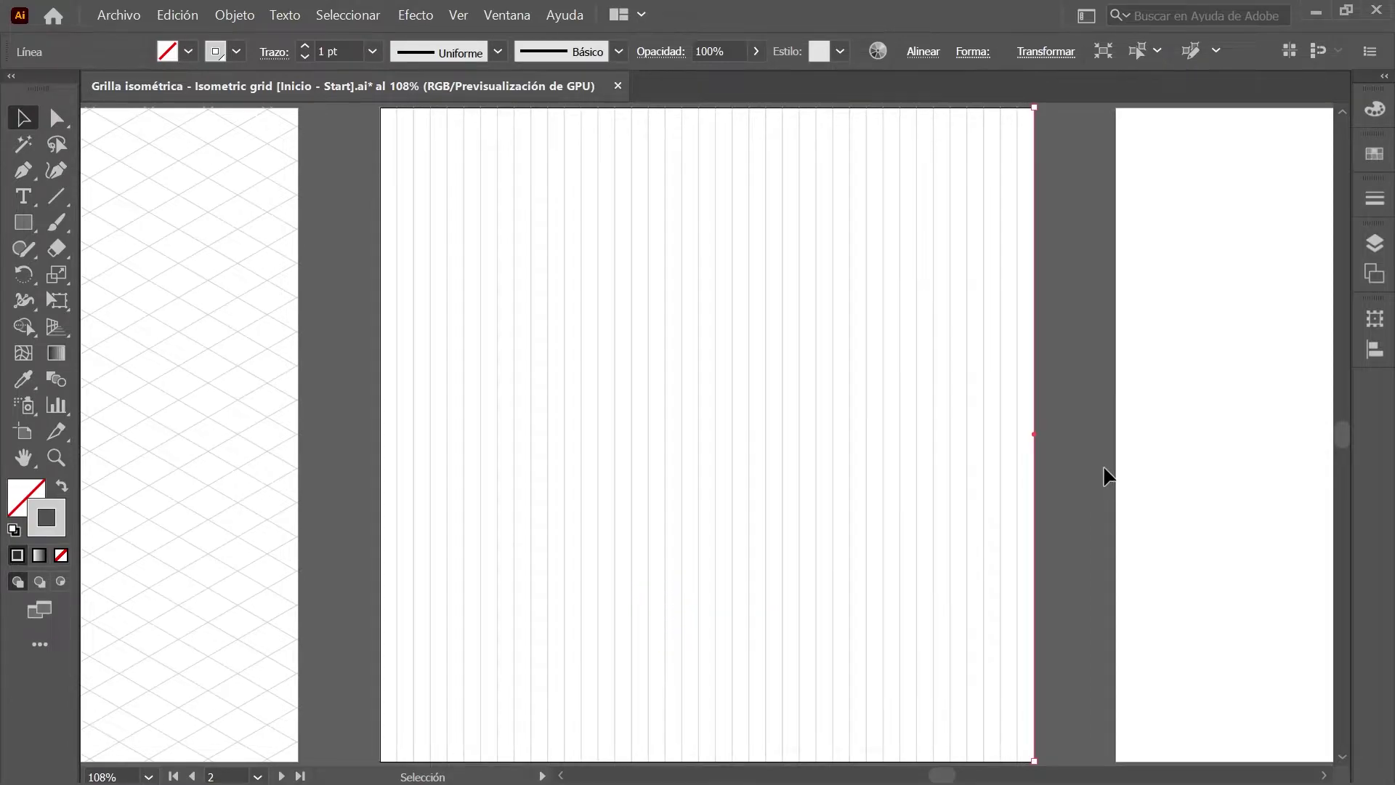
click(1035, 250)
key(Delete)
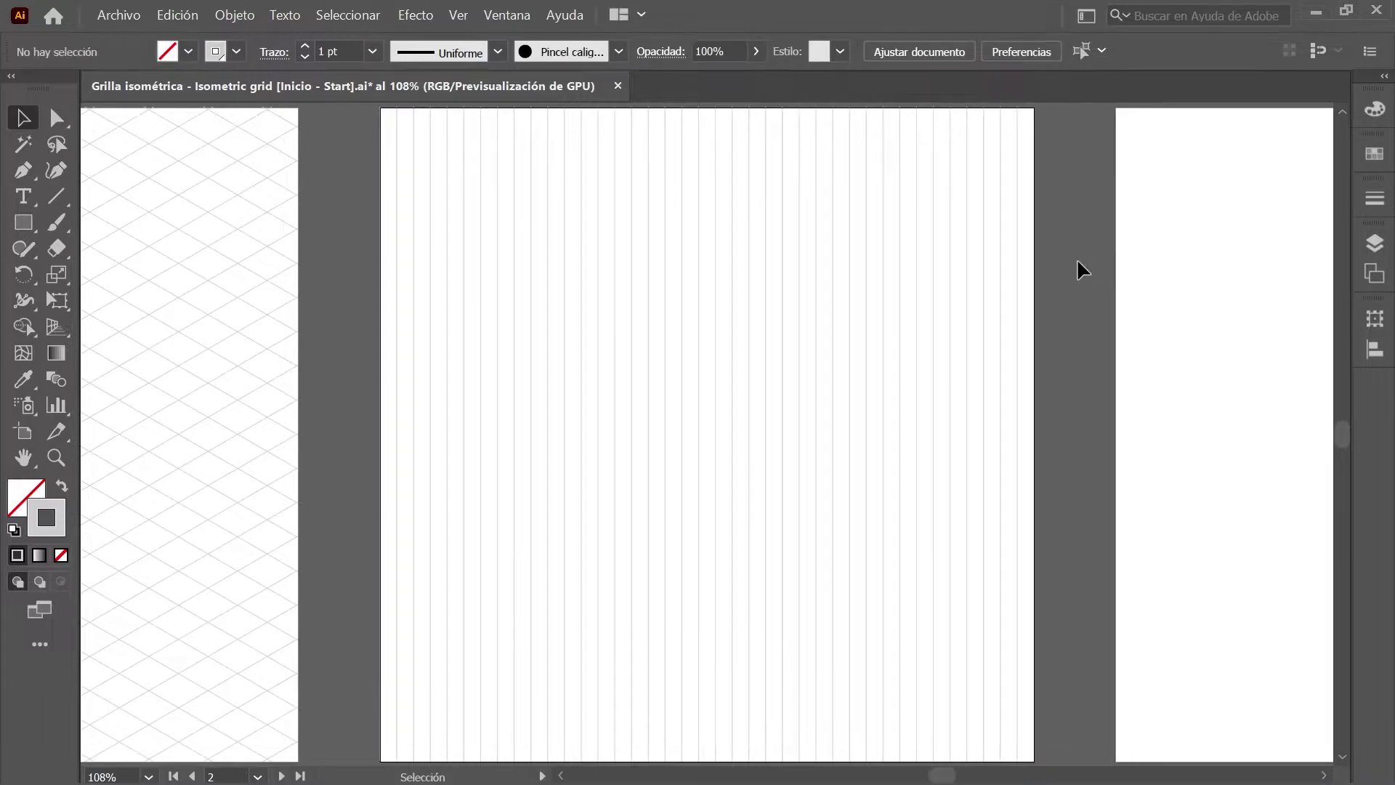
- Select all the vertical lines on artboard 2 and group them
click(351, 20)
click(436, 40)
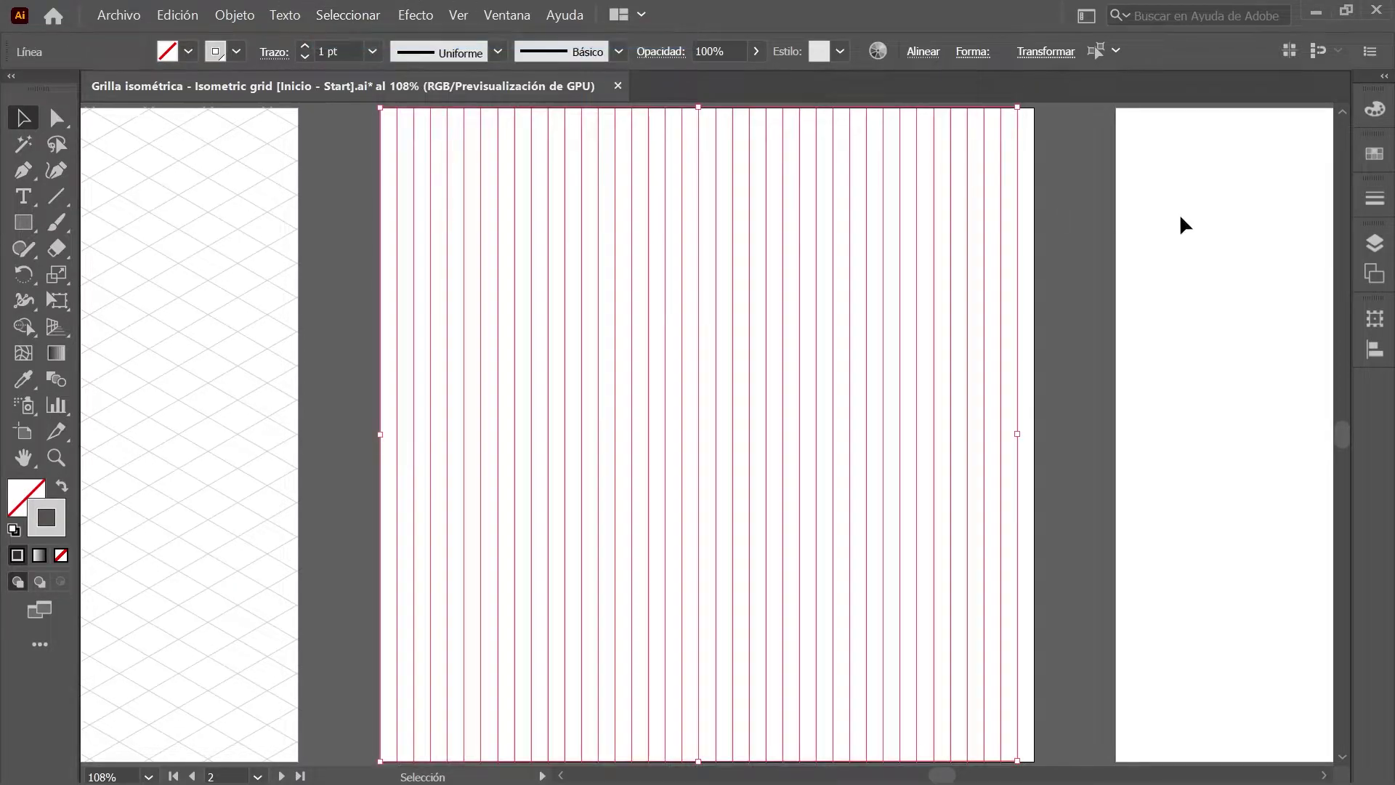
click(239, 19)
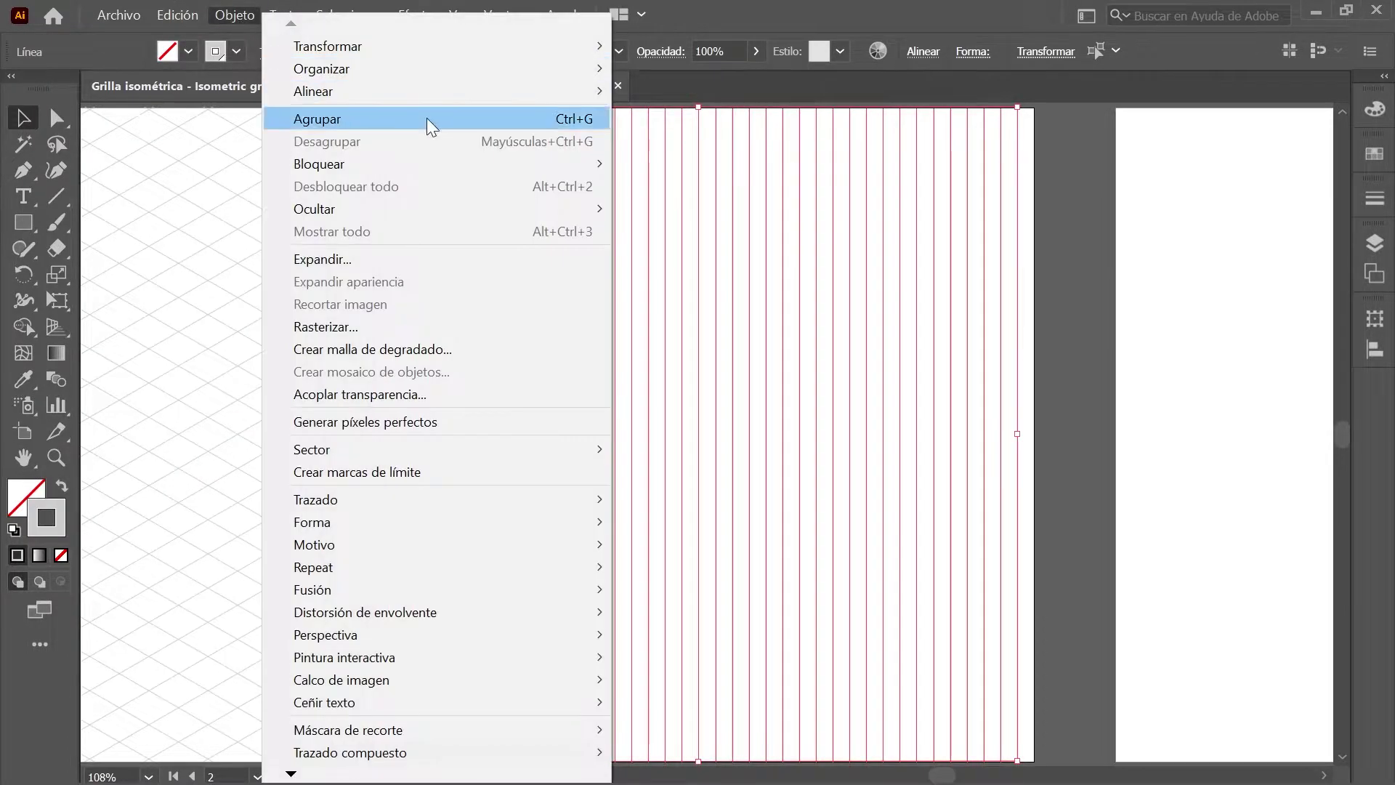
click(425, 118)
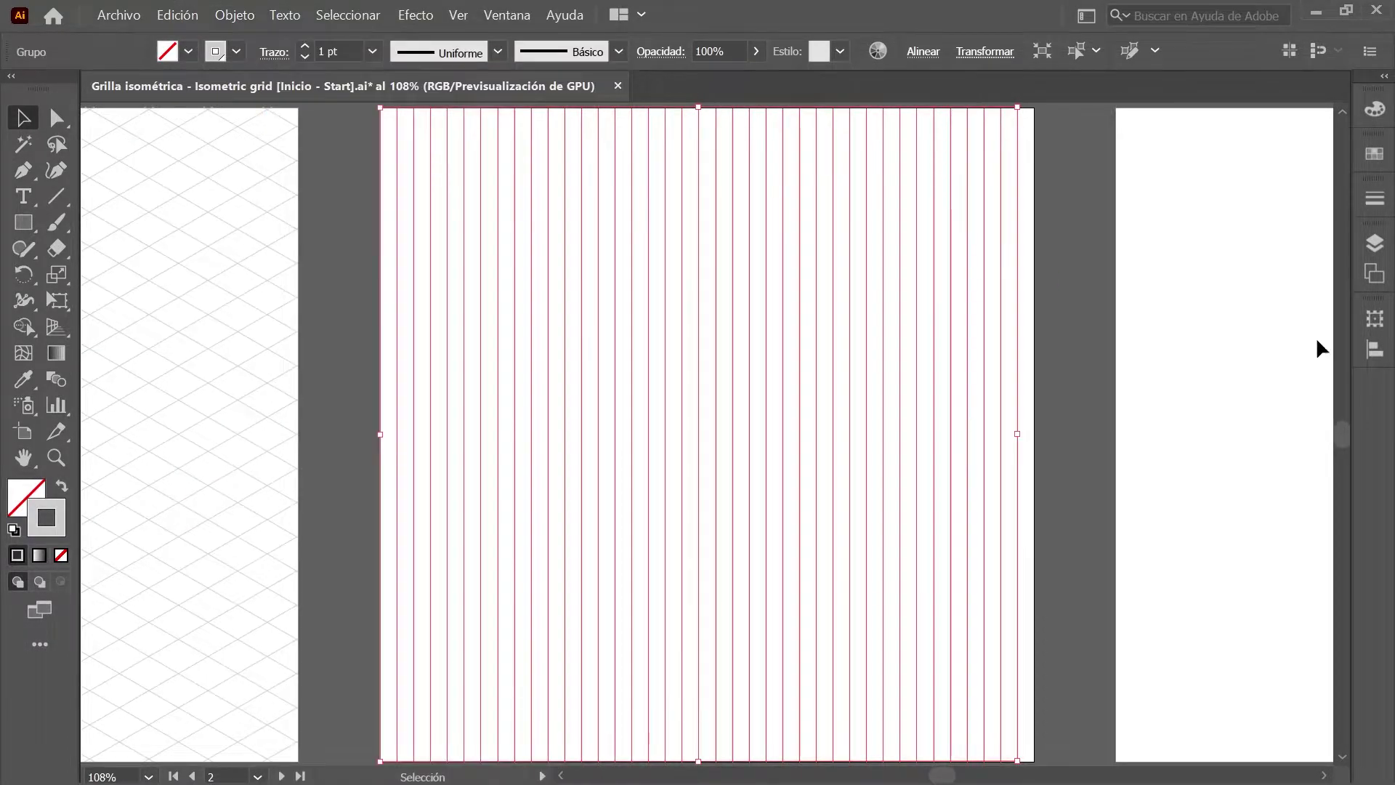
- Centre the line group horizontally and vertically on artboard 2
click(1372, 355)
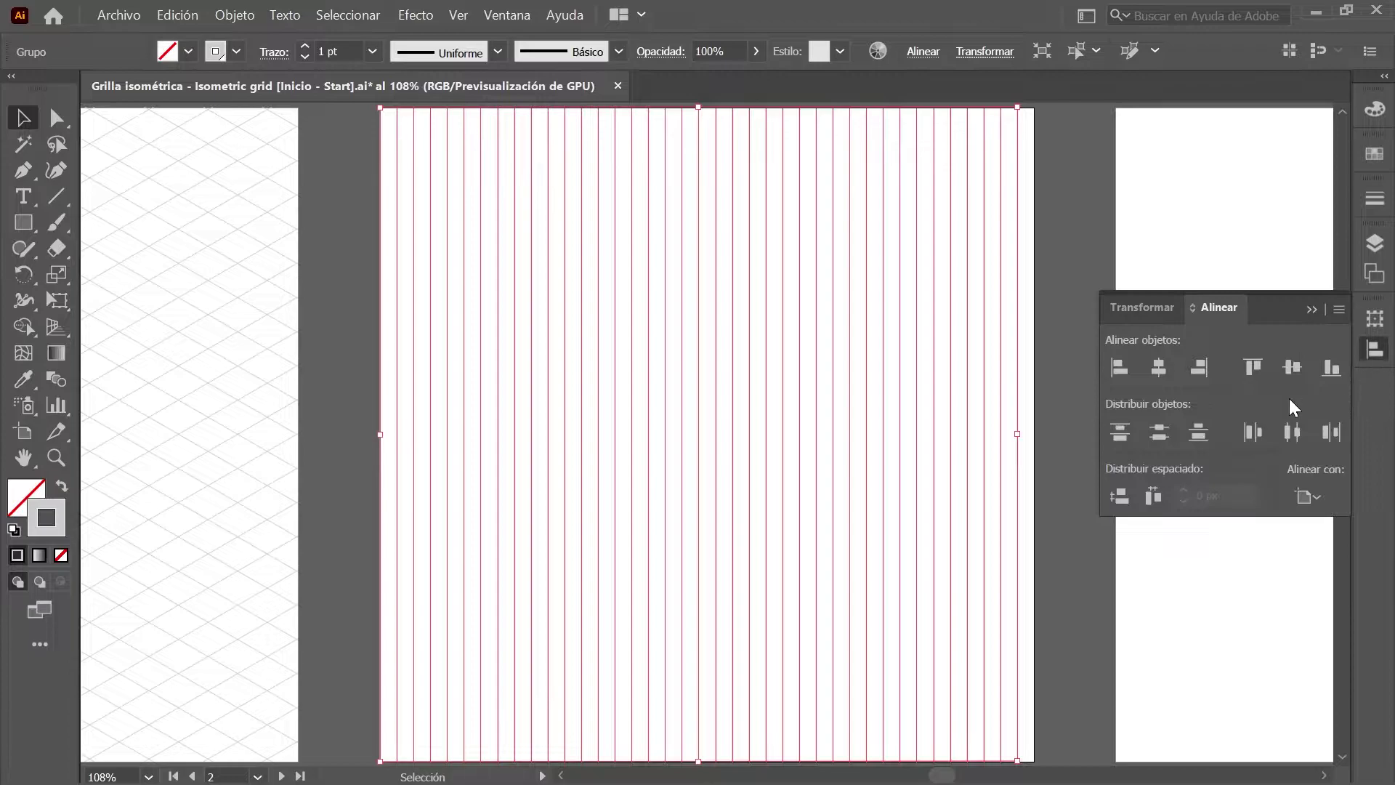
click(1159, 367)
click(1293, 369)
click(1373, 349)
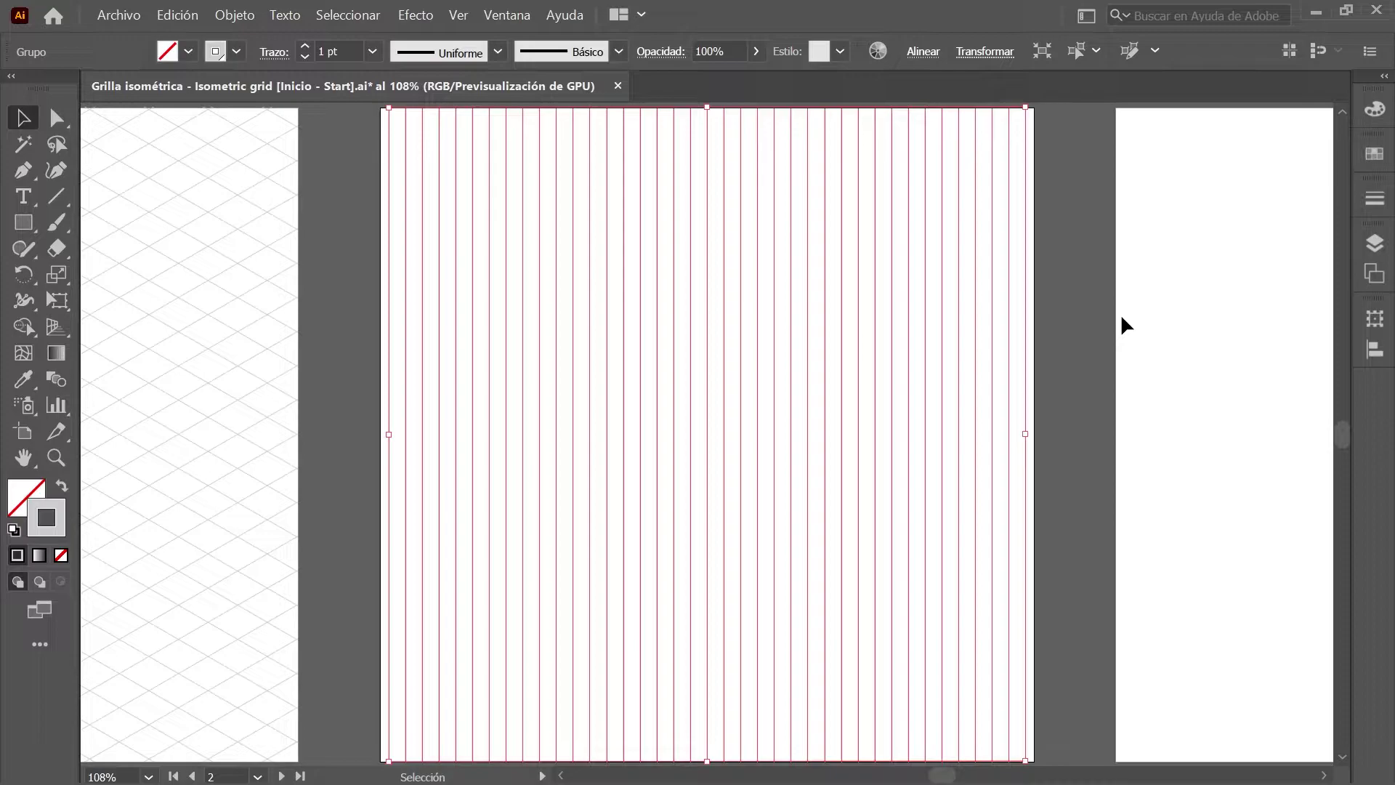
- Create a copy of the vertical line group rotated by 60°
click(248, 15)
mouse_move(585, 45)
click(753, 97)
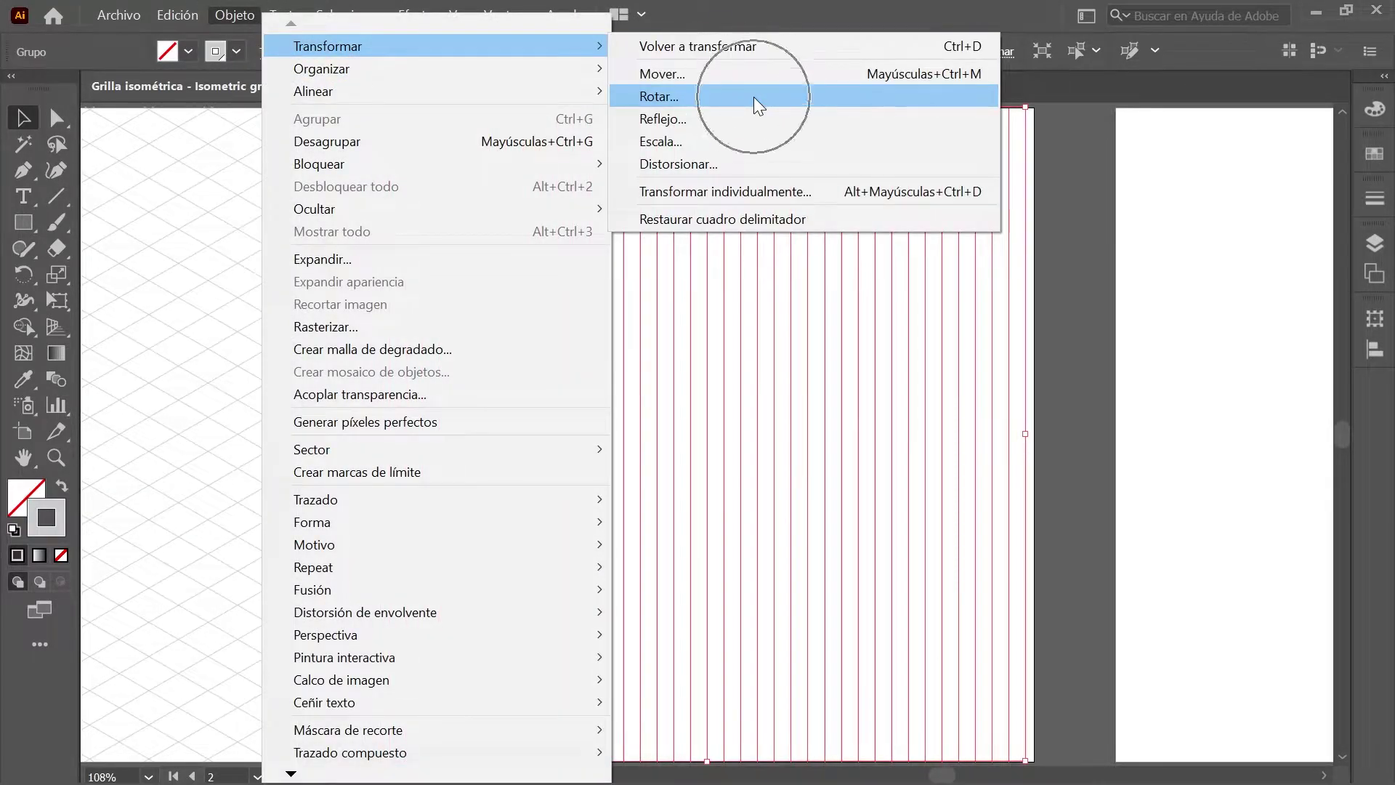
text(60)
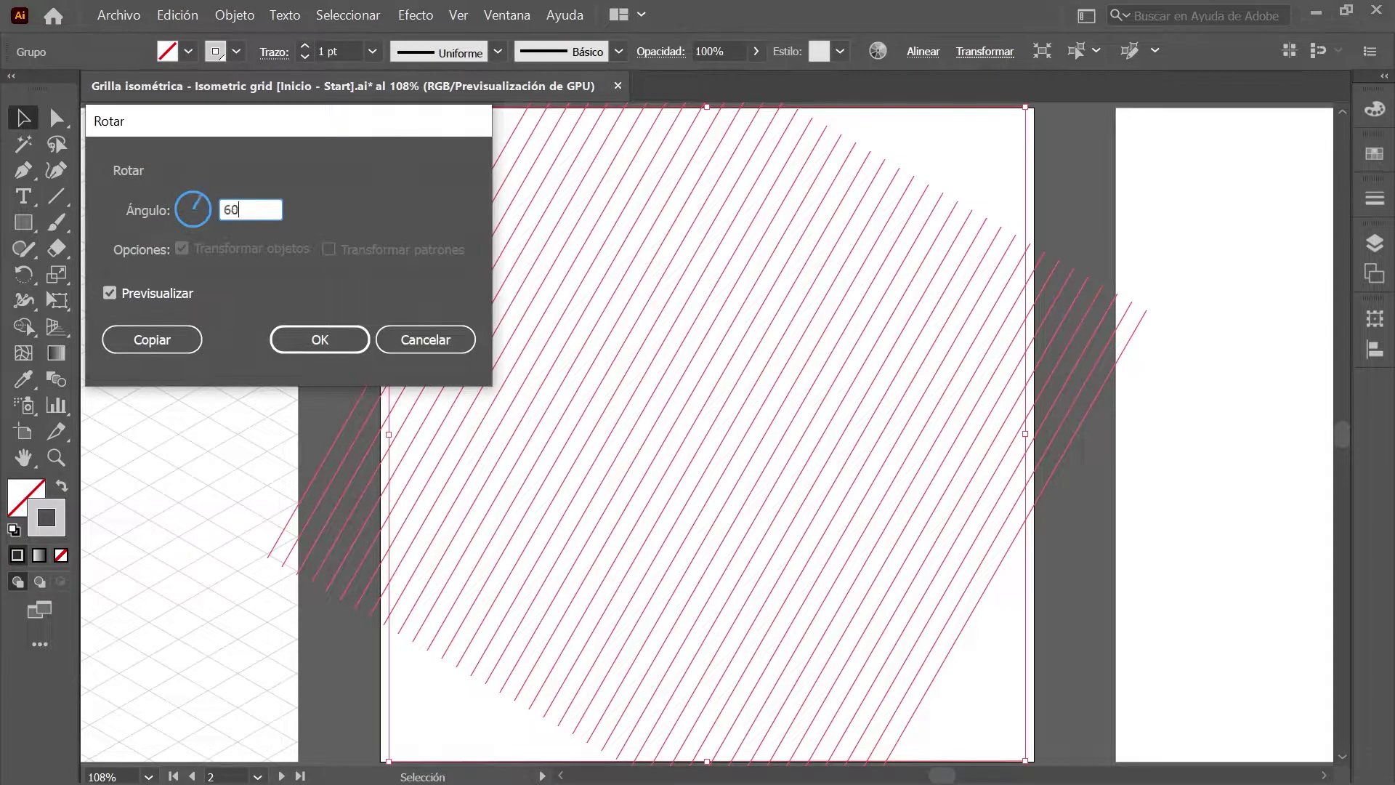
click(168, 337)
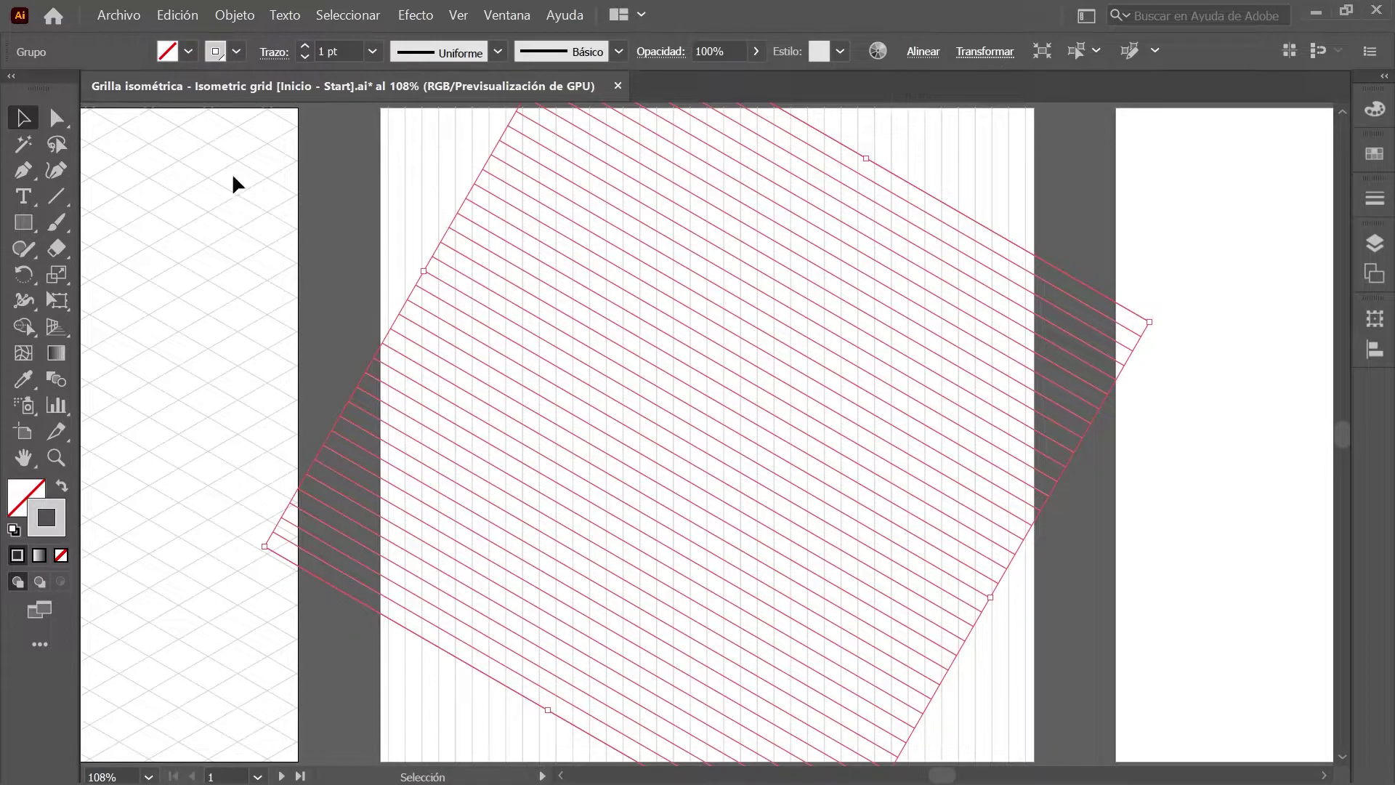
- Create a reflected copy of the rotated line group across the vertical axis
click(233, 18)
mouse_move(474, 42)
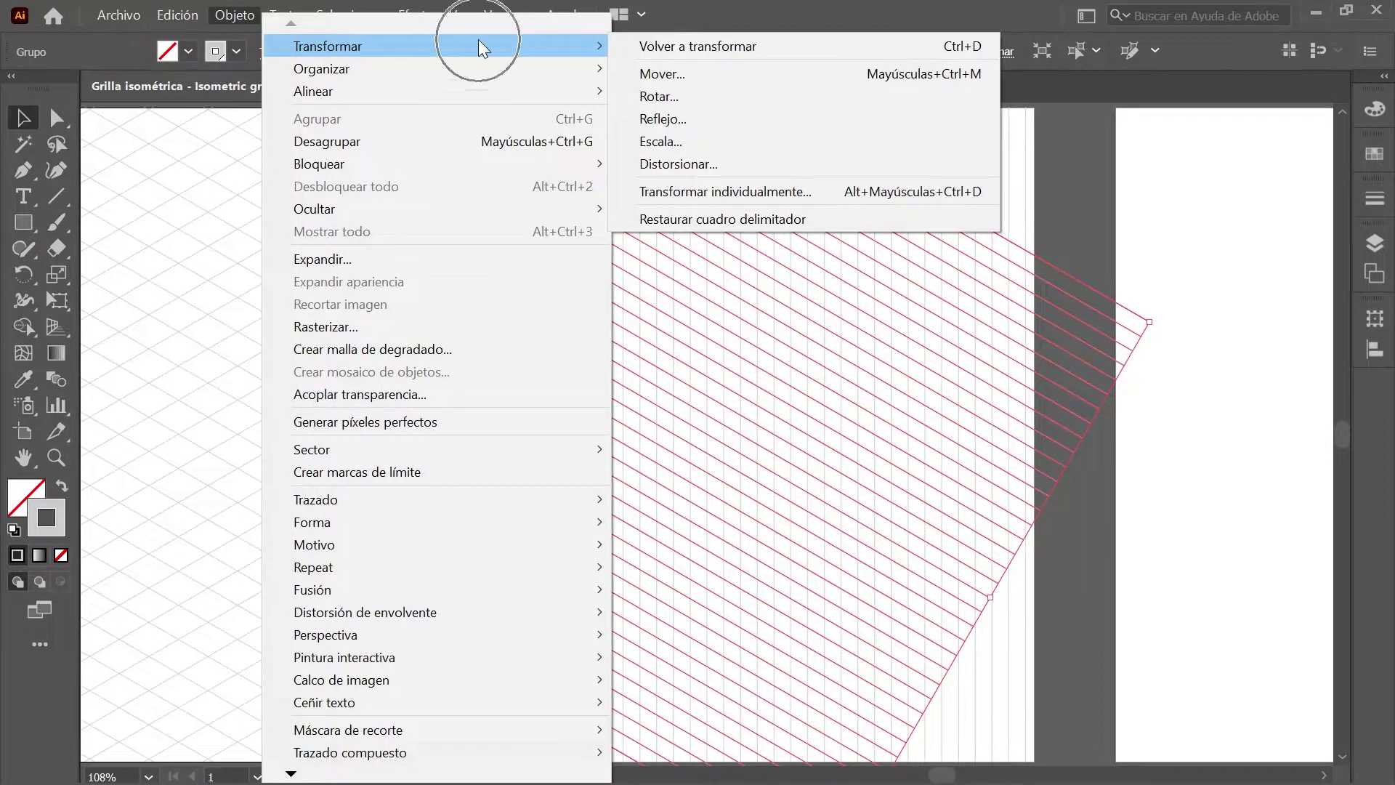
click(731, 119)
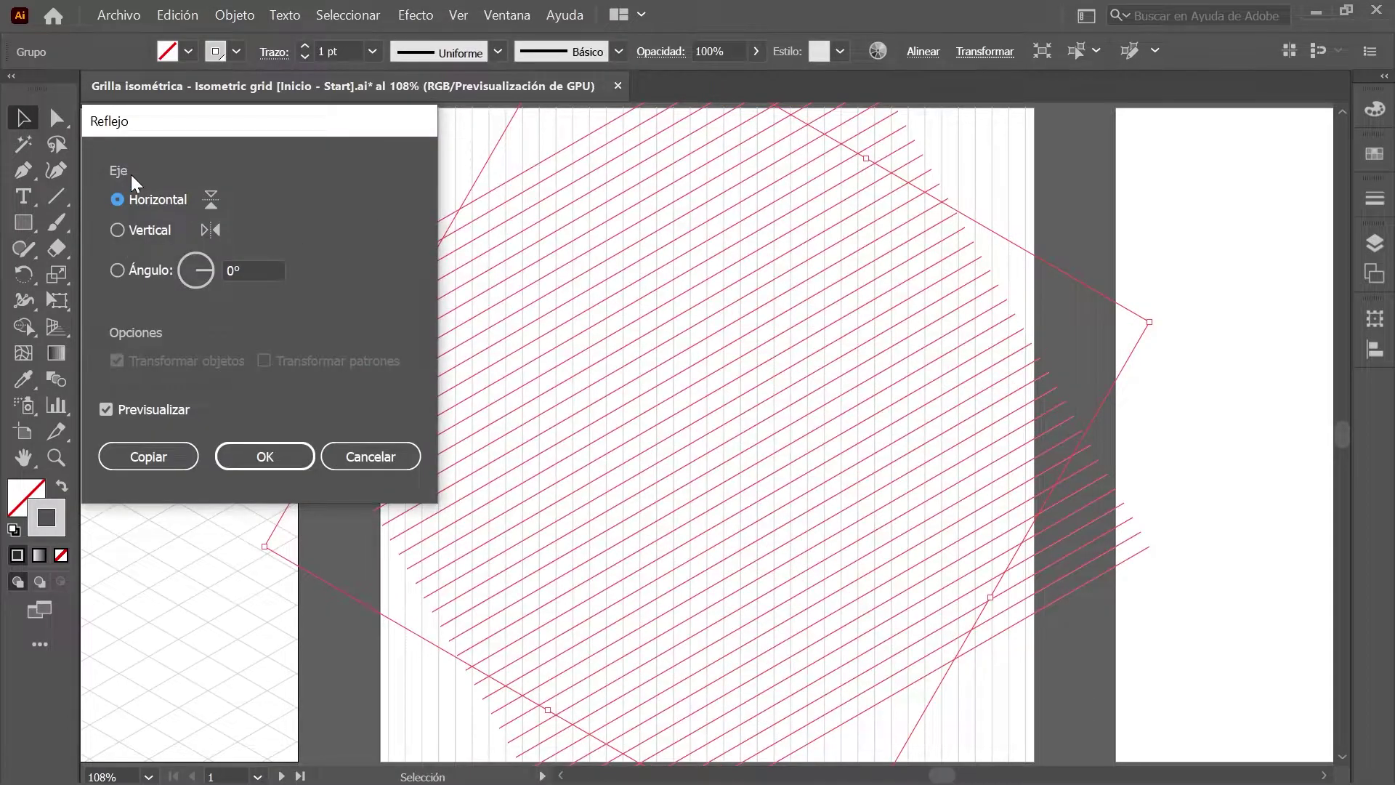
click(117, 230)
click(154, 456)
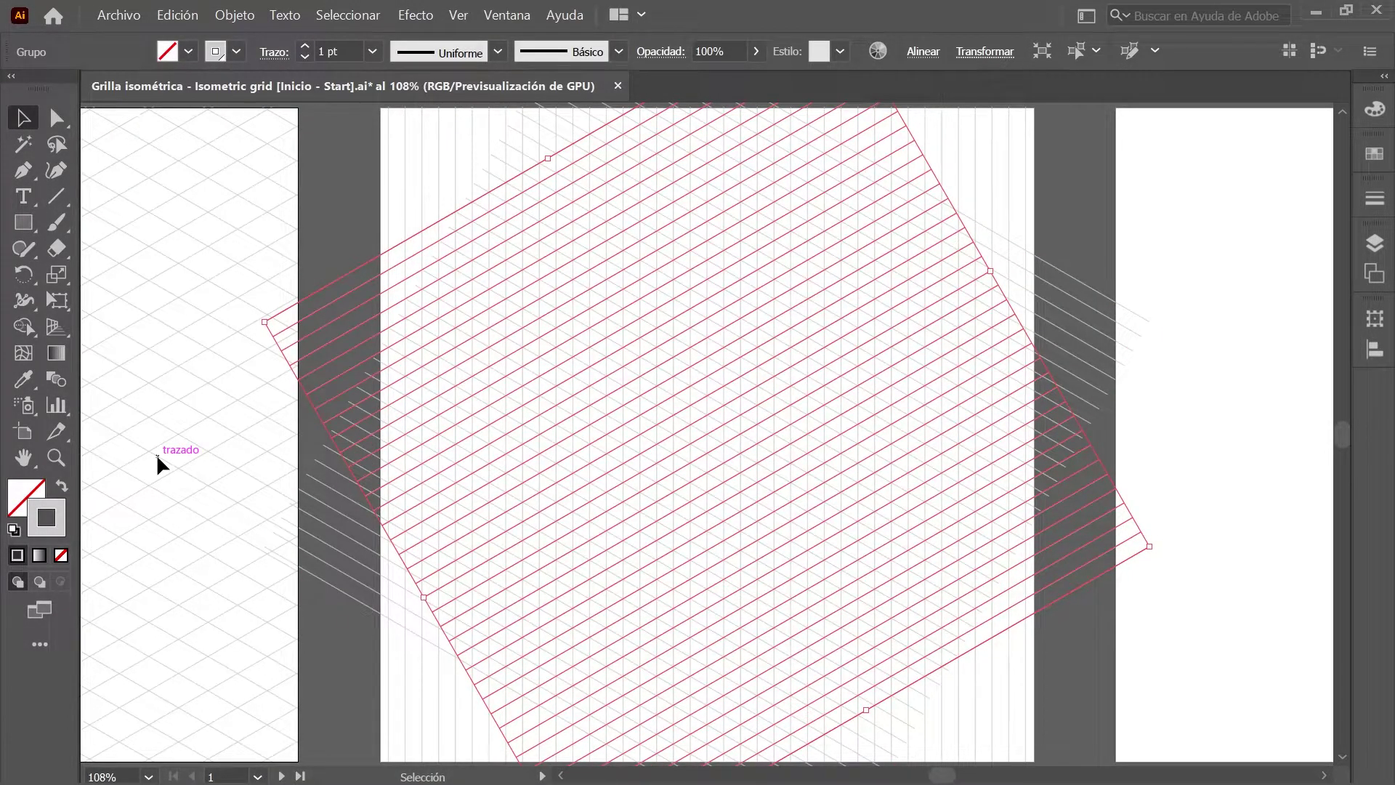
- Select all three line groups, scale them uniformly to 176.7385%, and combine them into one group
click(359, 14)
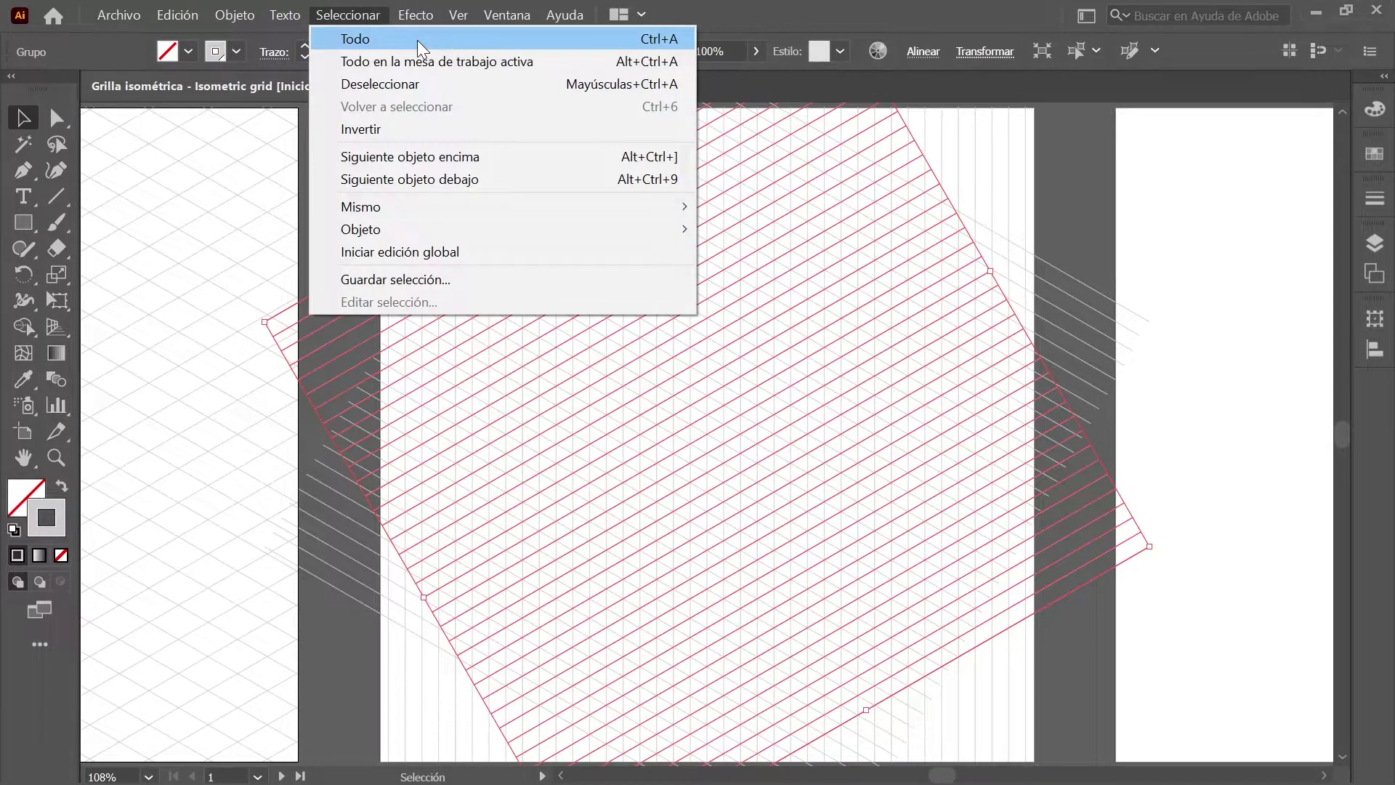
click(417, 41)
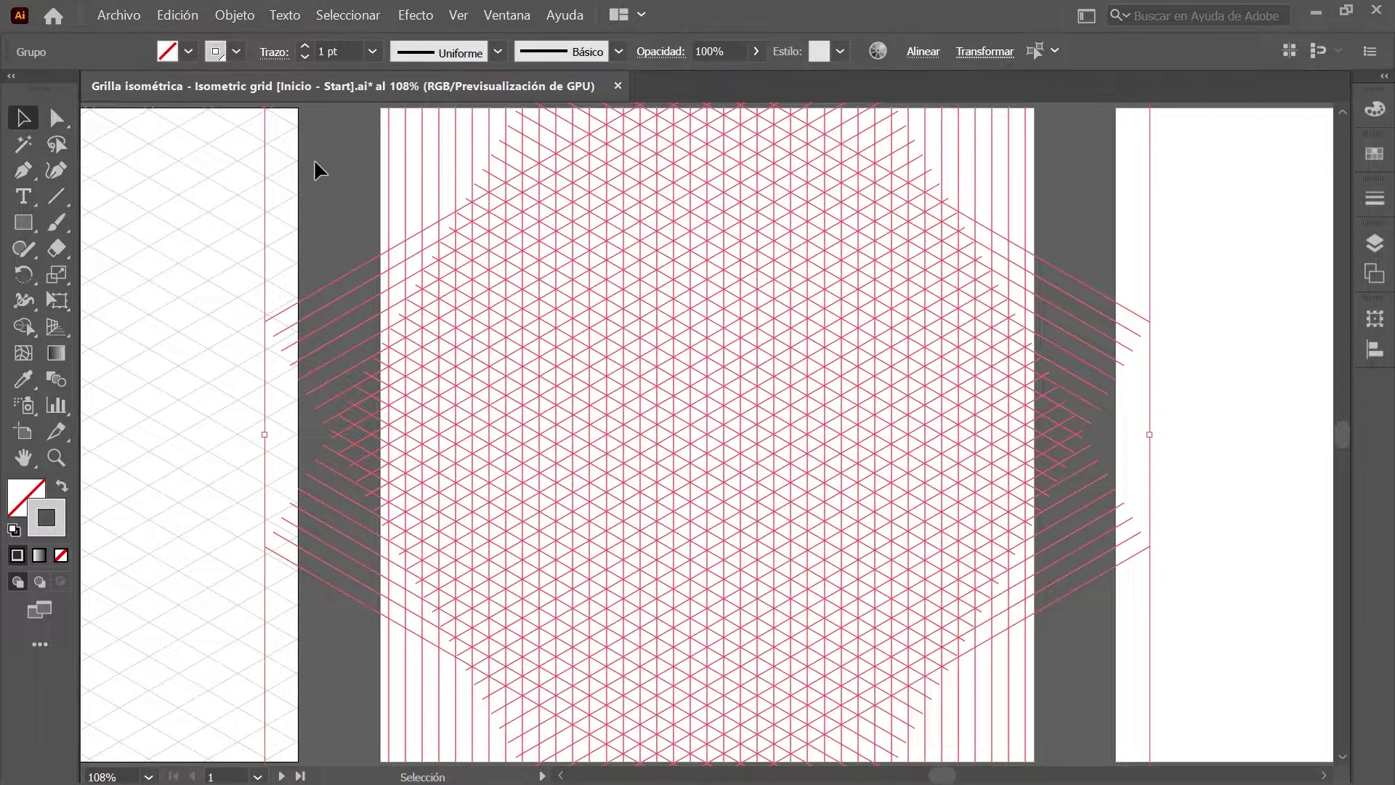
click(242, 15)
mouse_move(561, 45)
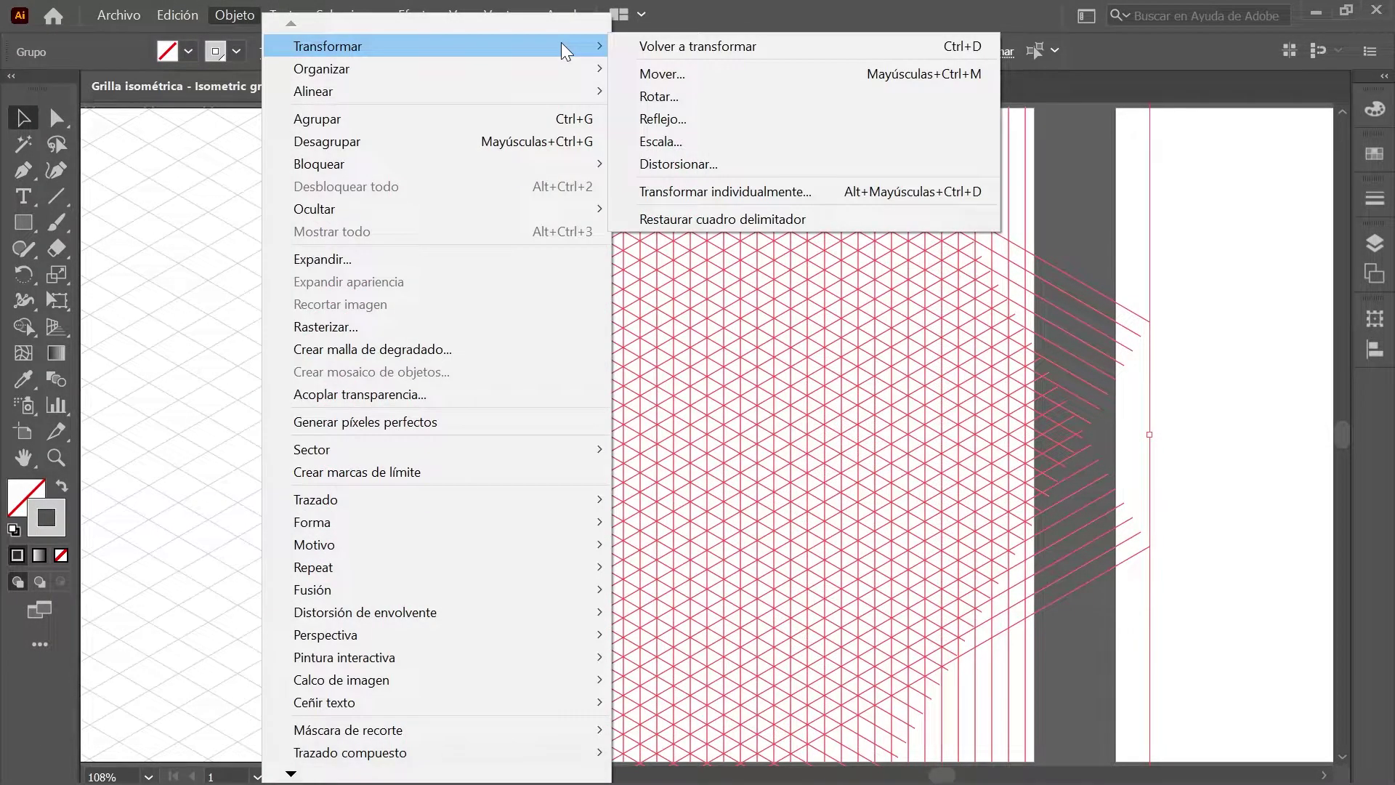
click(752, 142)
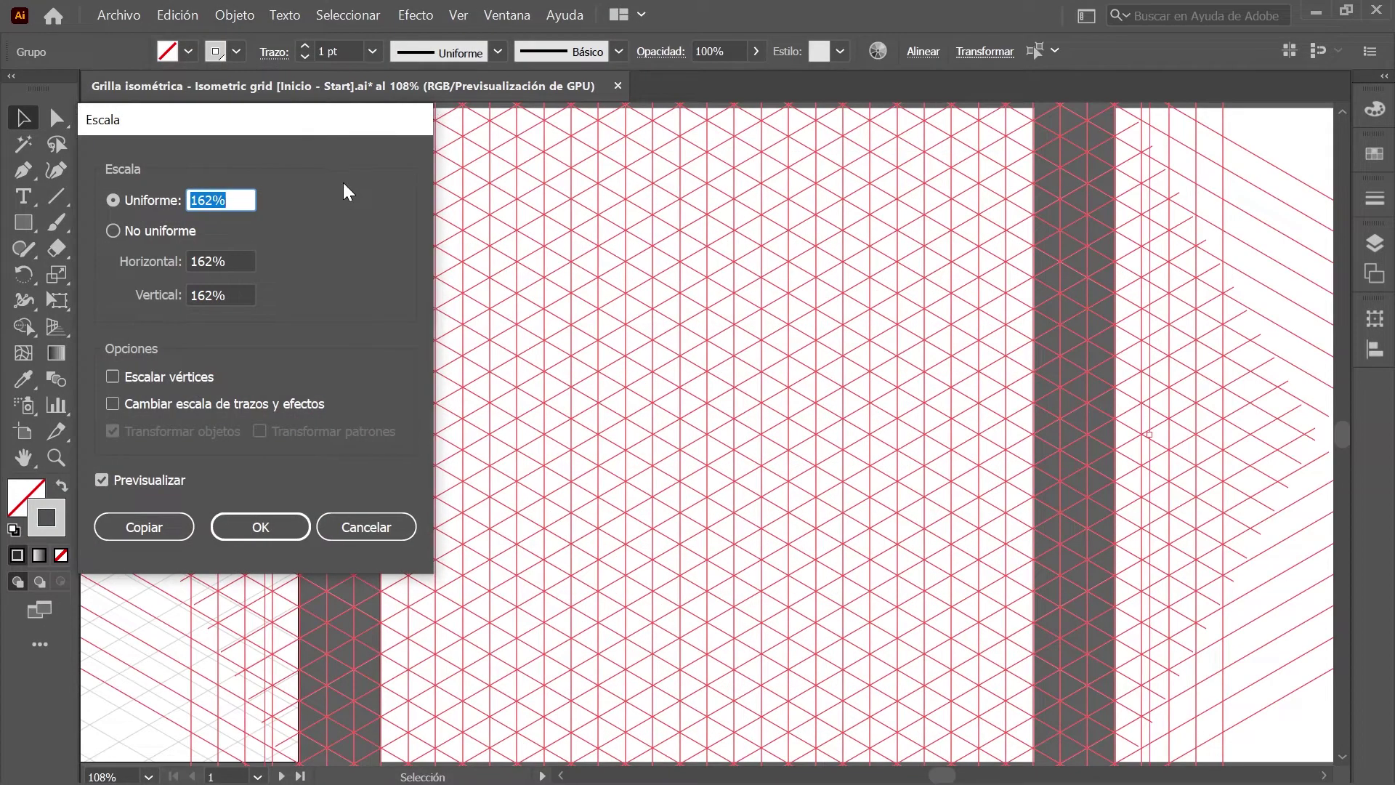
text(176.7385)
click(272, 527)
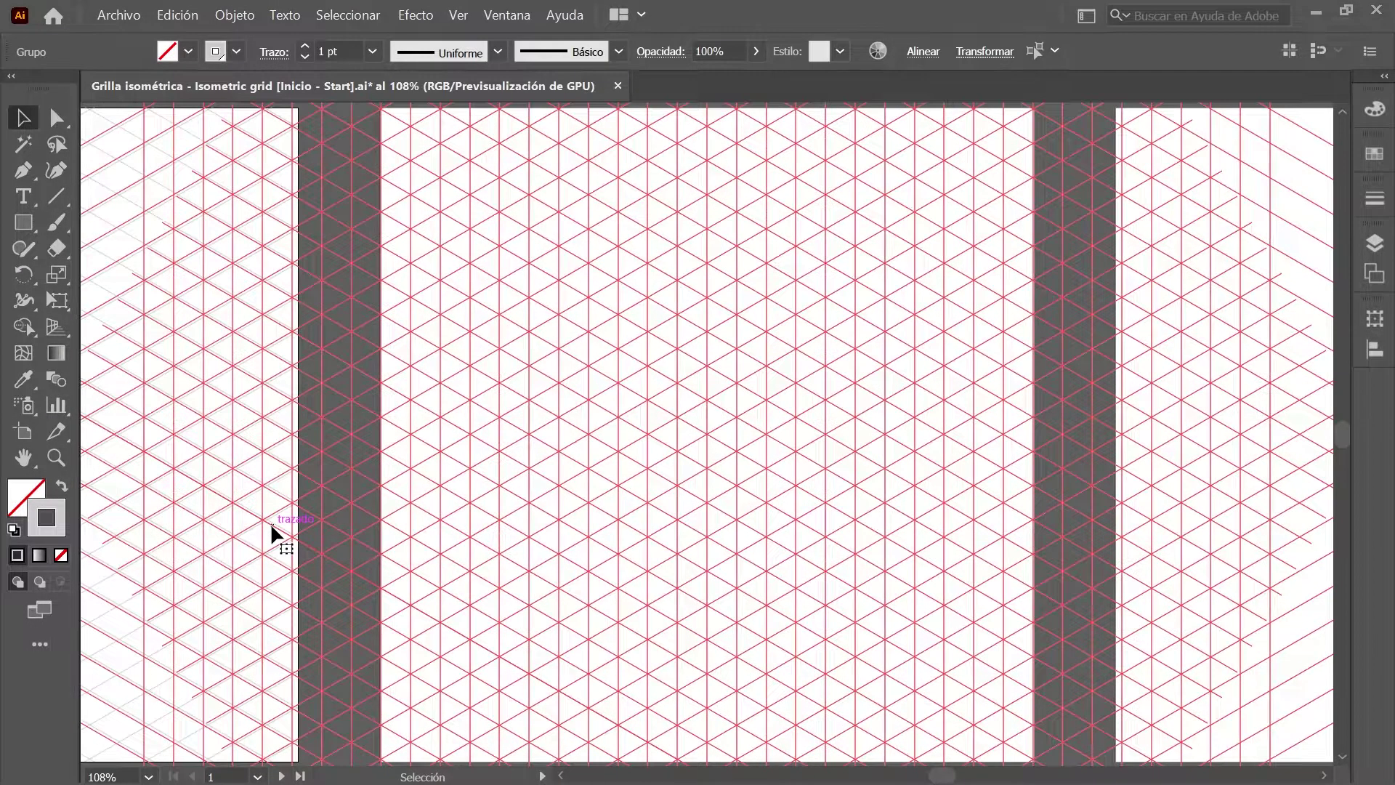
click(242, 18)
click(386, 120)
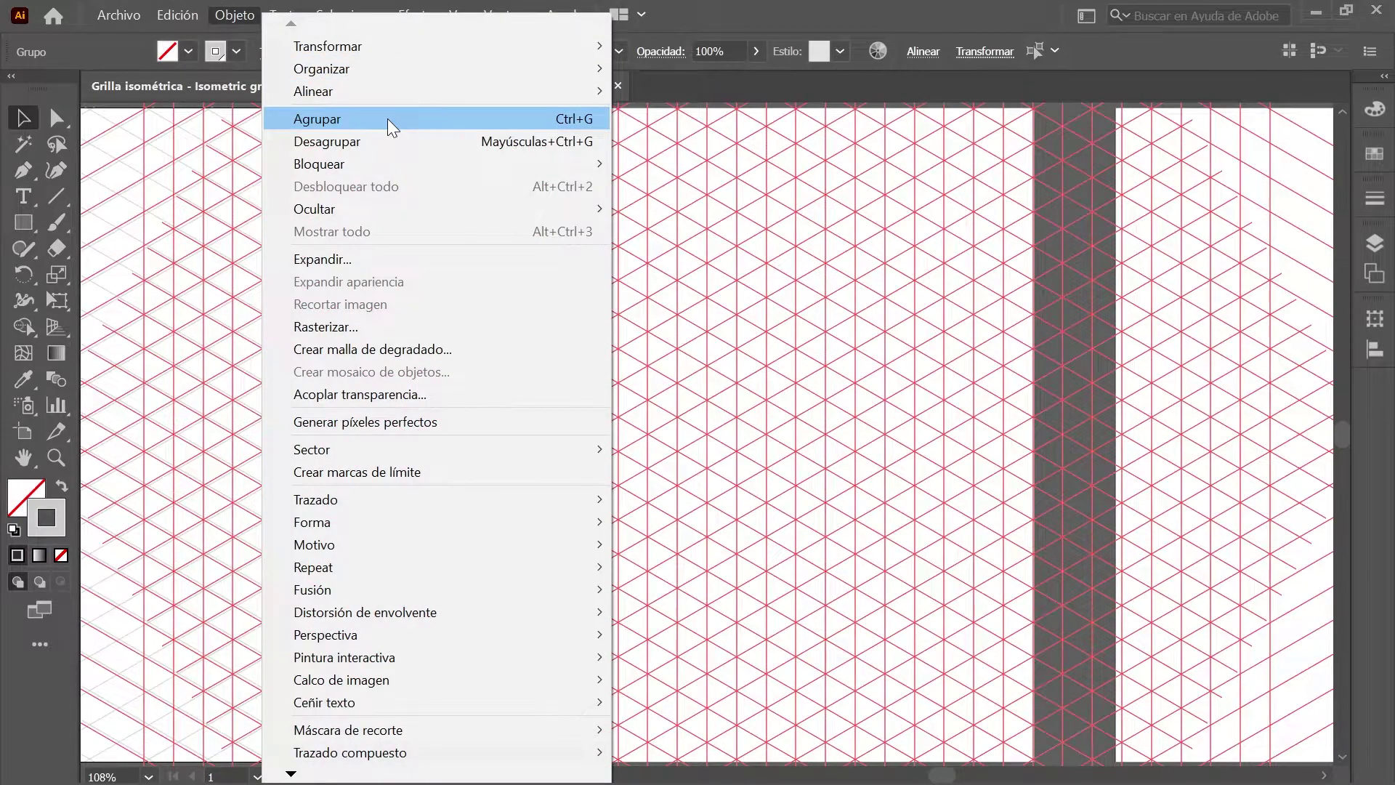
- Draw a 1200 × 1200 px rectangle on artboard 2 with the default white fill and black stroke
click(19, 225)
click(412, 265)
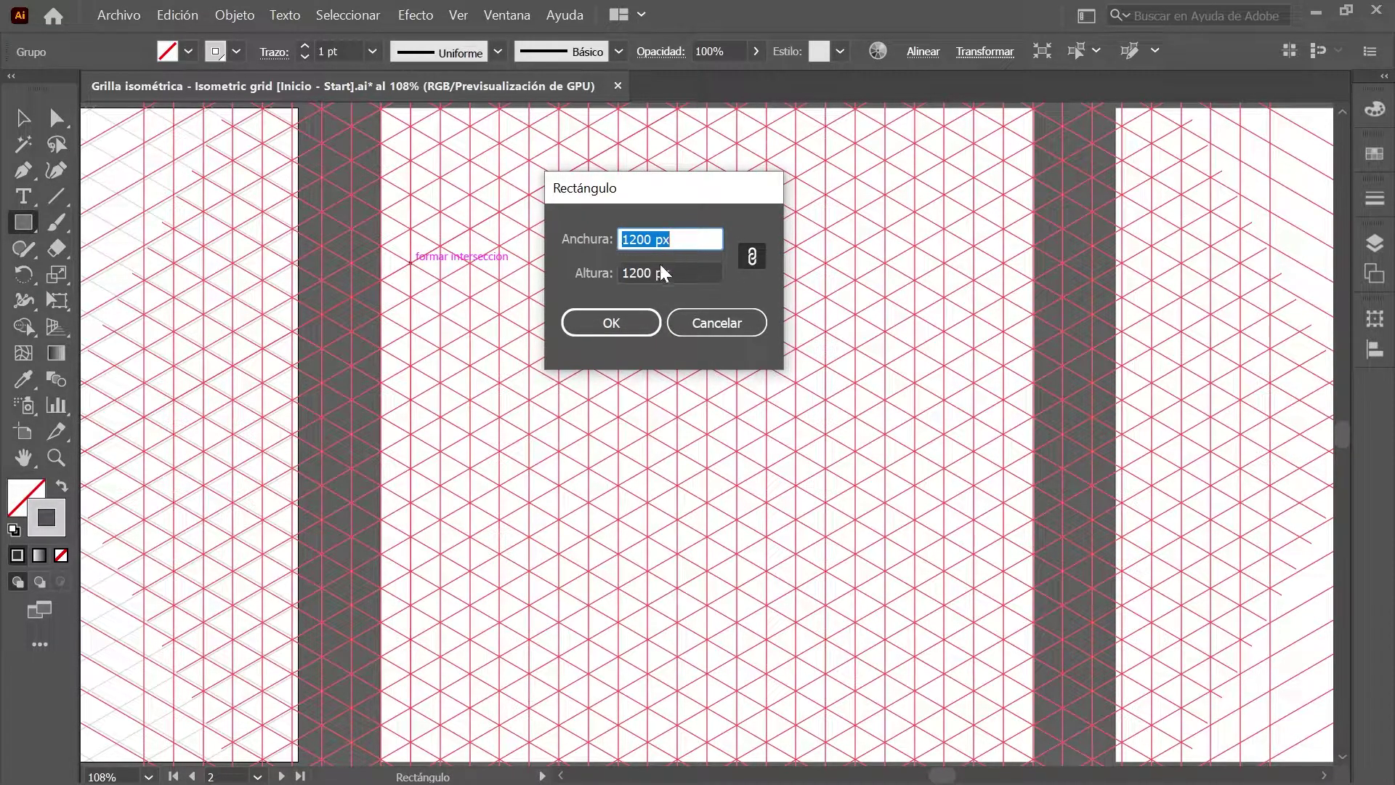
click(627, 321)
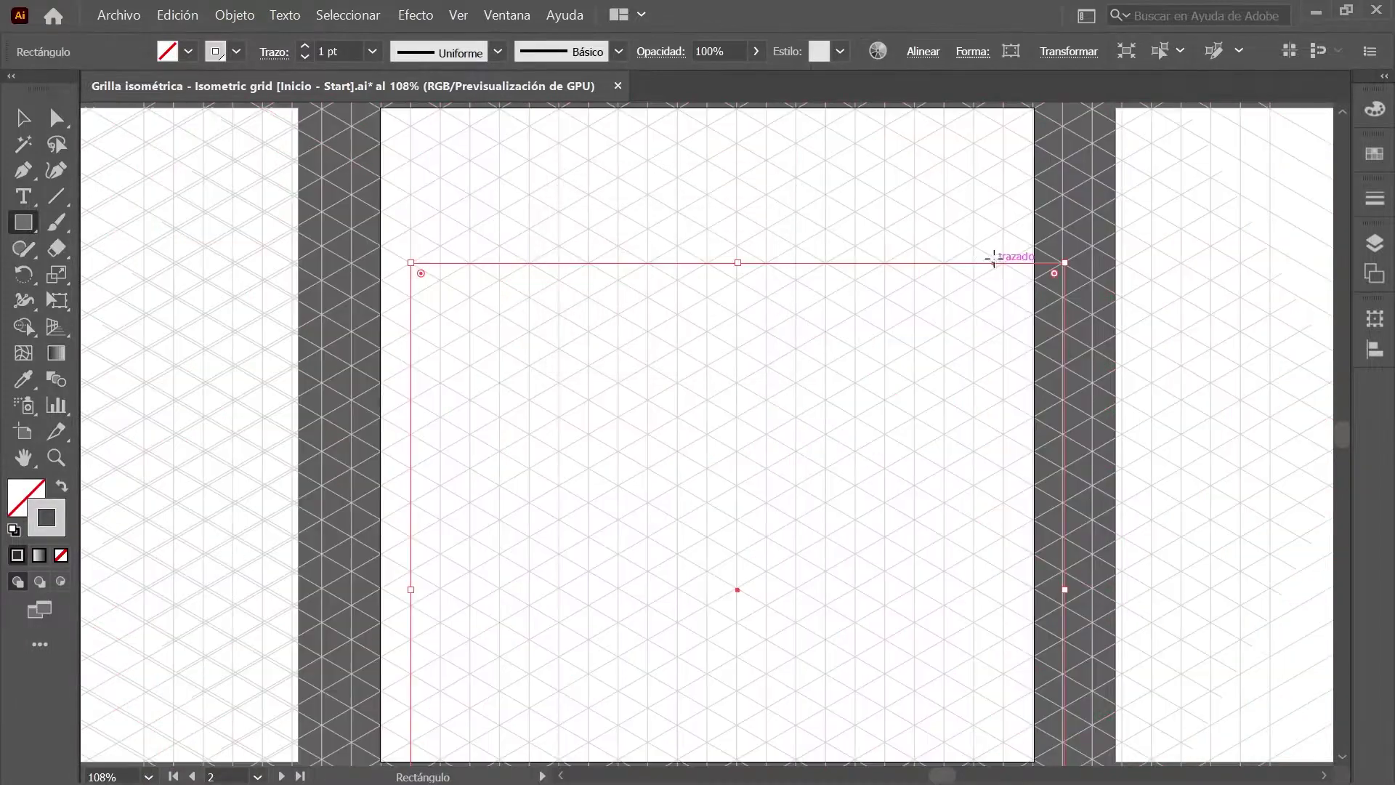
click(1375, 109)
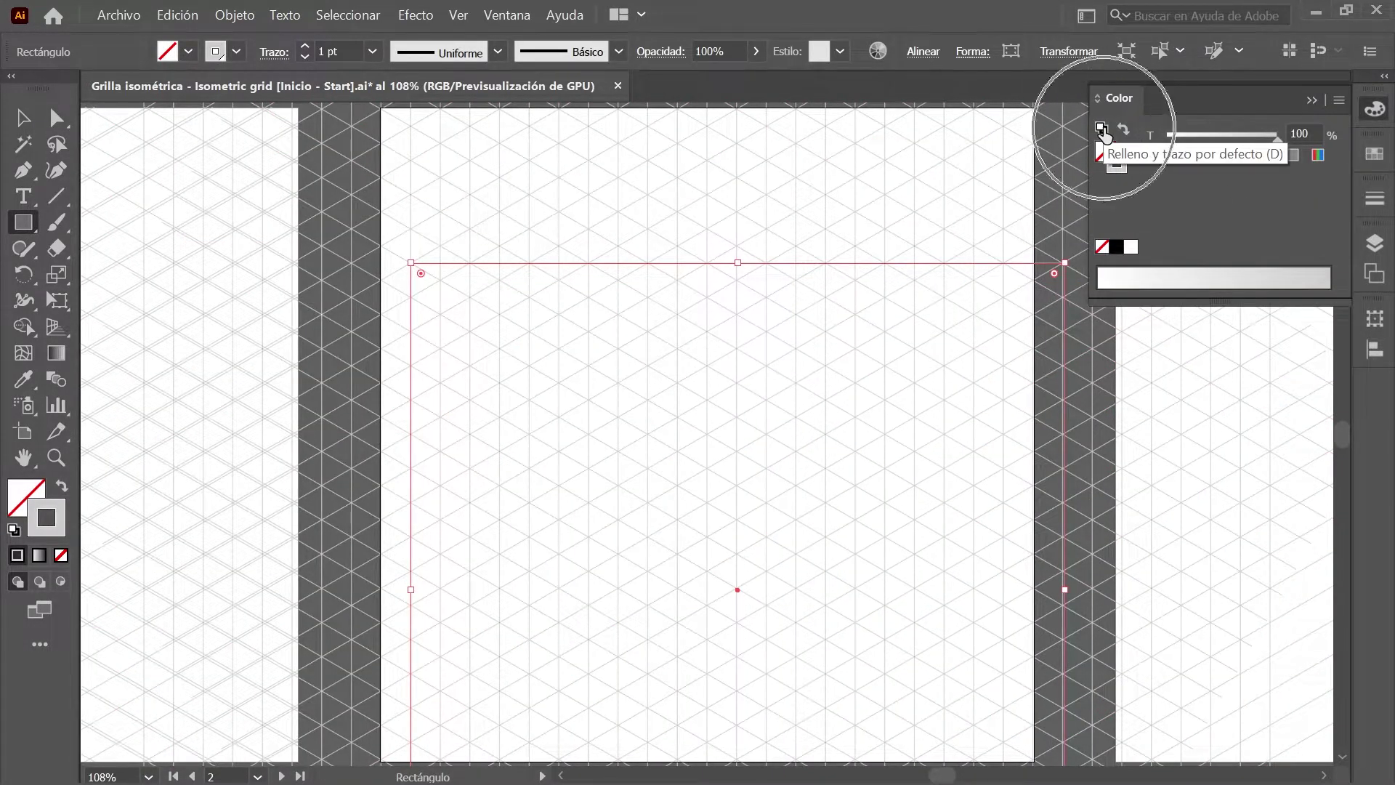
click(1099, 128)
click(1372, 112)
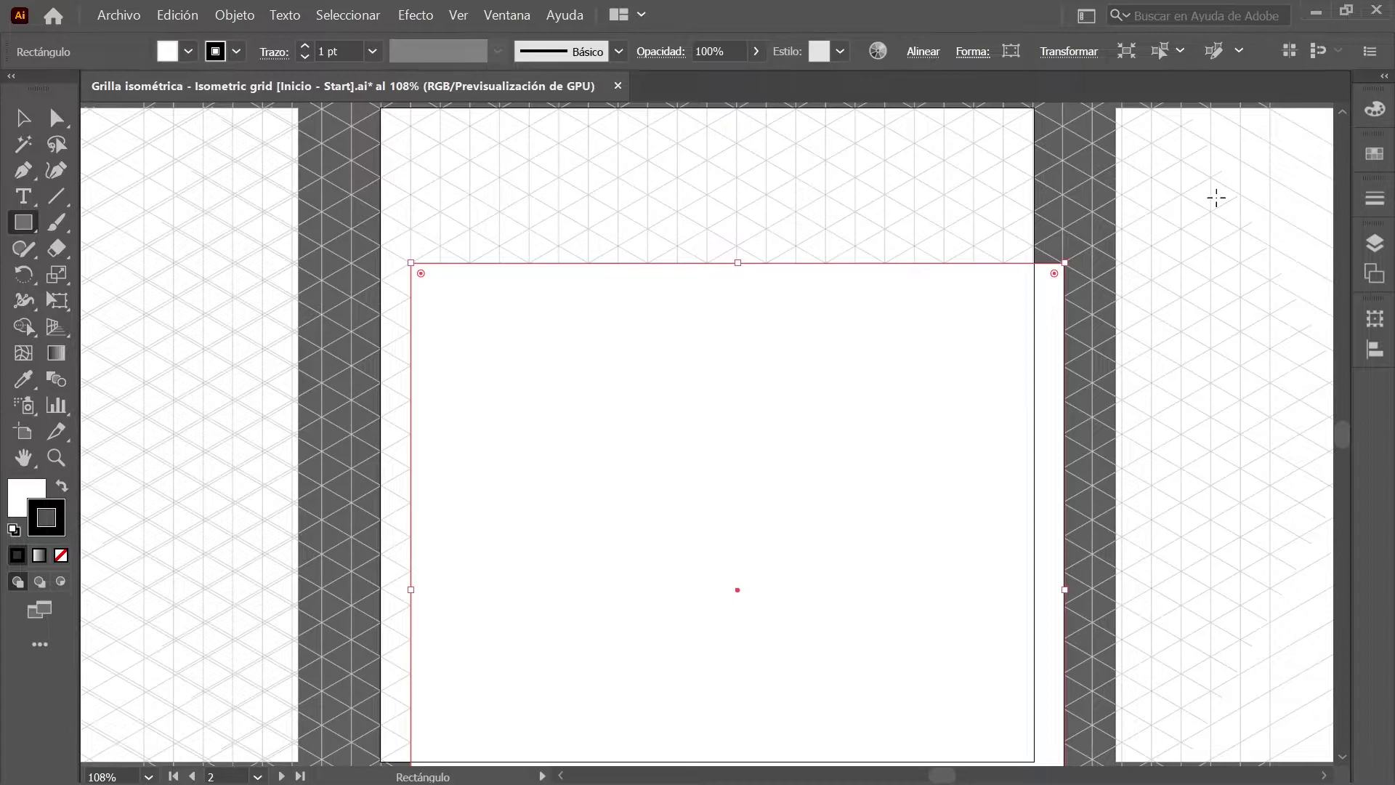
- Centre the rectangle horizontally and vertically on artboard 2
click(1375, 349)
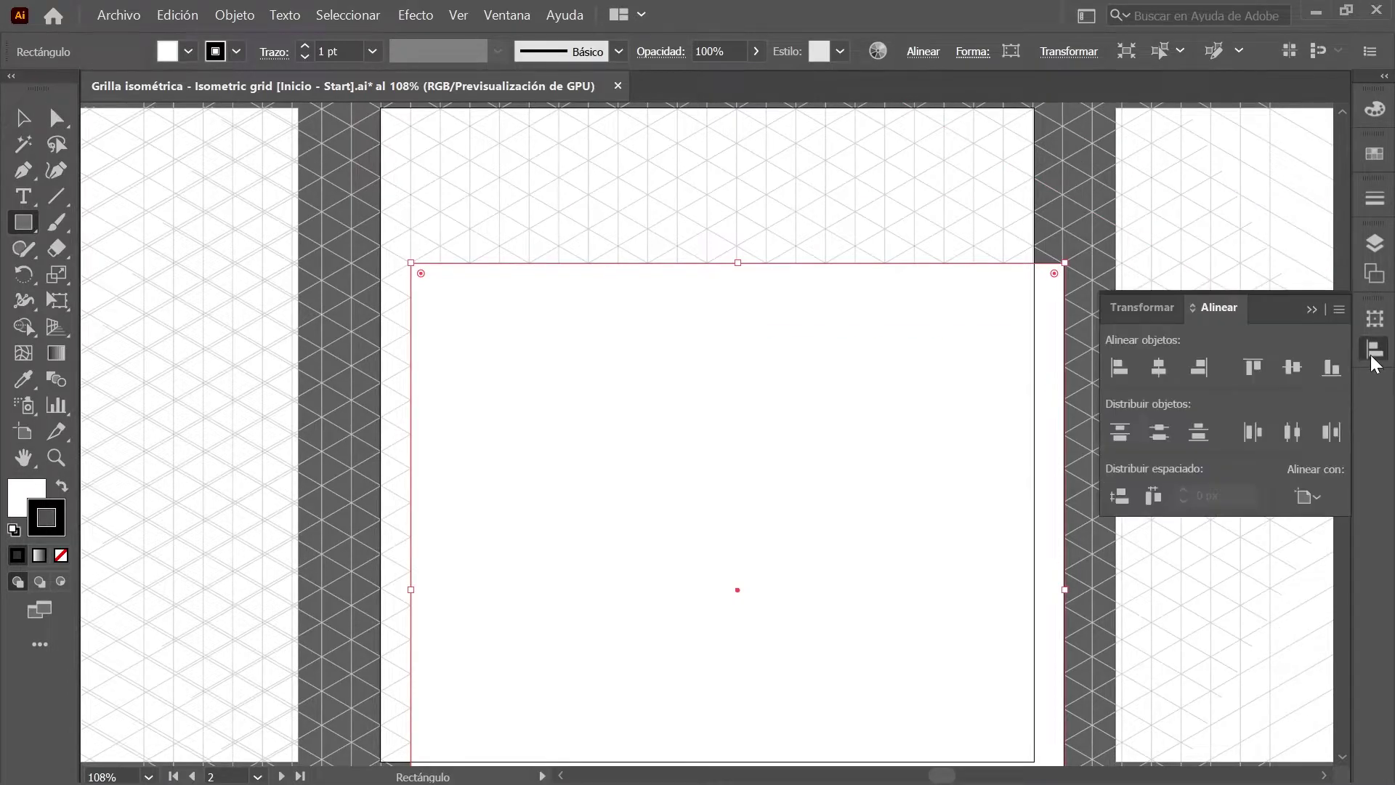
click(1159, 368)
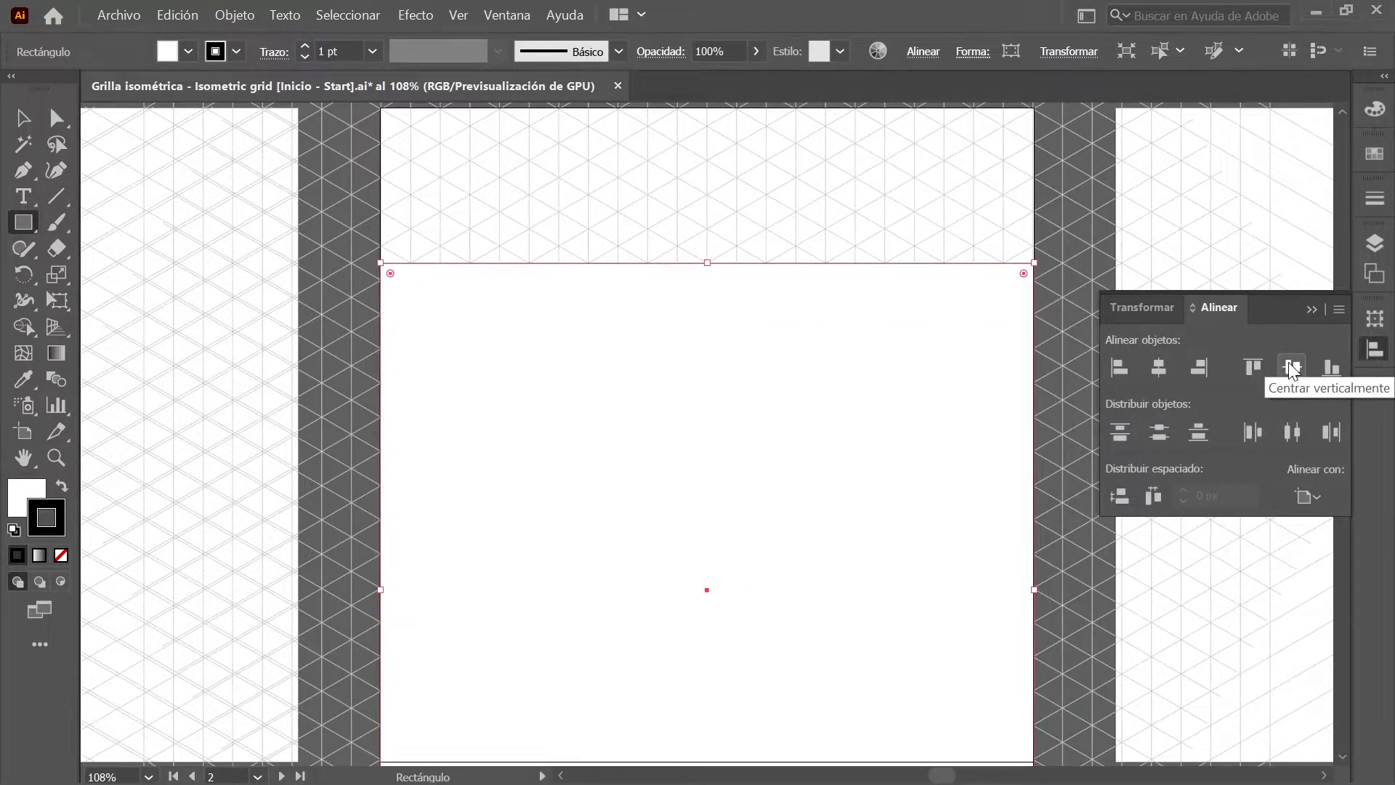
click(1292, 368)
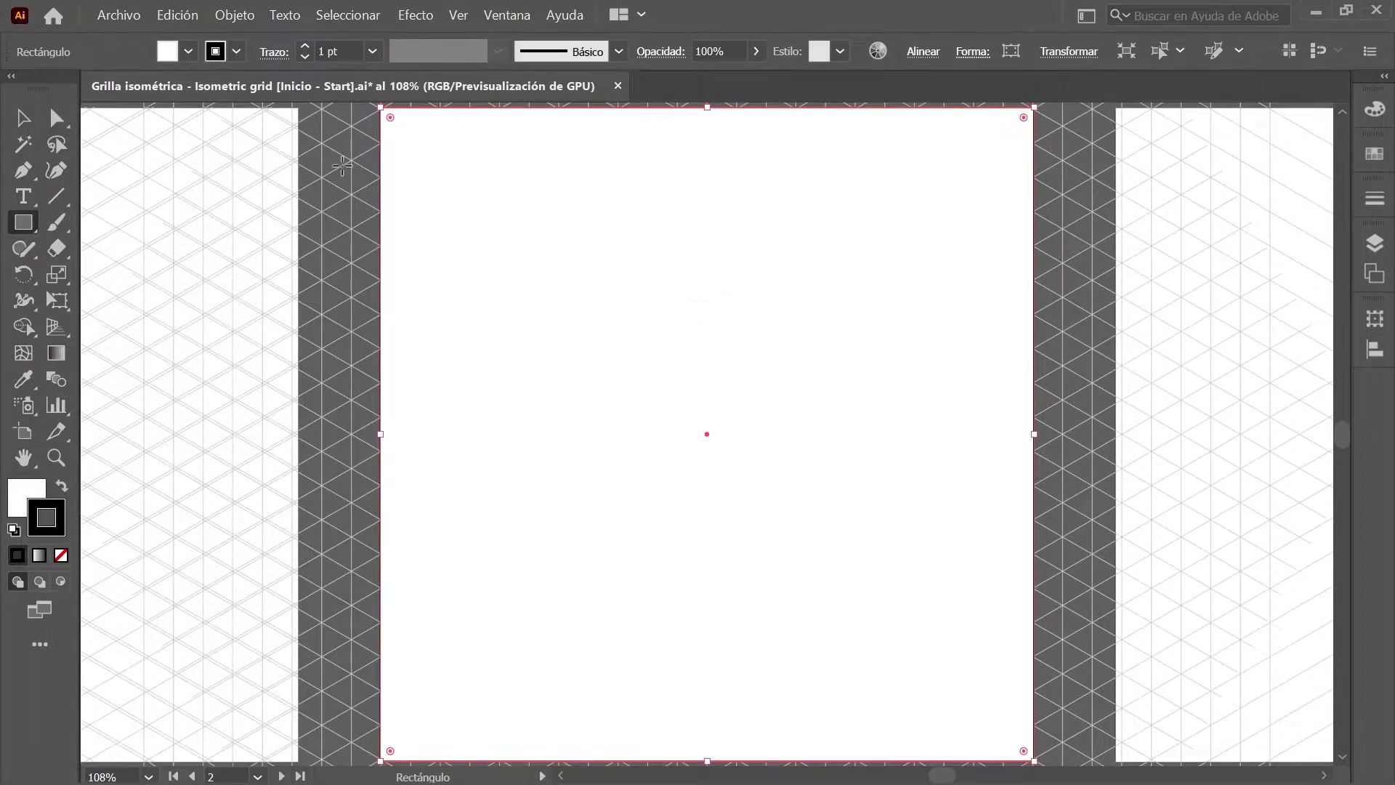
- Select the rectangle together with the grid and make a clipping mask from them
click(348, 15)
click(426, 40)
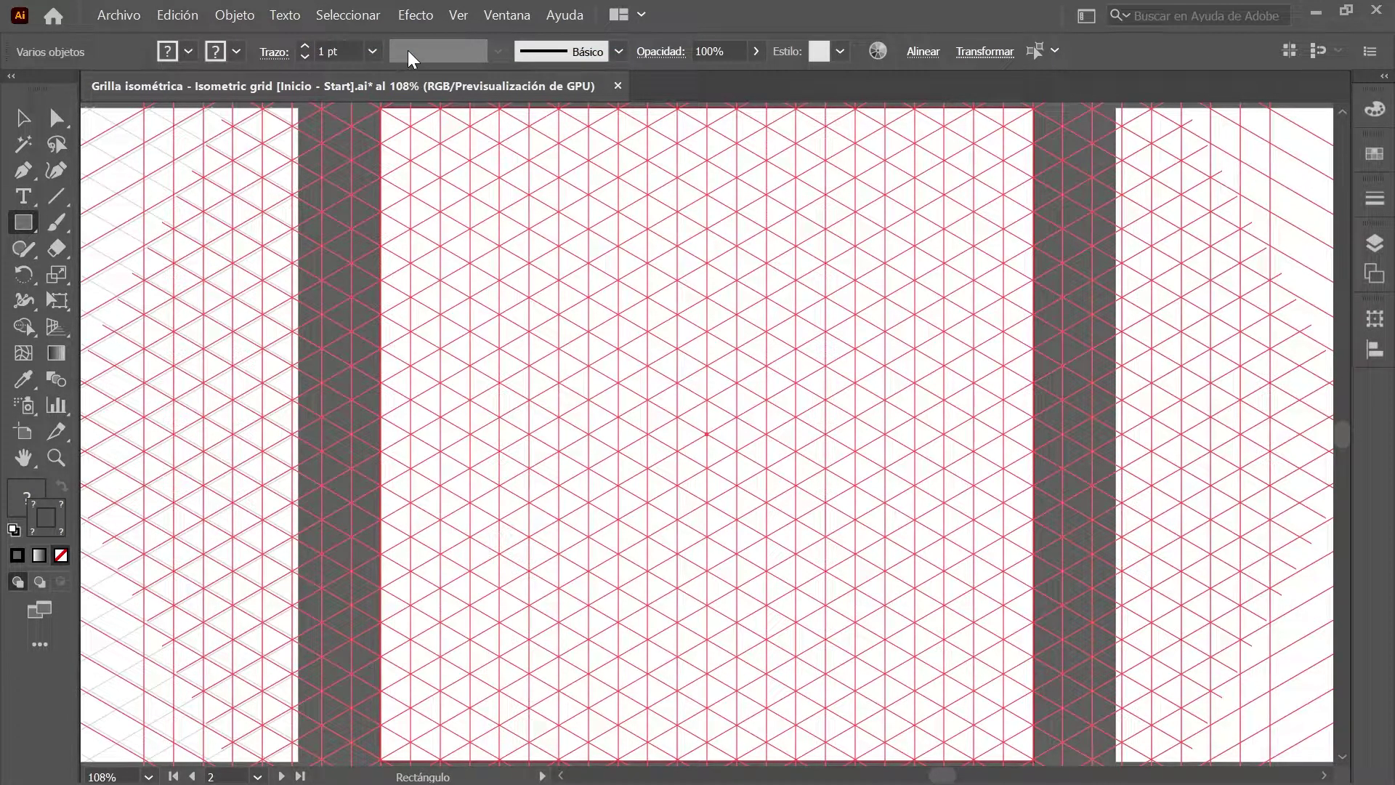
click(253, 18)
mouse_move(609, 729)
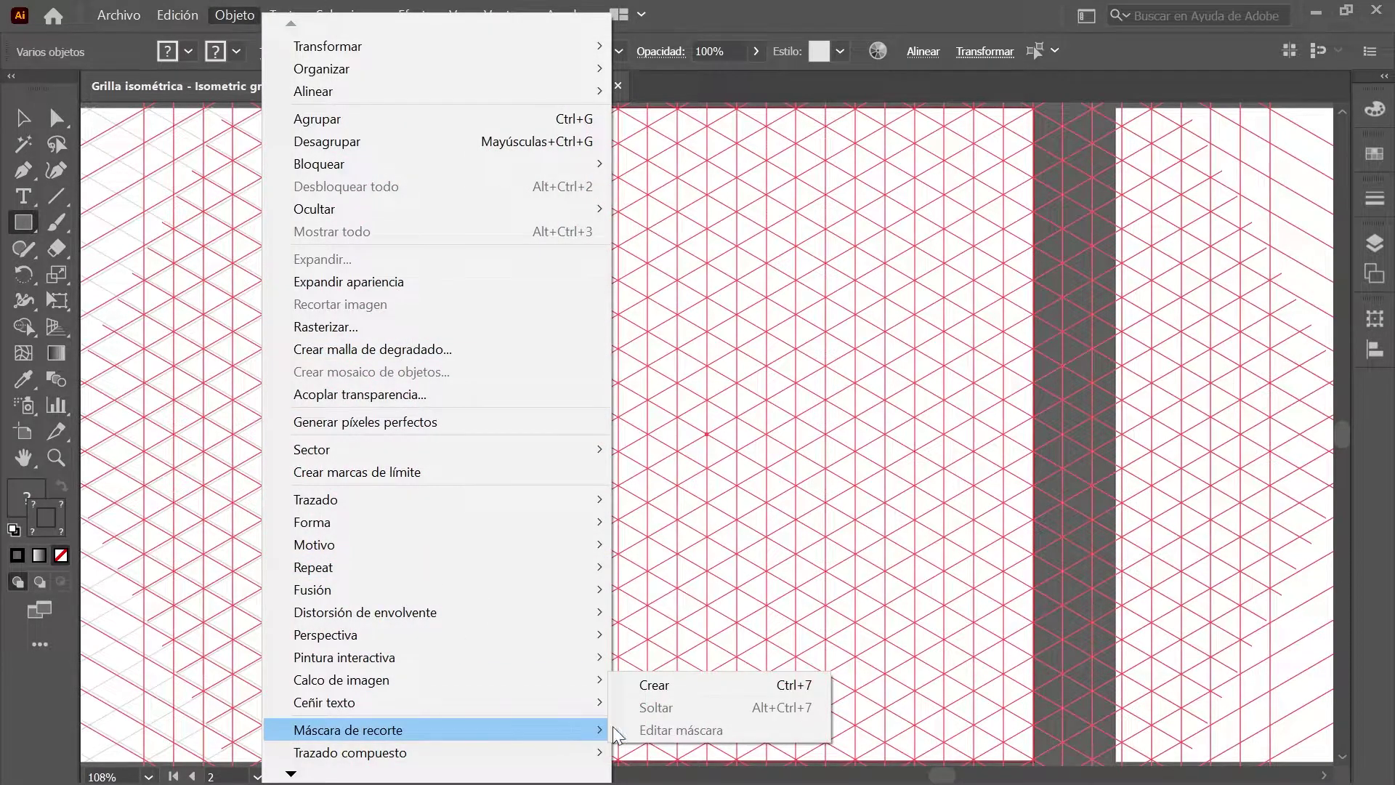
click(755, 685)
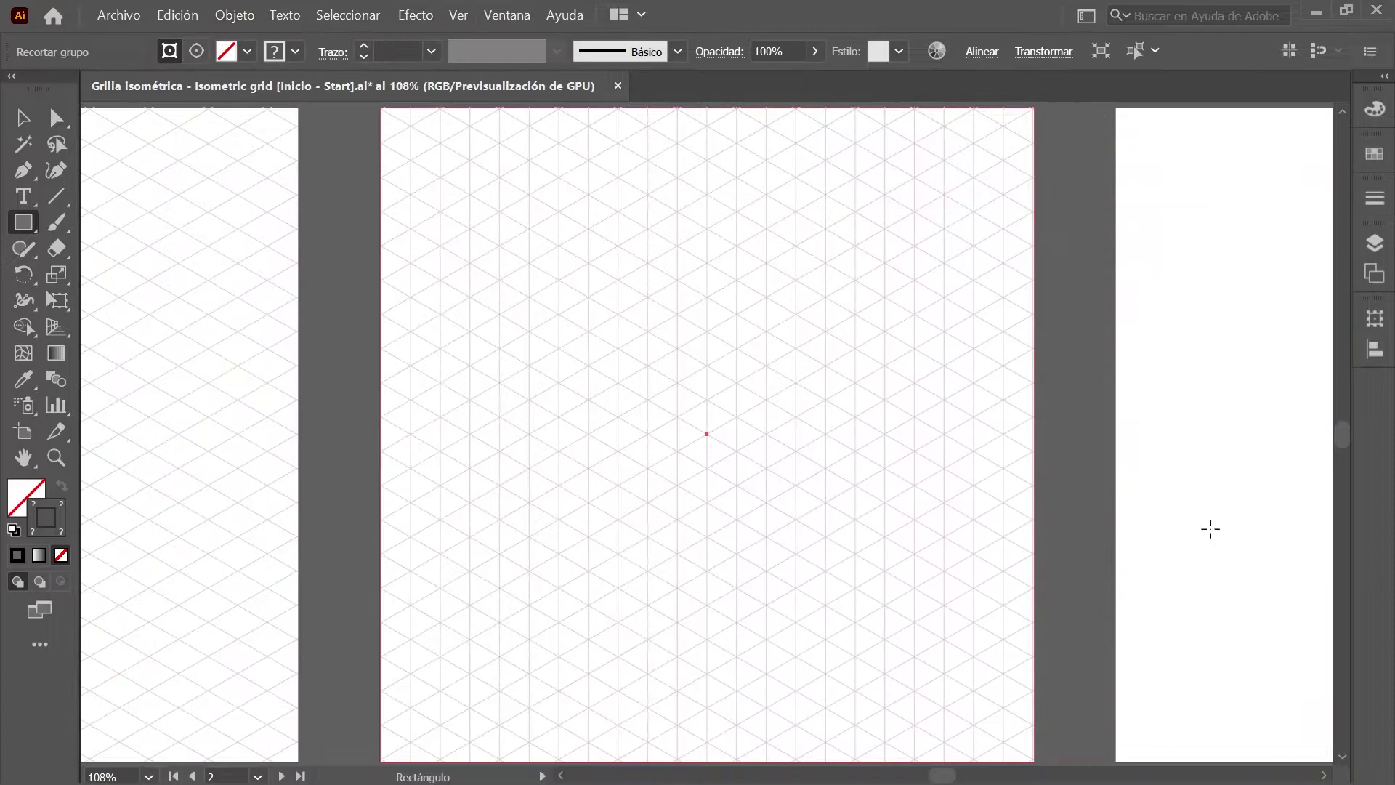
- Lock the finished grid's layer and make artboard 3 and its layer active
click(1377, 251)
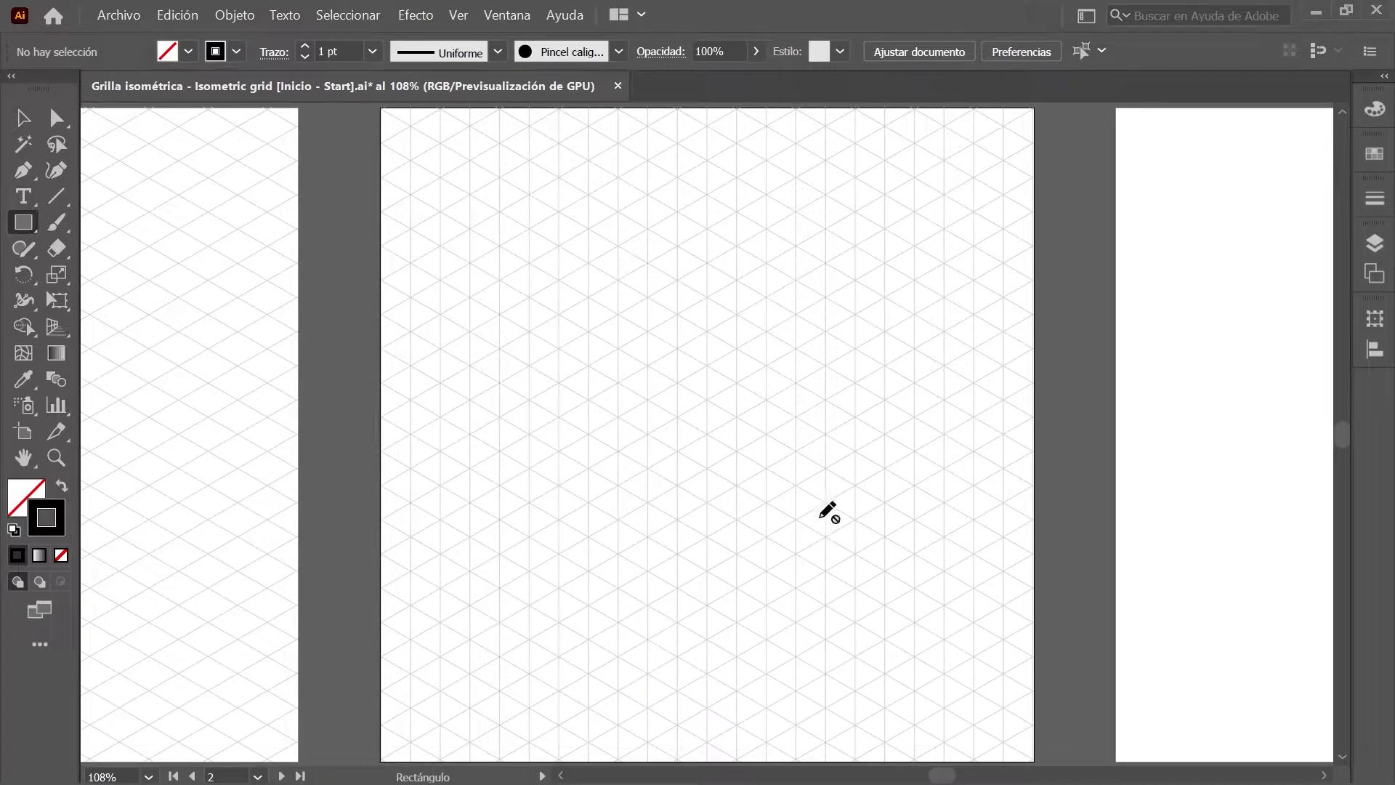
click(258, 776)
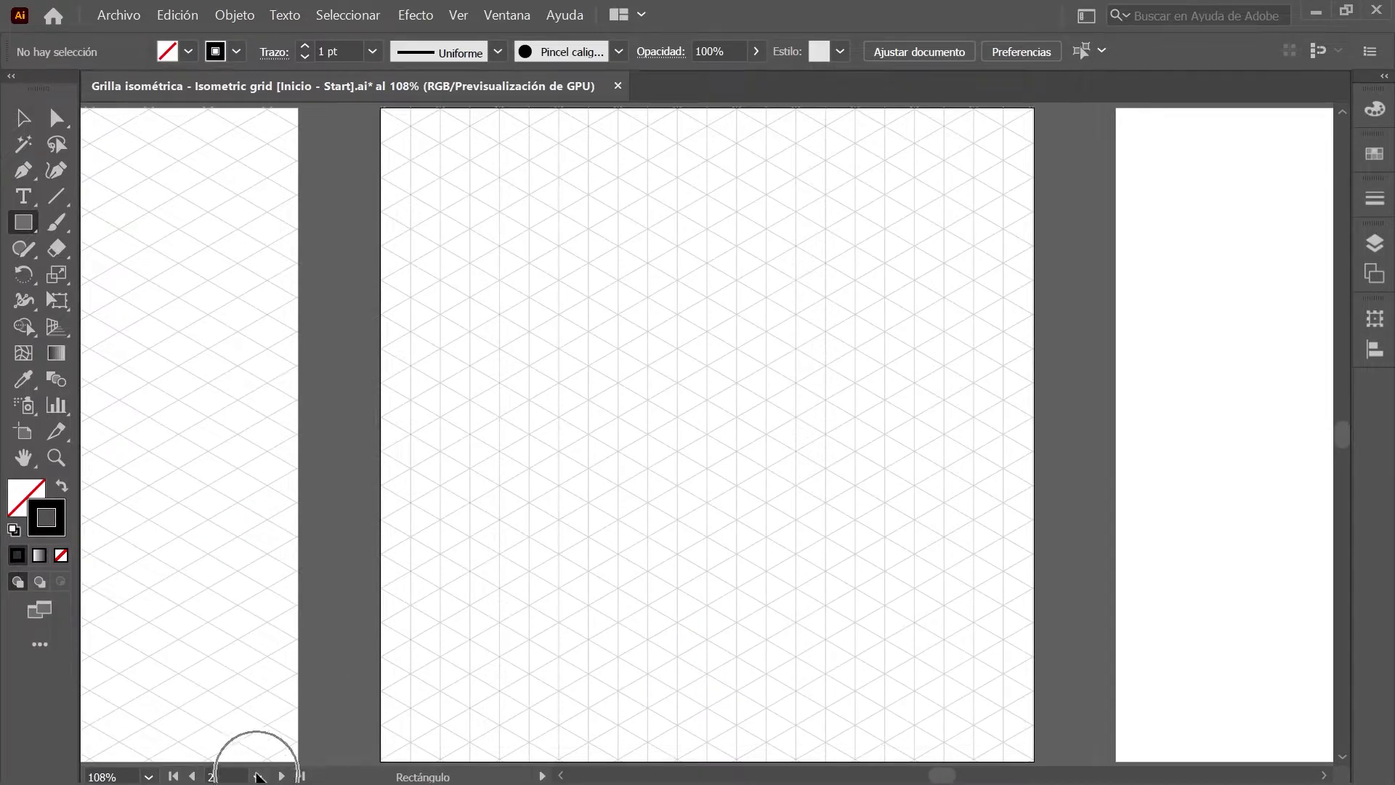
click(307, 750)
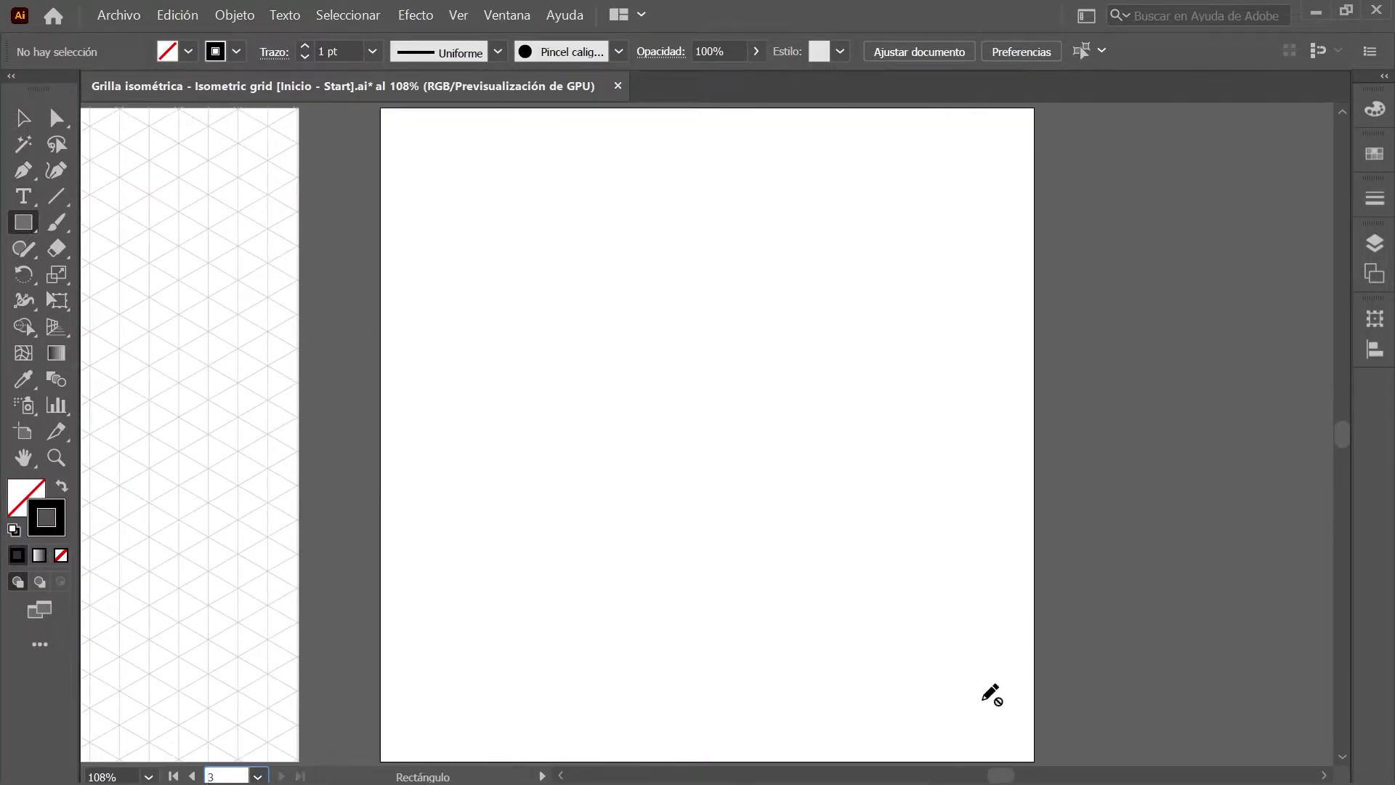
click(1374, 245)
click(1229, 290)
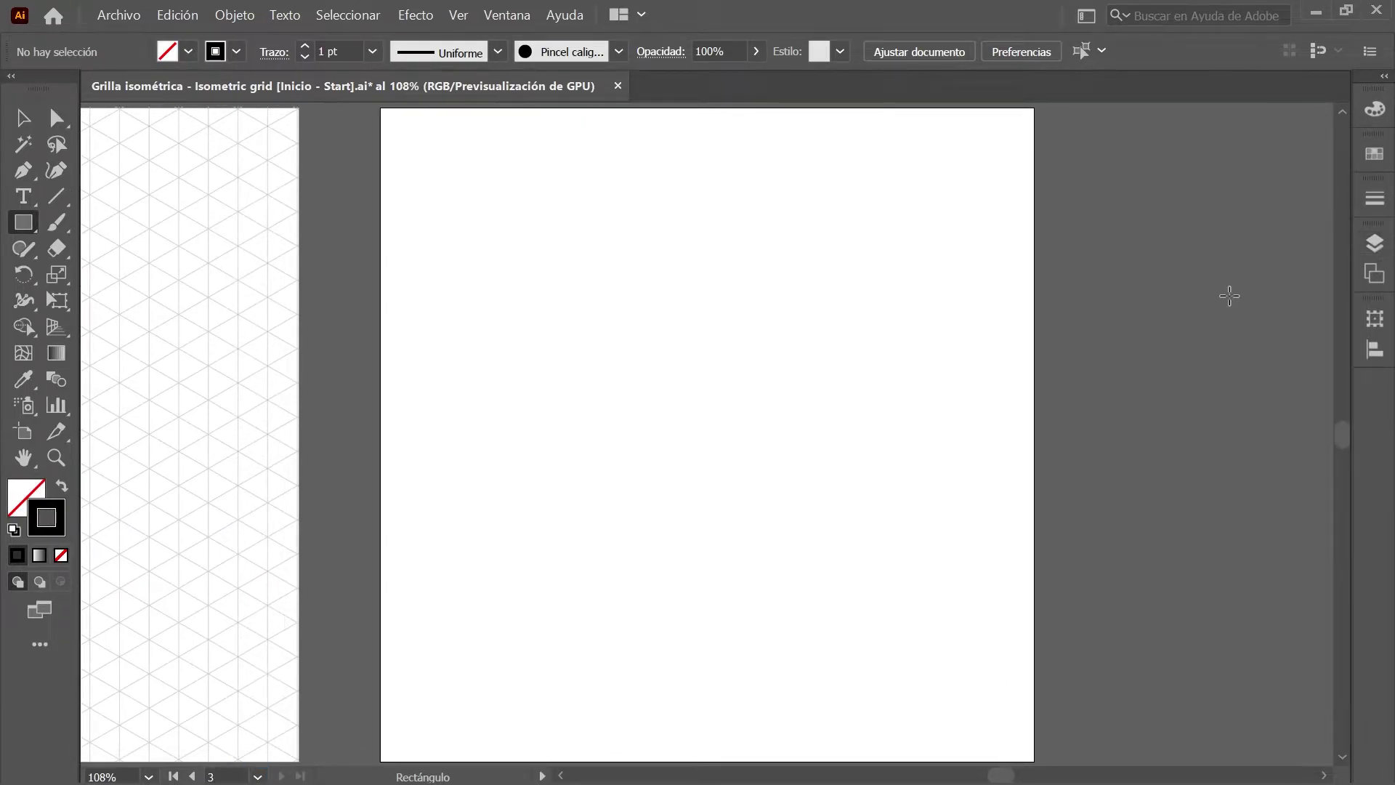
- Draw a six-sided polygon with a 126 px radius from the centre of artboard 3
click(29, 228)
click(247, 303)
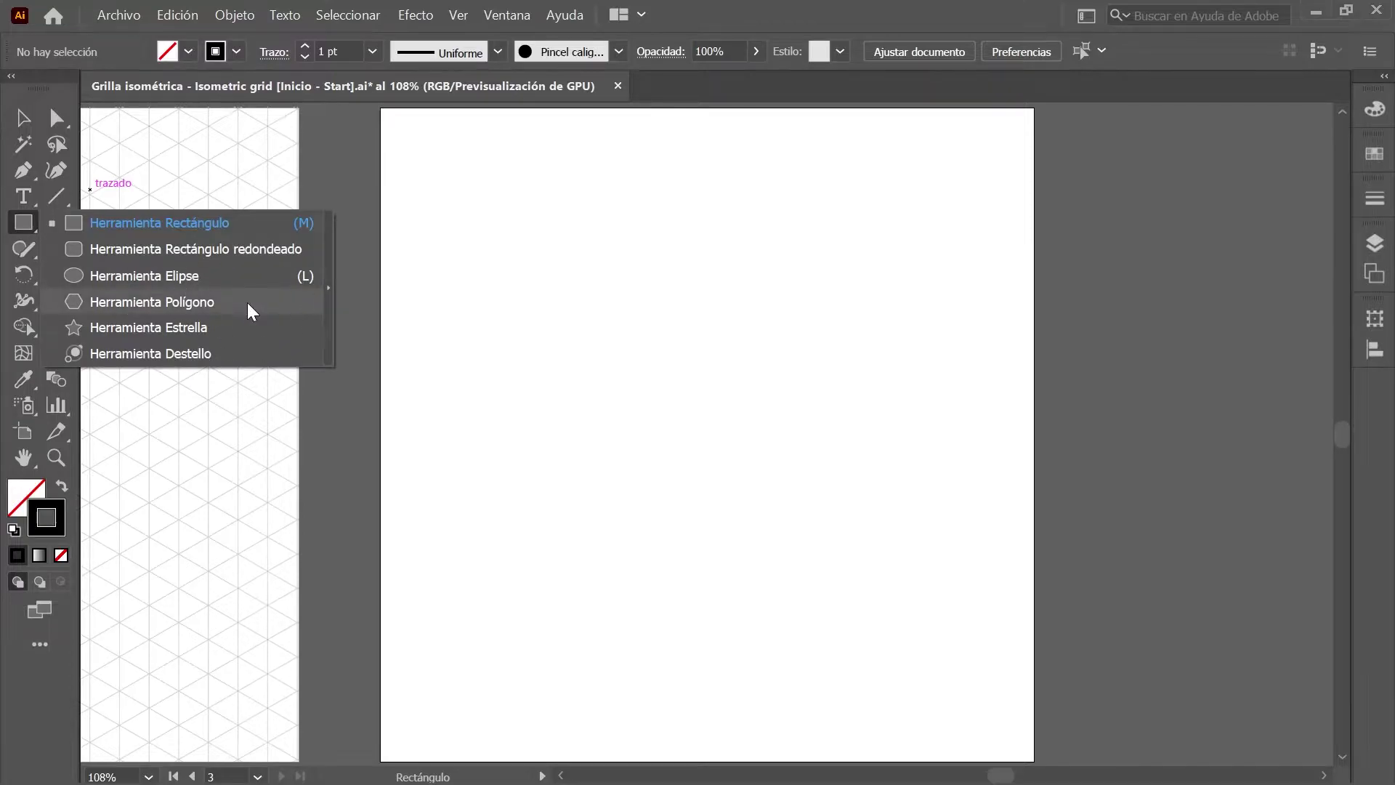
click(707, 434)
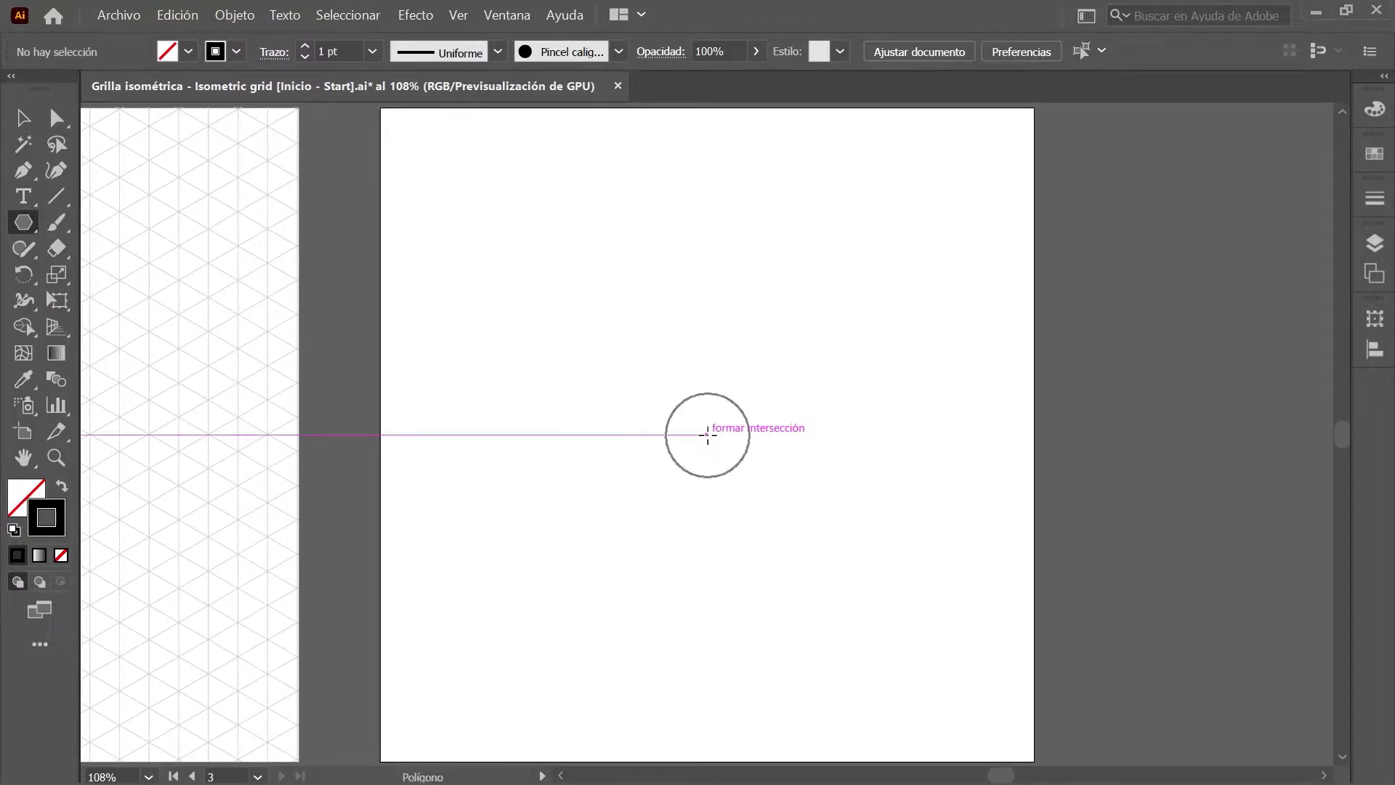
text(126)
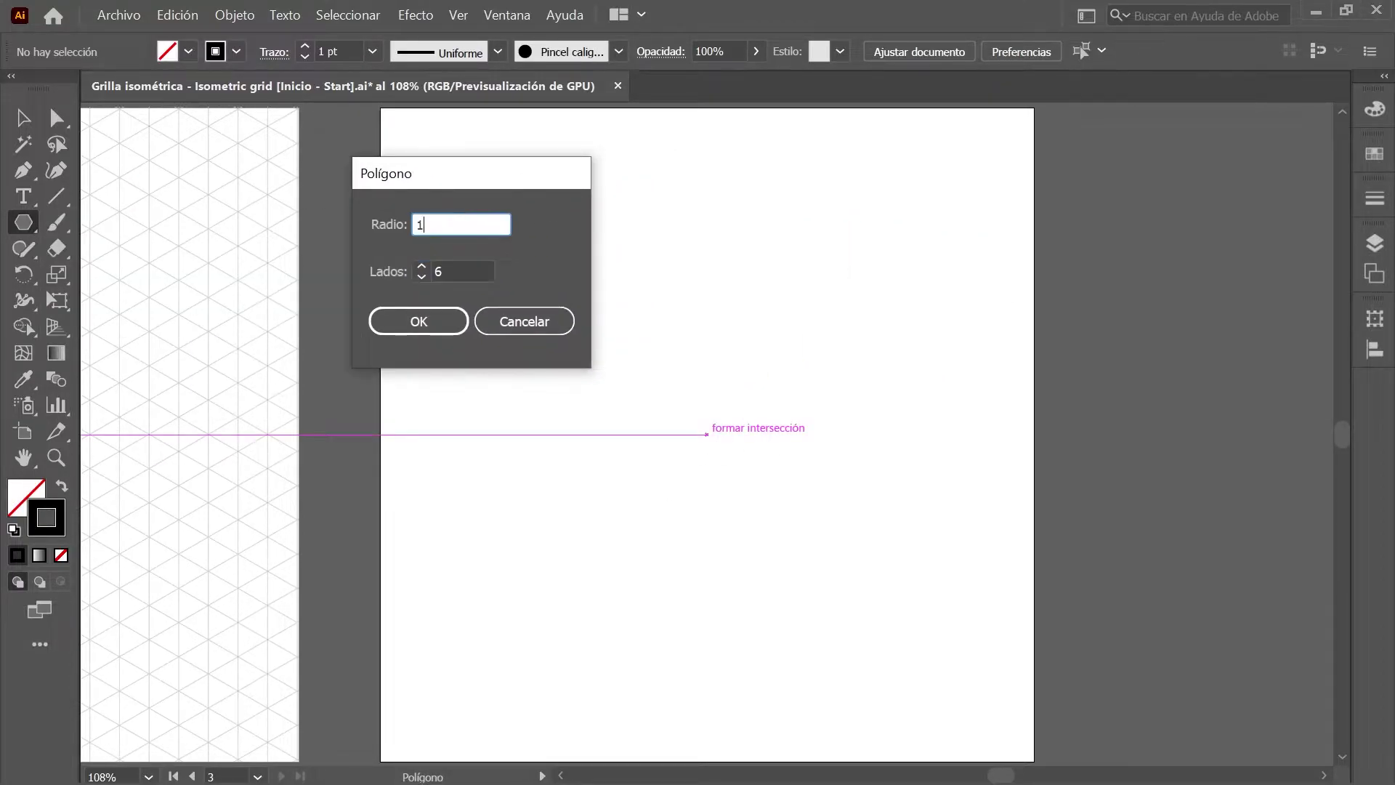
key(Tab)
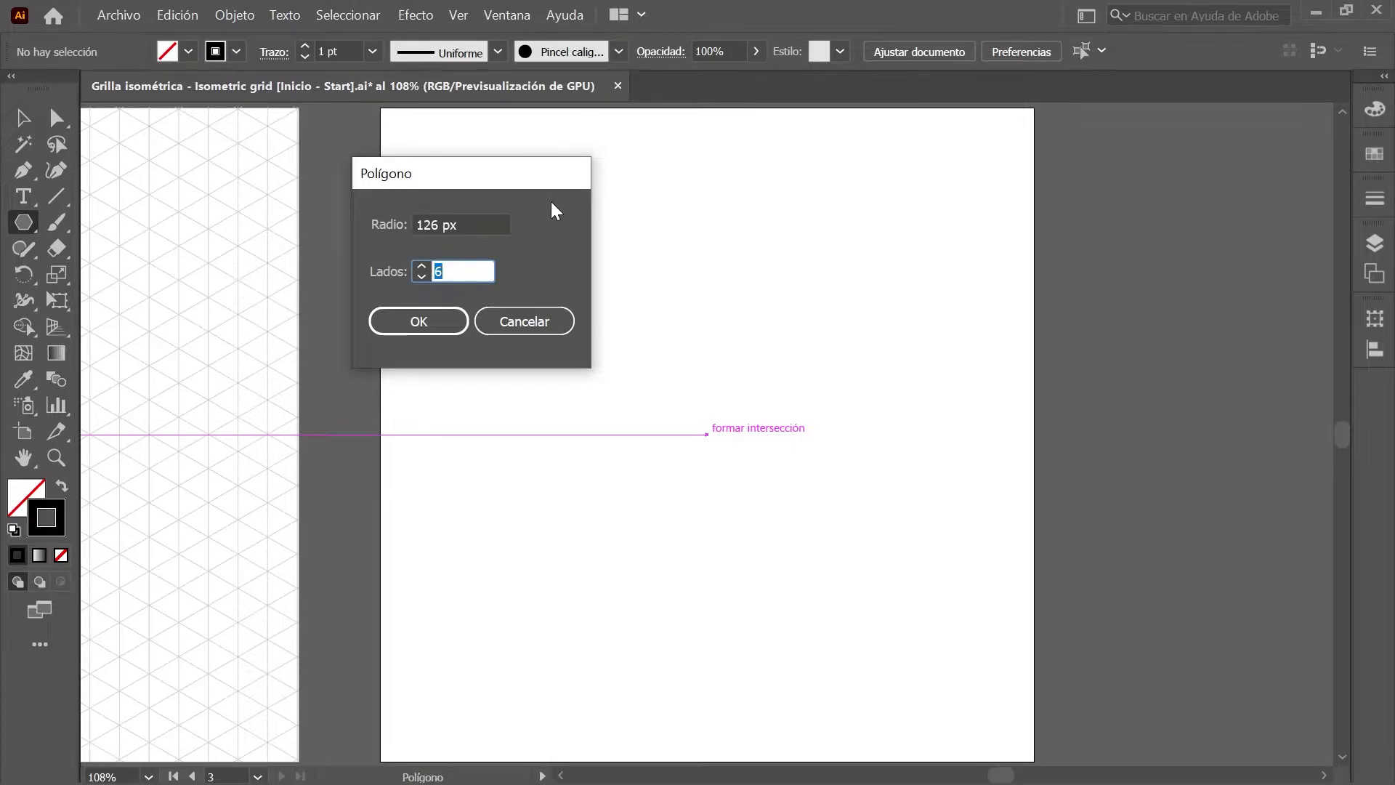
click(449, 320)
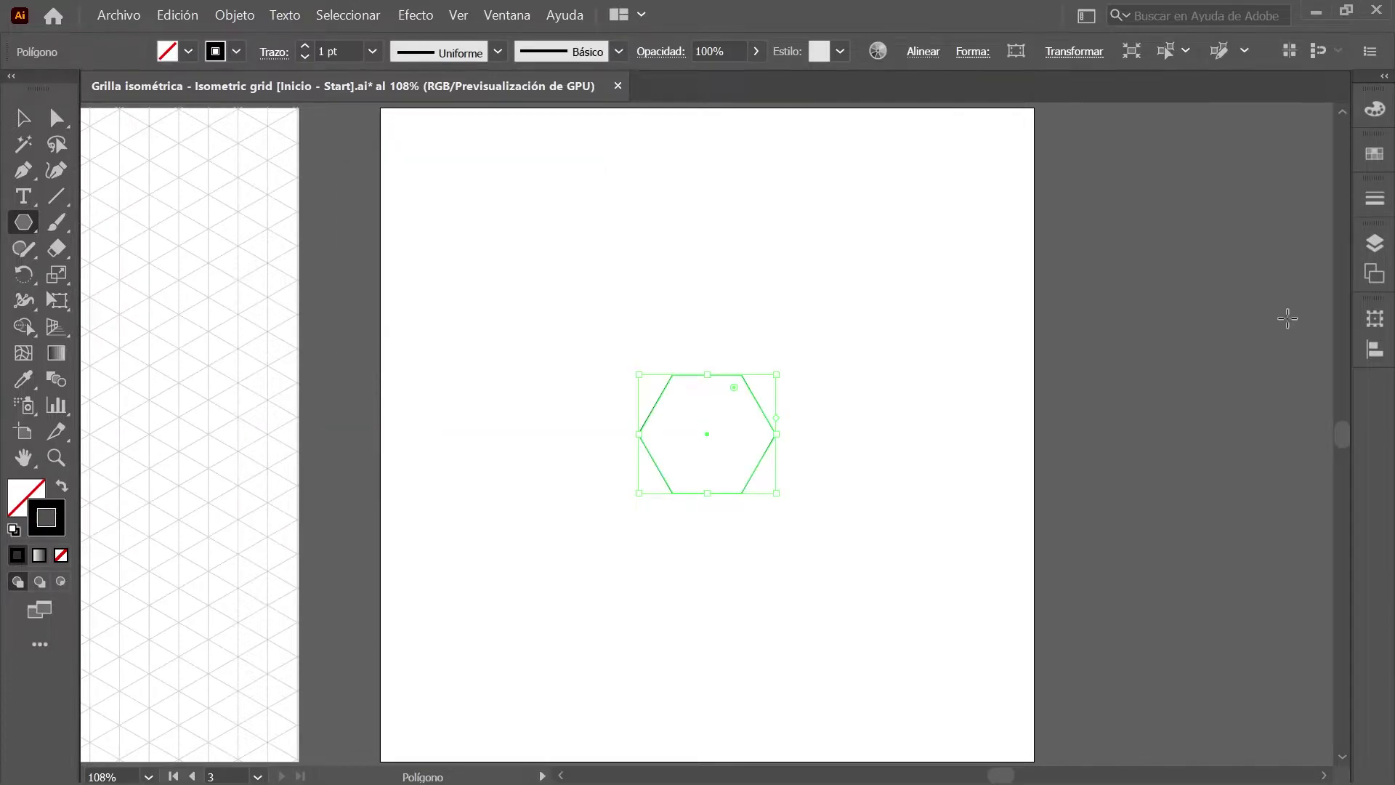
- Set the hexagon's polygon angle to 90° so that it stands on a vertex
click(1375, 318)
click(1122, 496)
text(90)
key(Return)
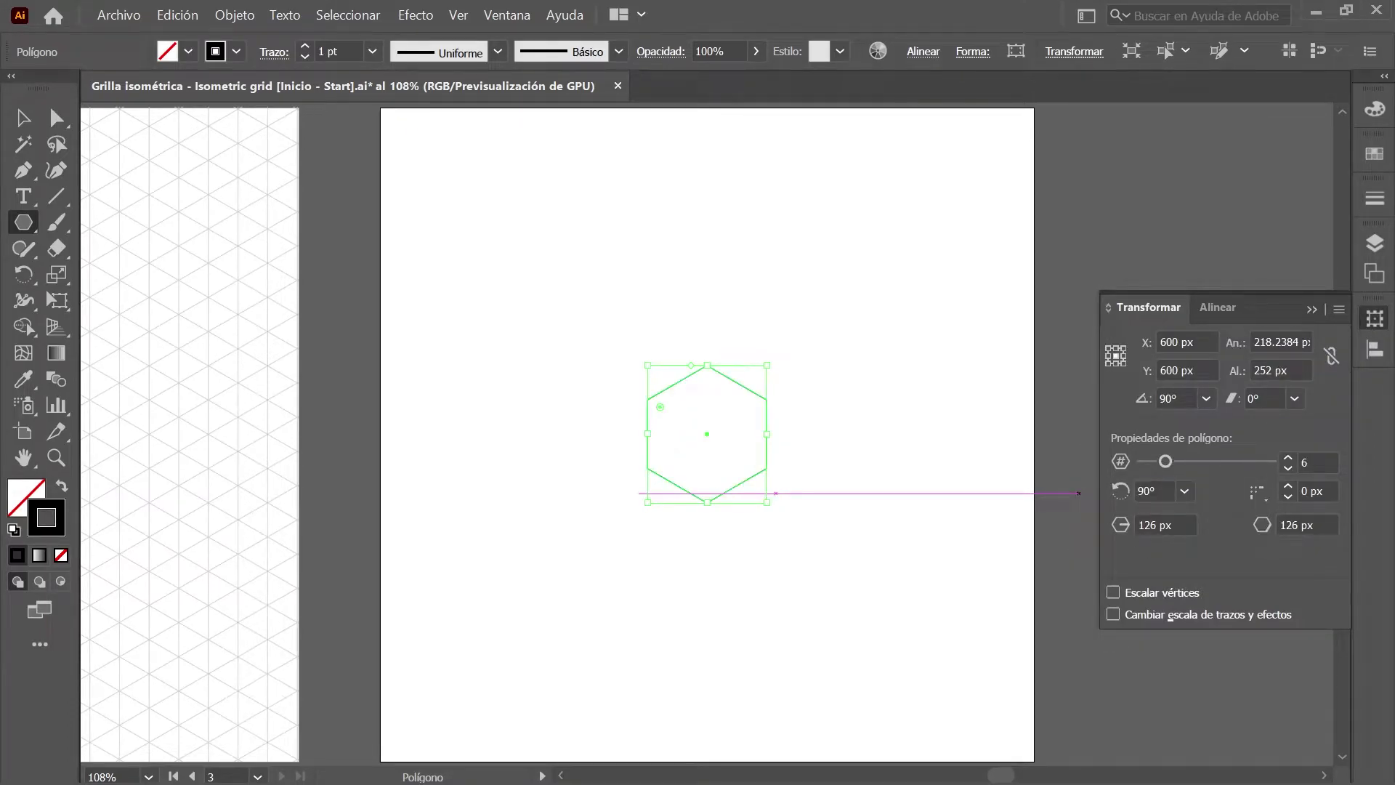
- Draw three straight lines connecting the hexagon's opposite vertices through its centre
click(59, 201)
scroll(716, 429, up, 5)
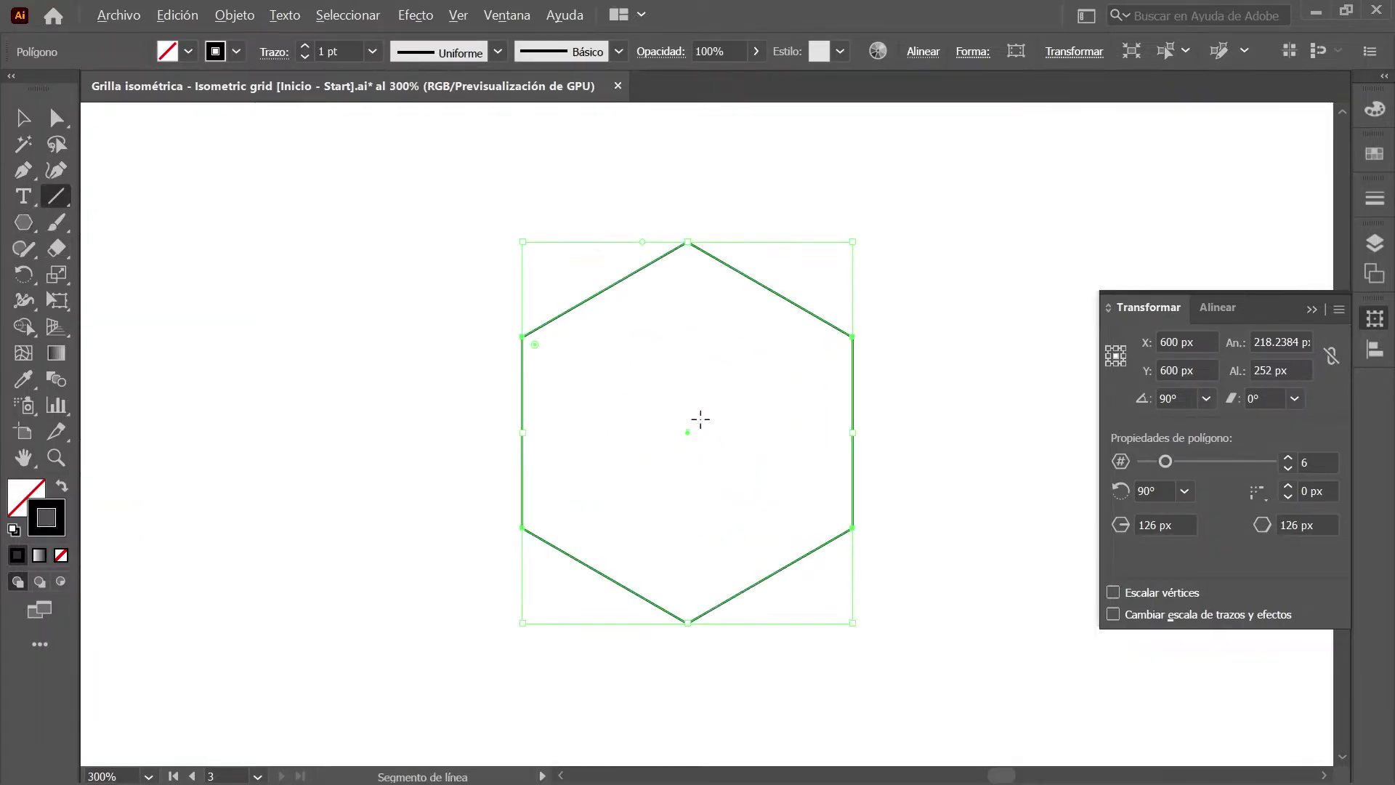
mouse_move(461, 308)
mouse_down()
mouse_move(916, 544)
mouse_move(902, 562)
mouse_up()
drag(902, 308, 461, 563)
drag(683, 181, 681, 689)
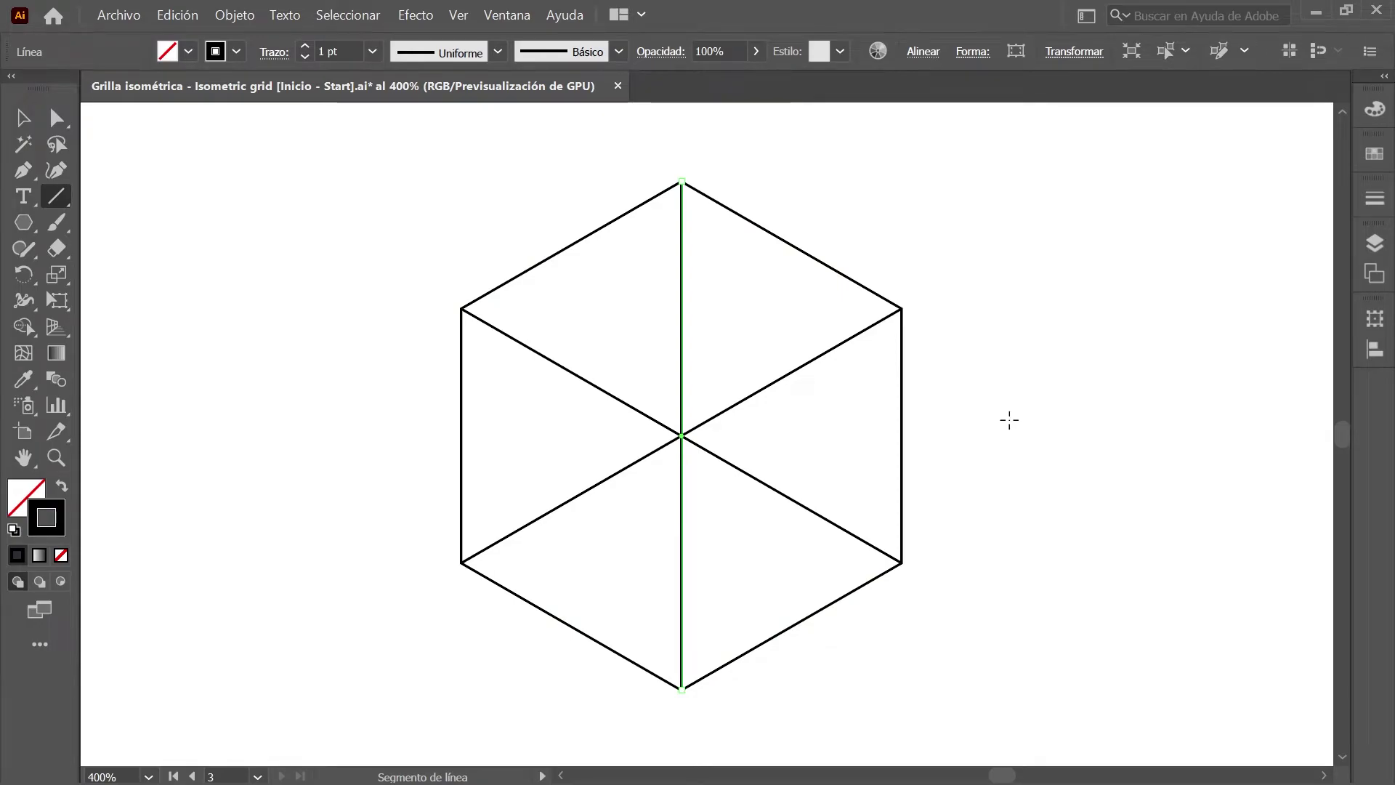
- Select the hexagon with its three diagonals and group them
click(363, 20)
click(414, 37)
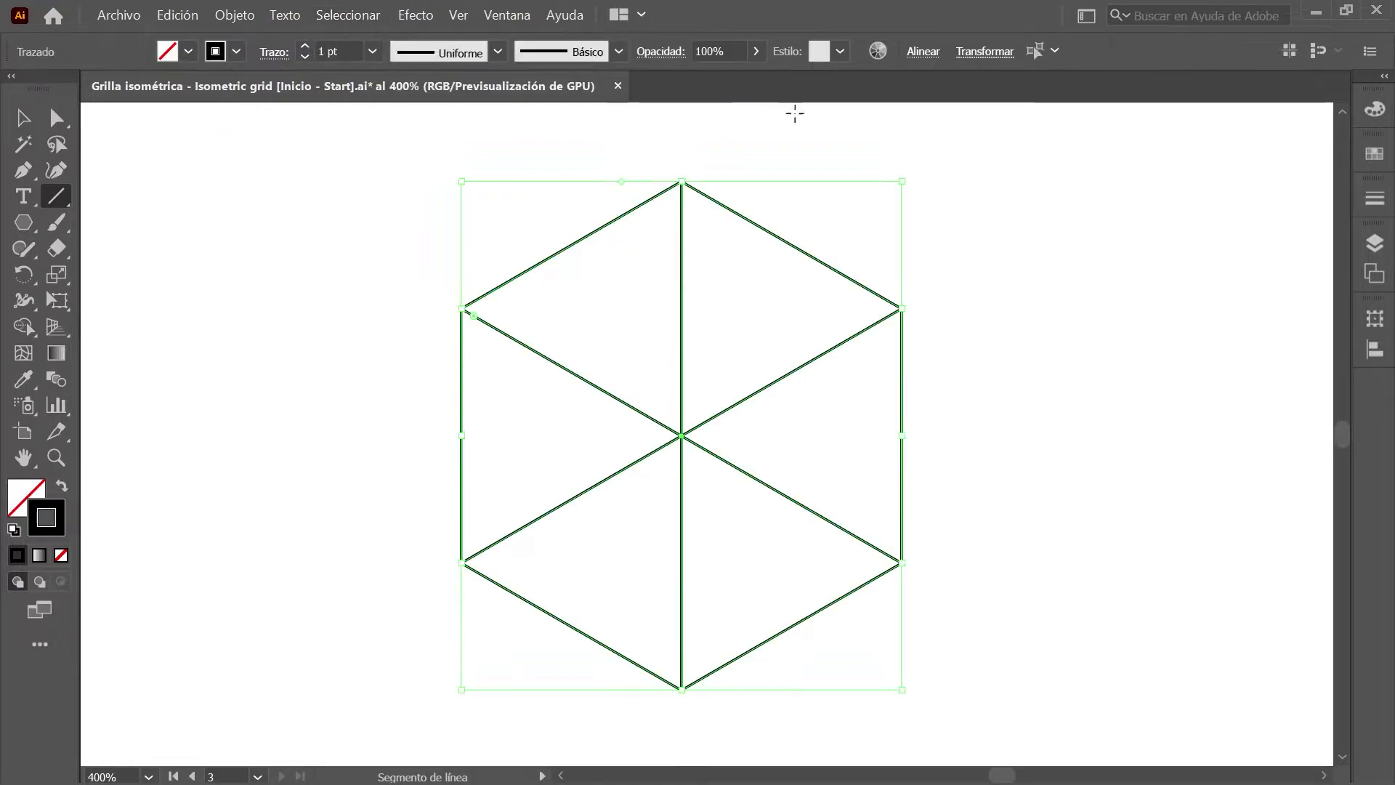
click(242, 15)
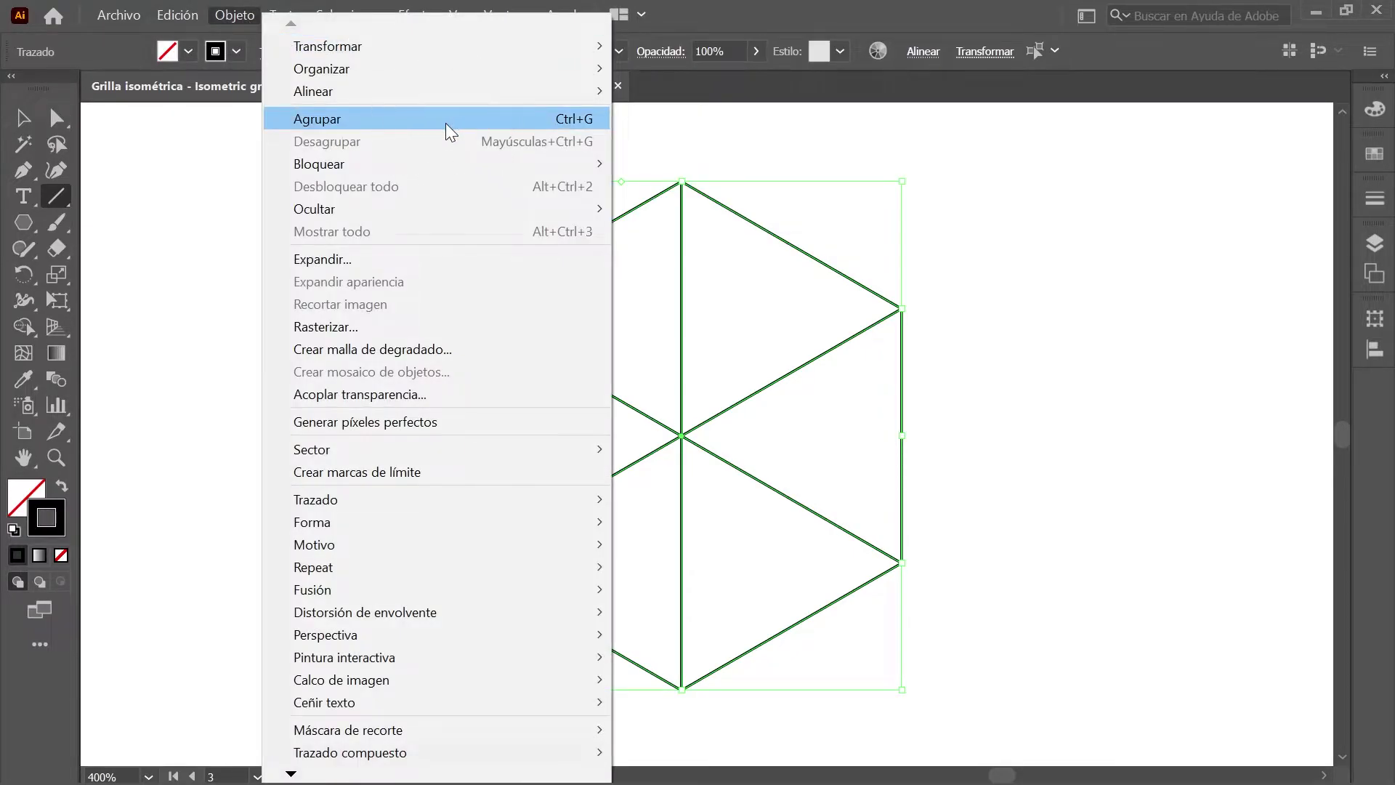
click(446, 123)
- Remove the stroke colour from the hexagon group
click(1375, 109)
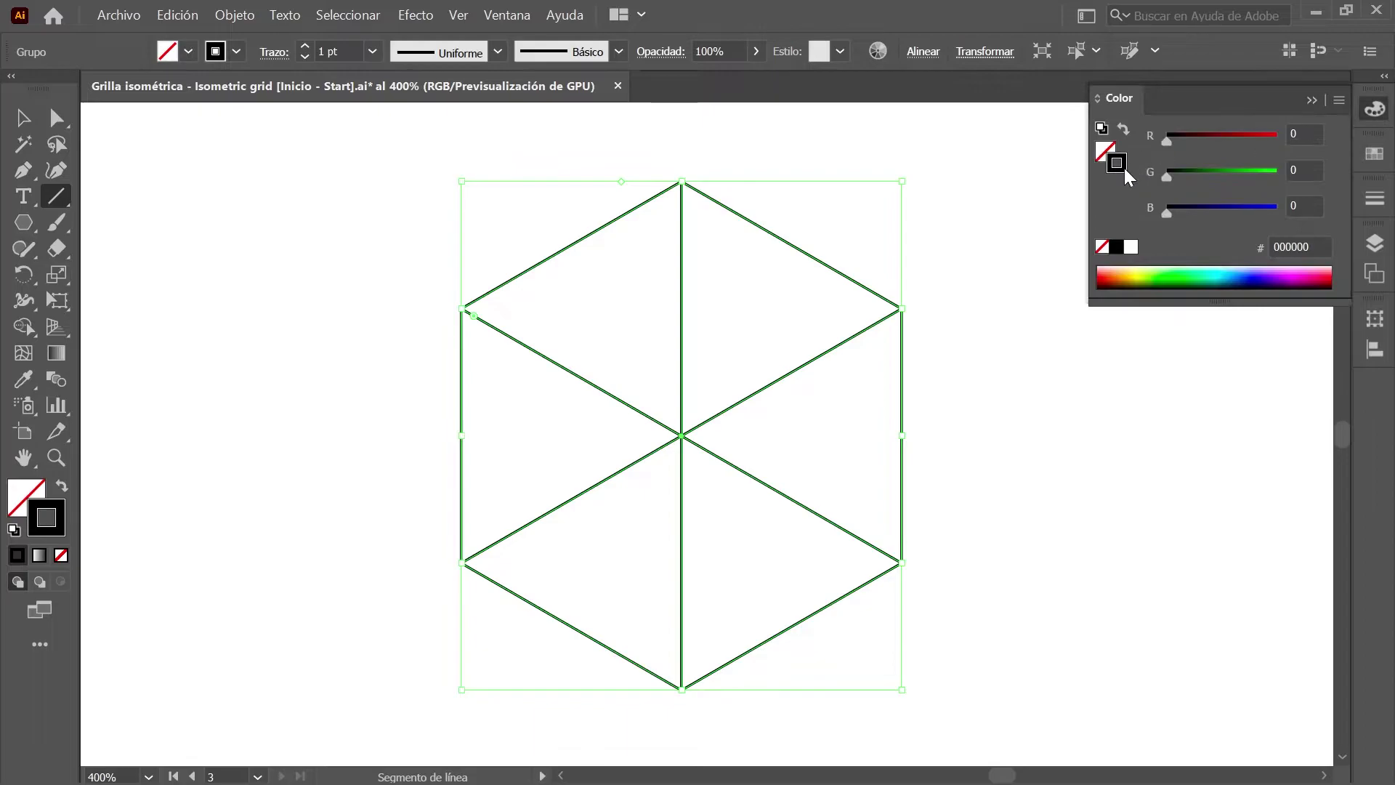
click(1112, 161)
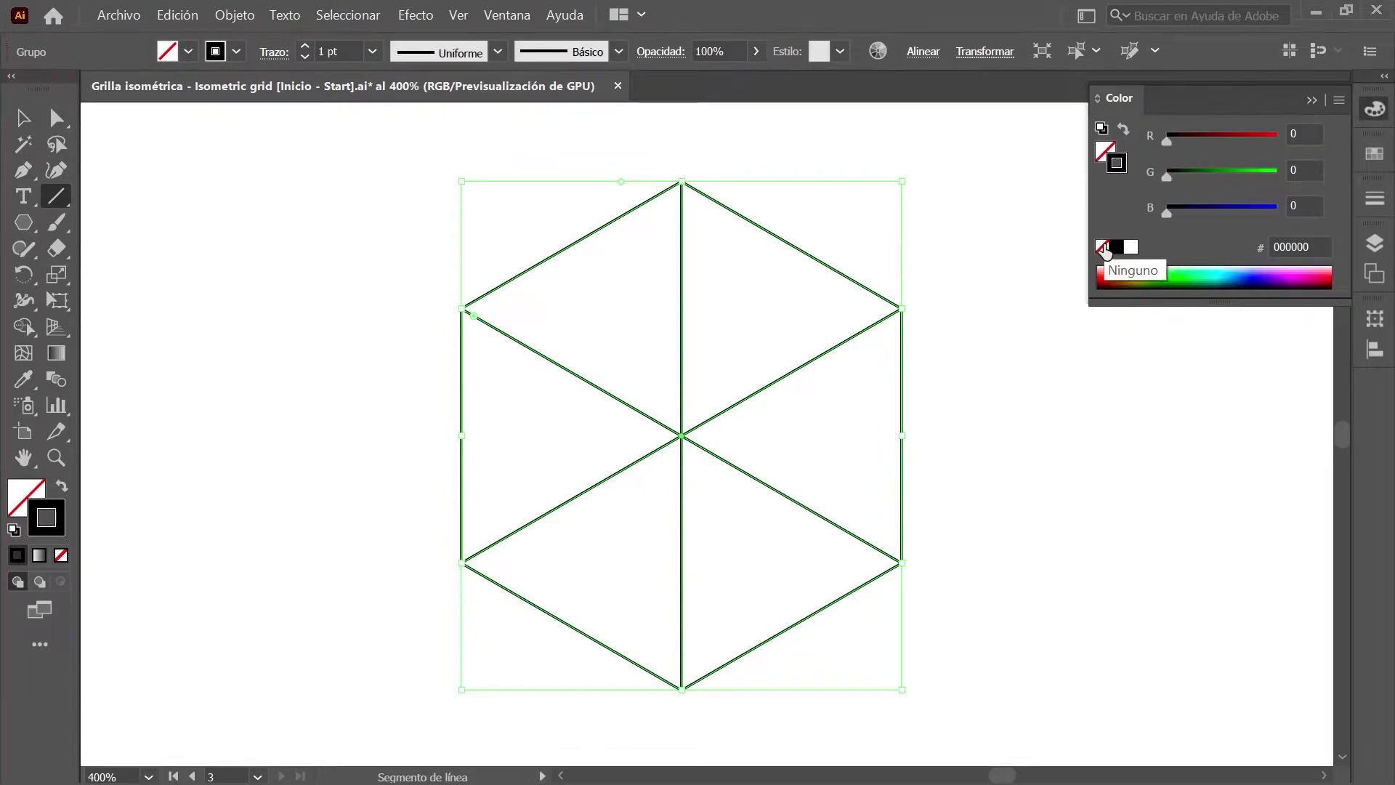
click(1104, 247)
click(1375, 109)
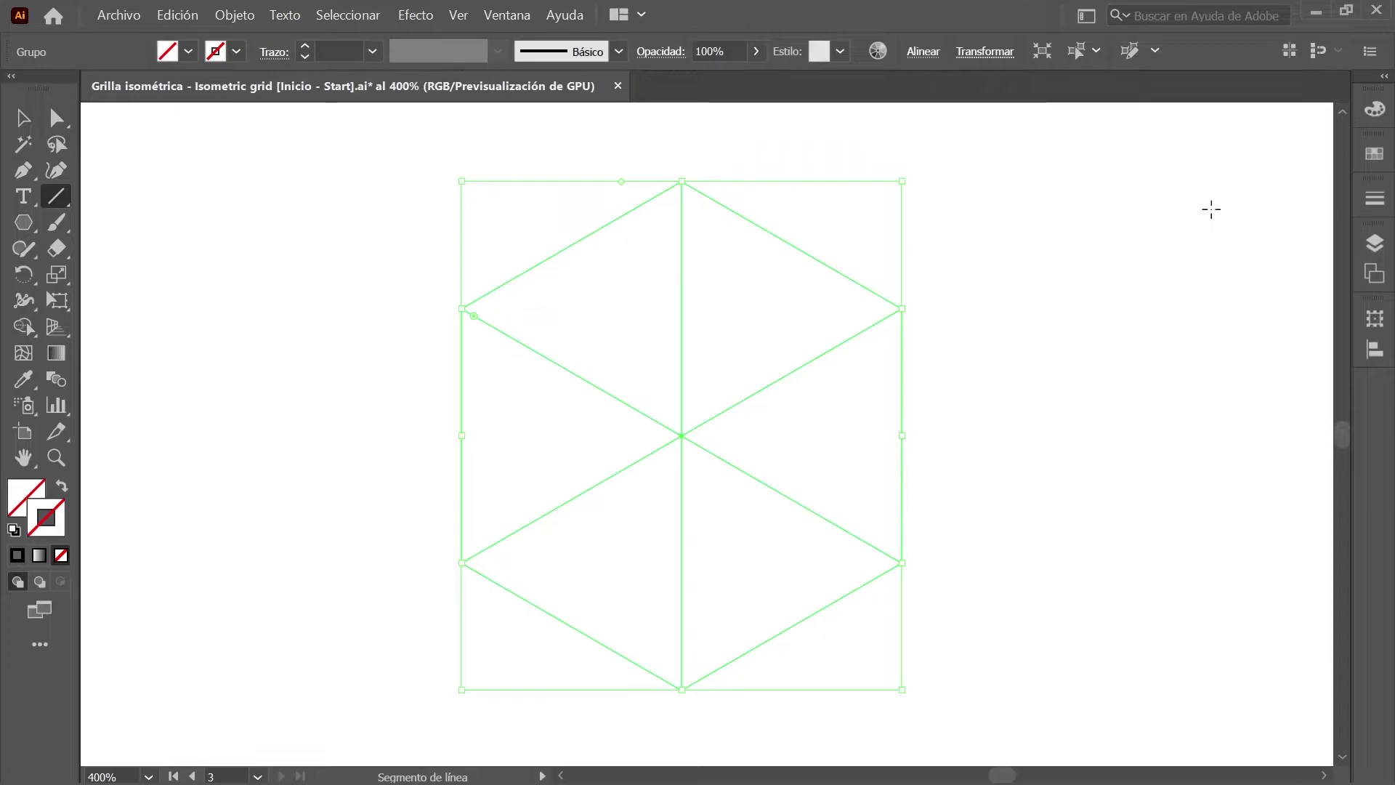
- Make a pattern from the hexagon group and name it Grilla isométrica
click(236, 15)
mouse_move(516, 544)
click(772, 546)
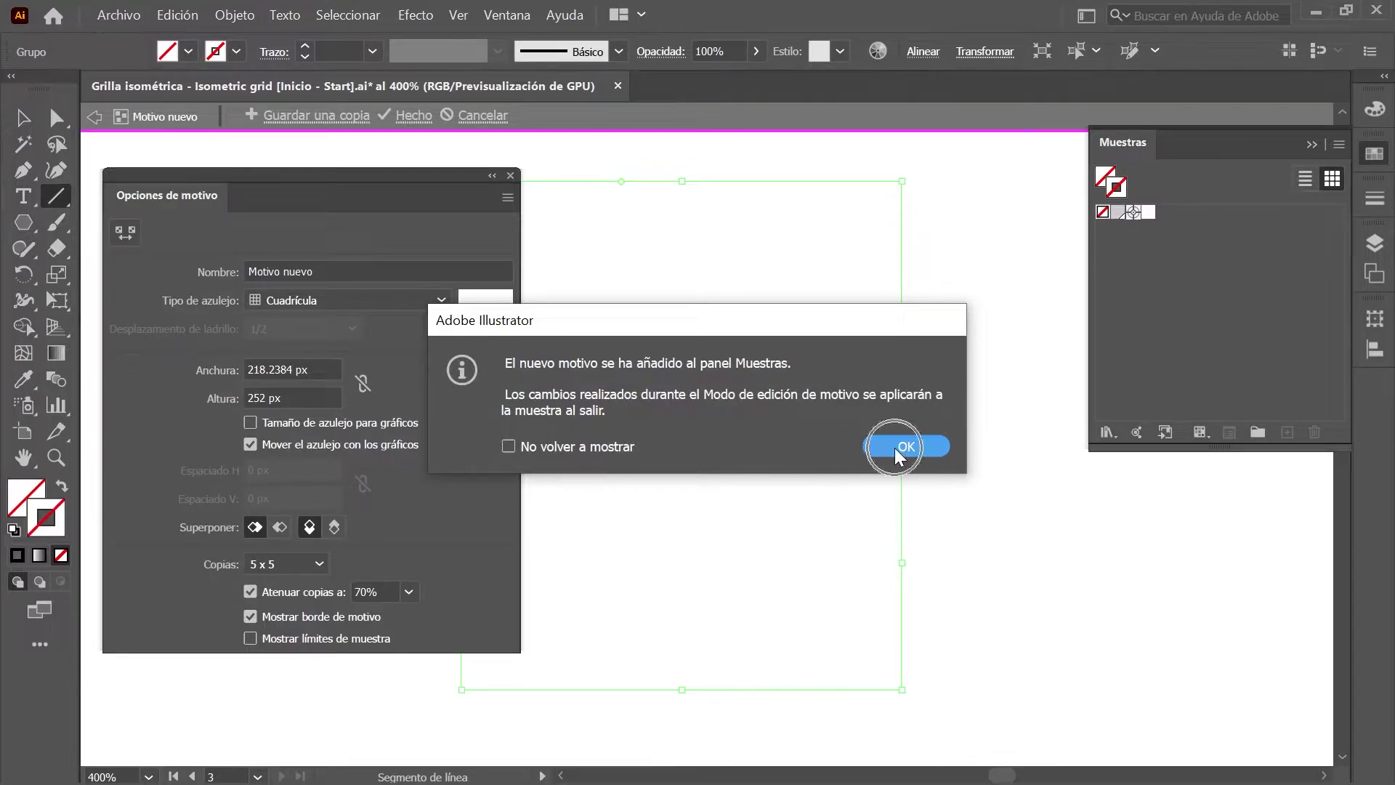
click(895, 447)
click(335, 272)
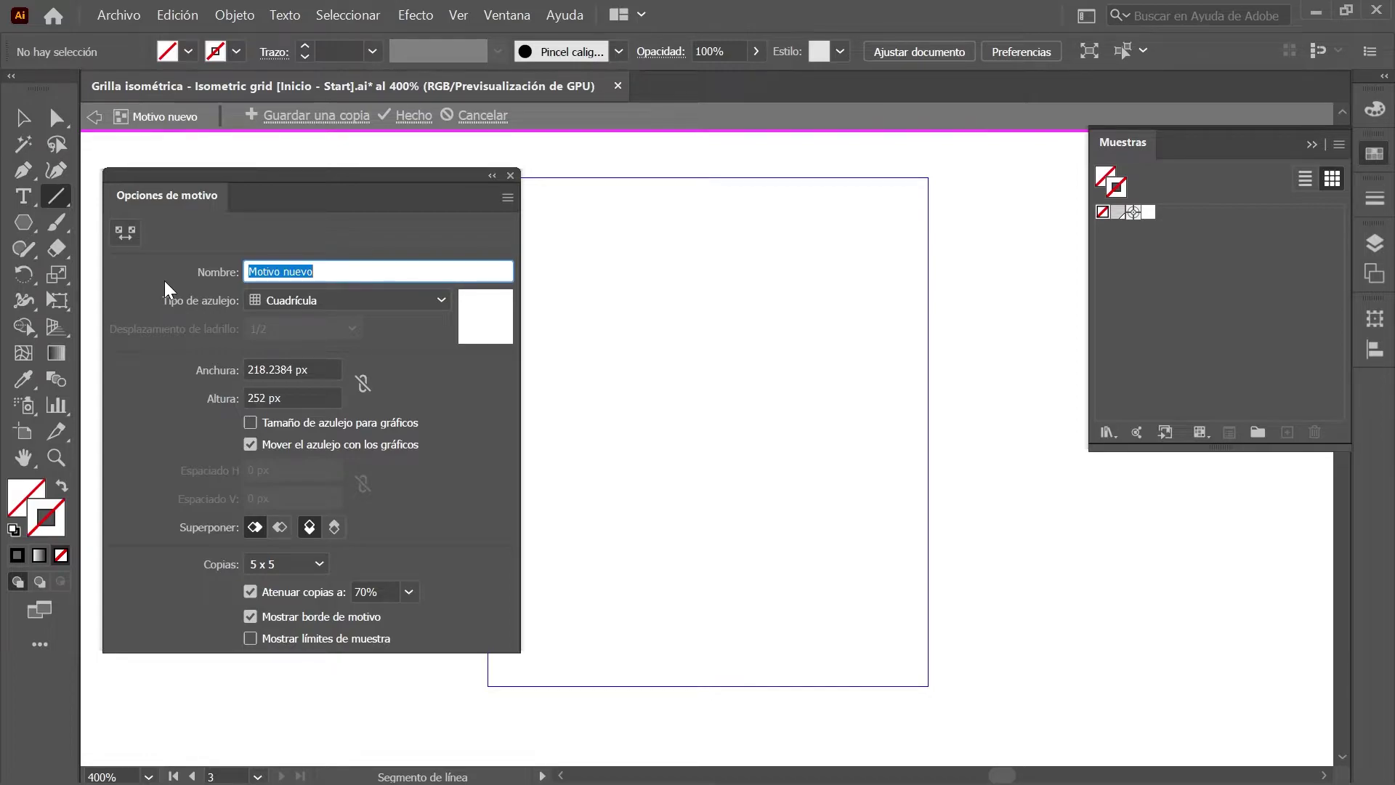
text(Grilla isométrica)
- Set the pattern's tile type to Ladrillo por columna and finish the pattern editing
click(441, 300)
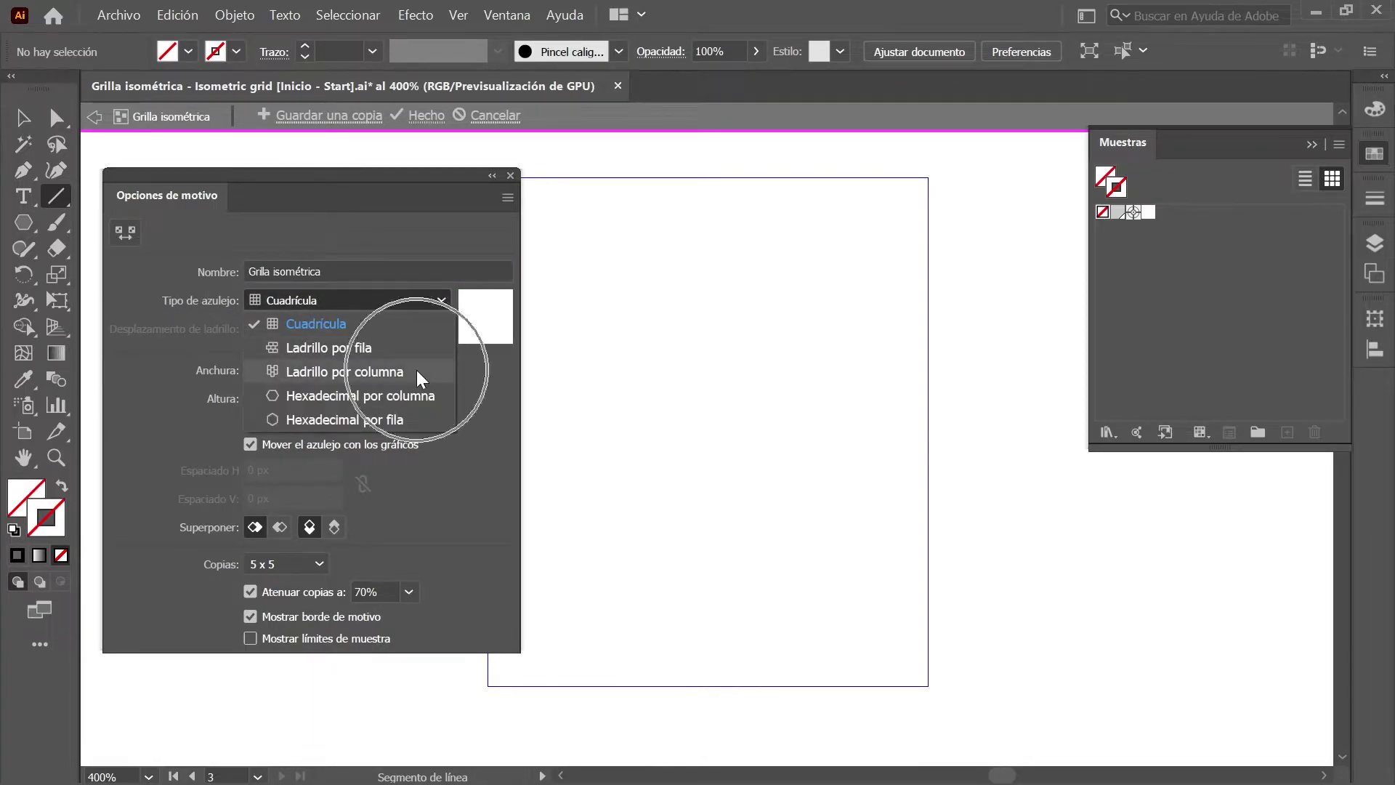
click(417, 371)
click(426, 117)
click(426, 116)
click(426, 117)
click(427, 116)
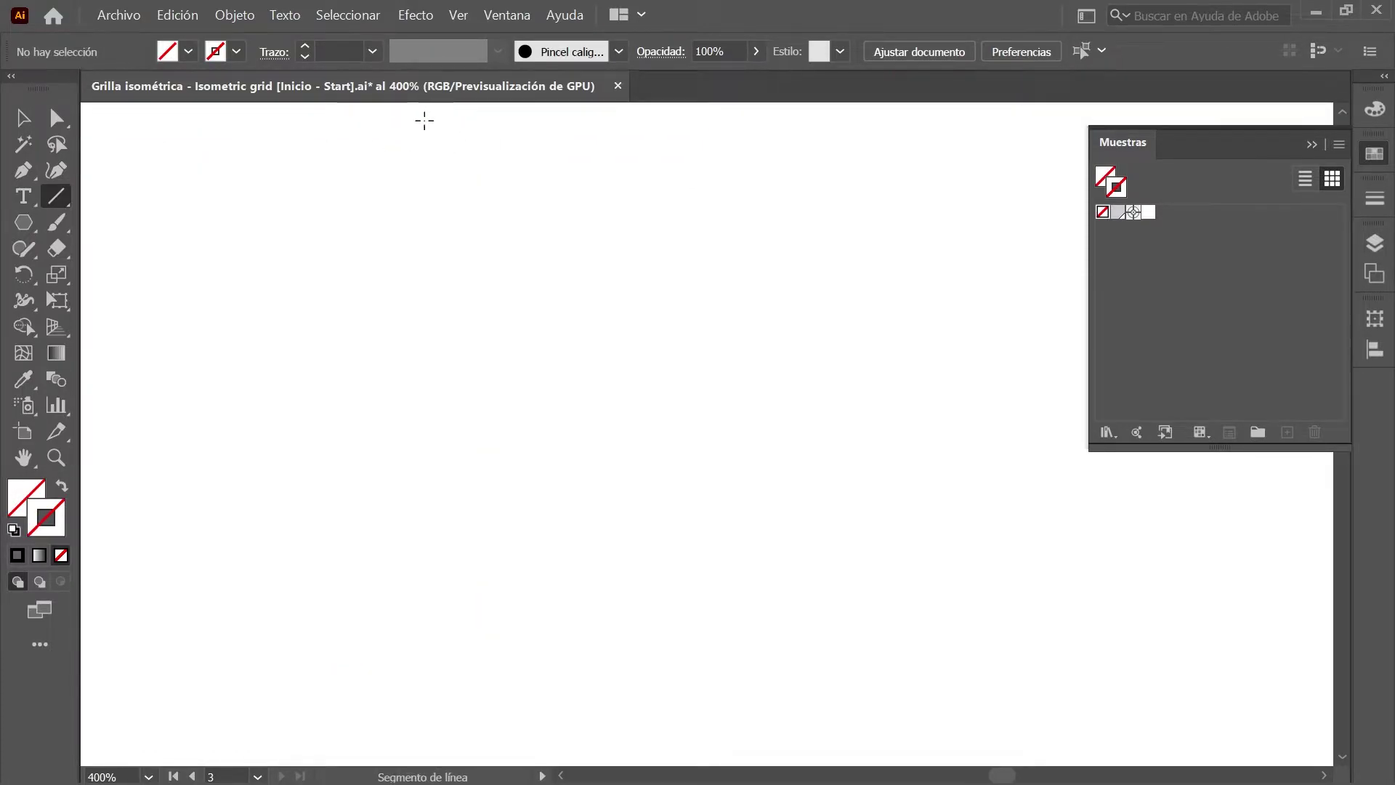
- Delete the original strokeless hexagon group from artboard 3
click(23, 117)
drag(285, 220, 910, 648)
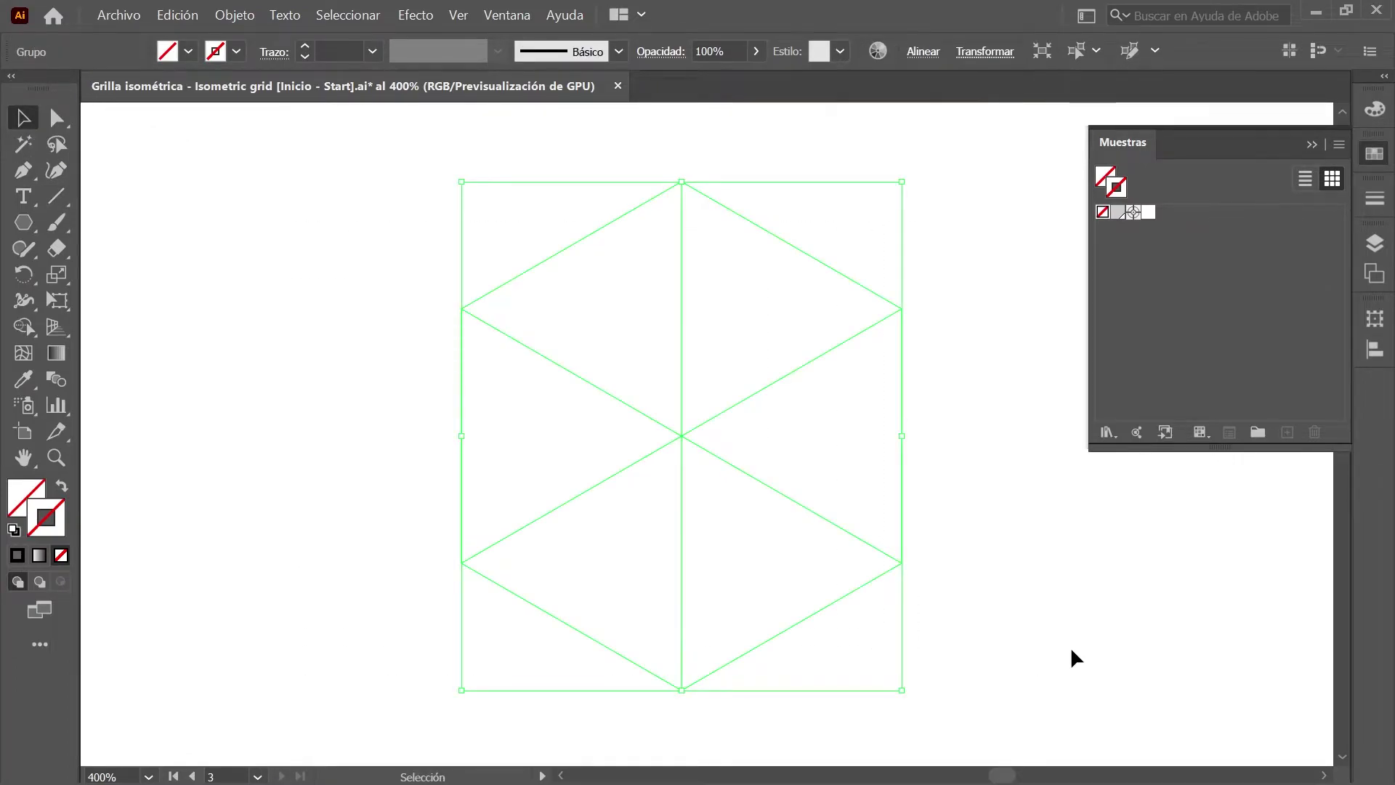
key(Delete)
key(Delete)
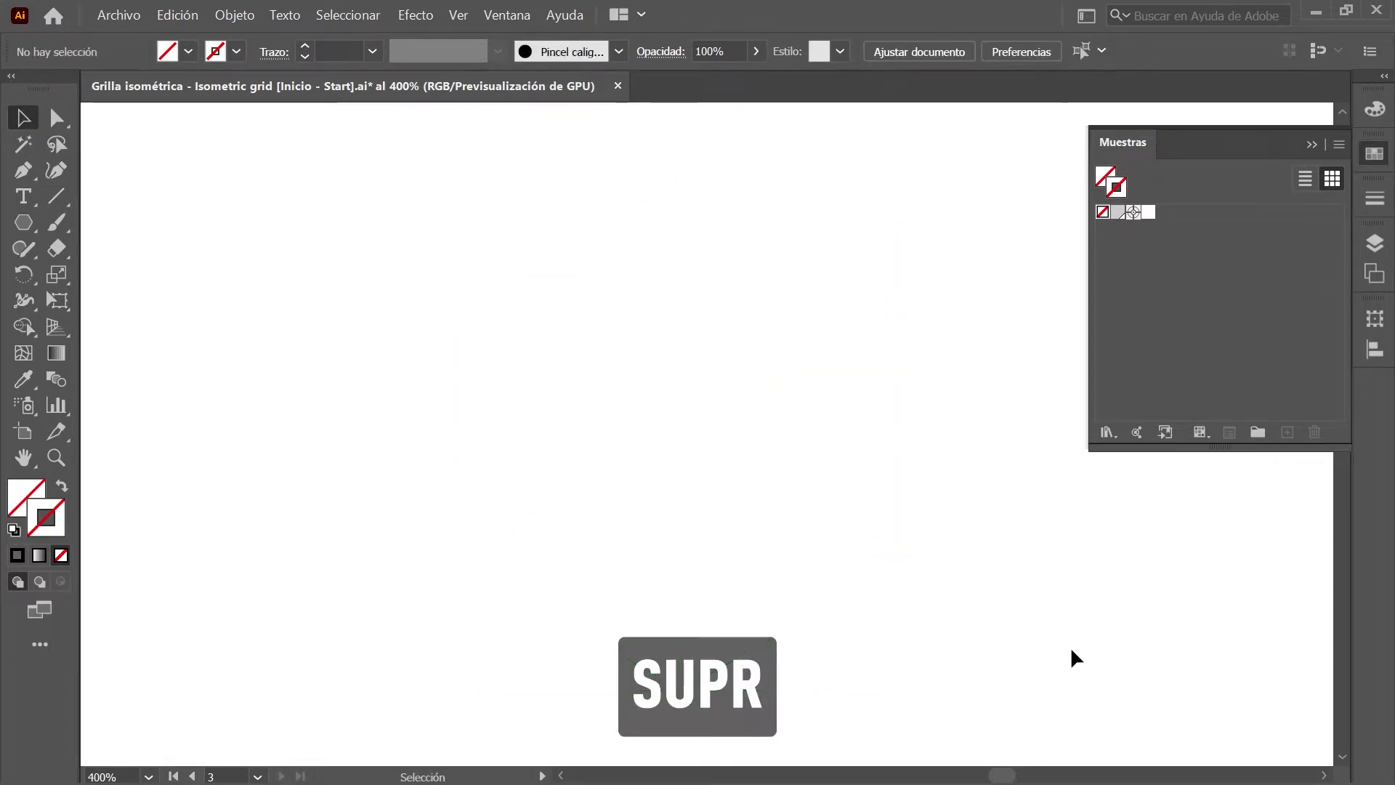
- Draw a 1200 × 1200 px rectangle centred on the middle of artboard 3
key(ctrl+0)
click(24, 222)
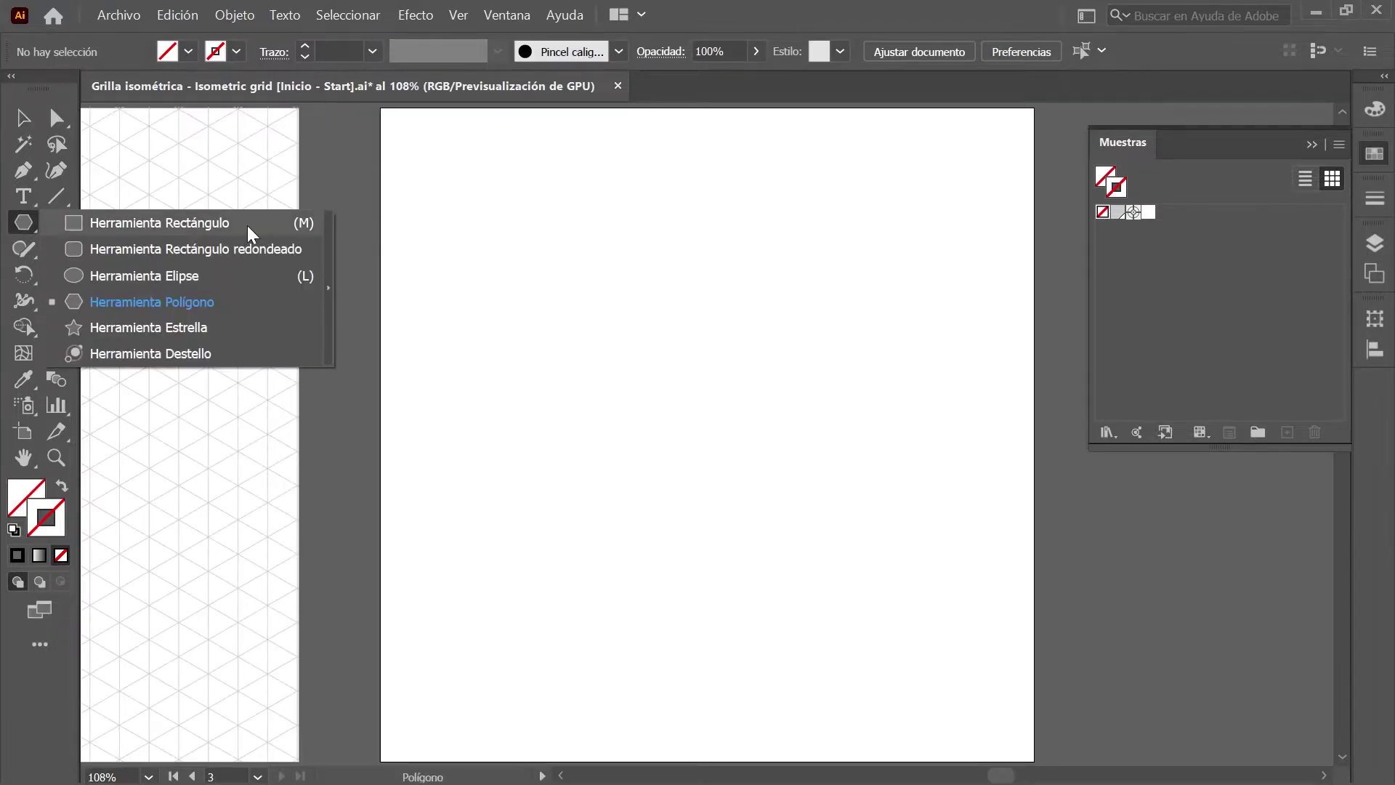
click(247, 226)
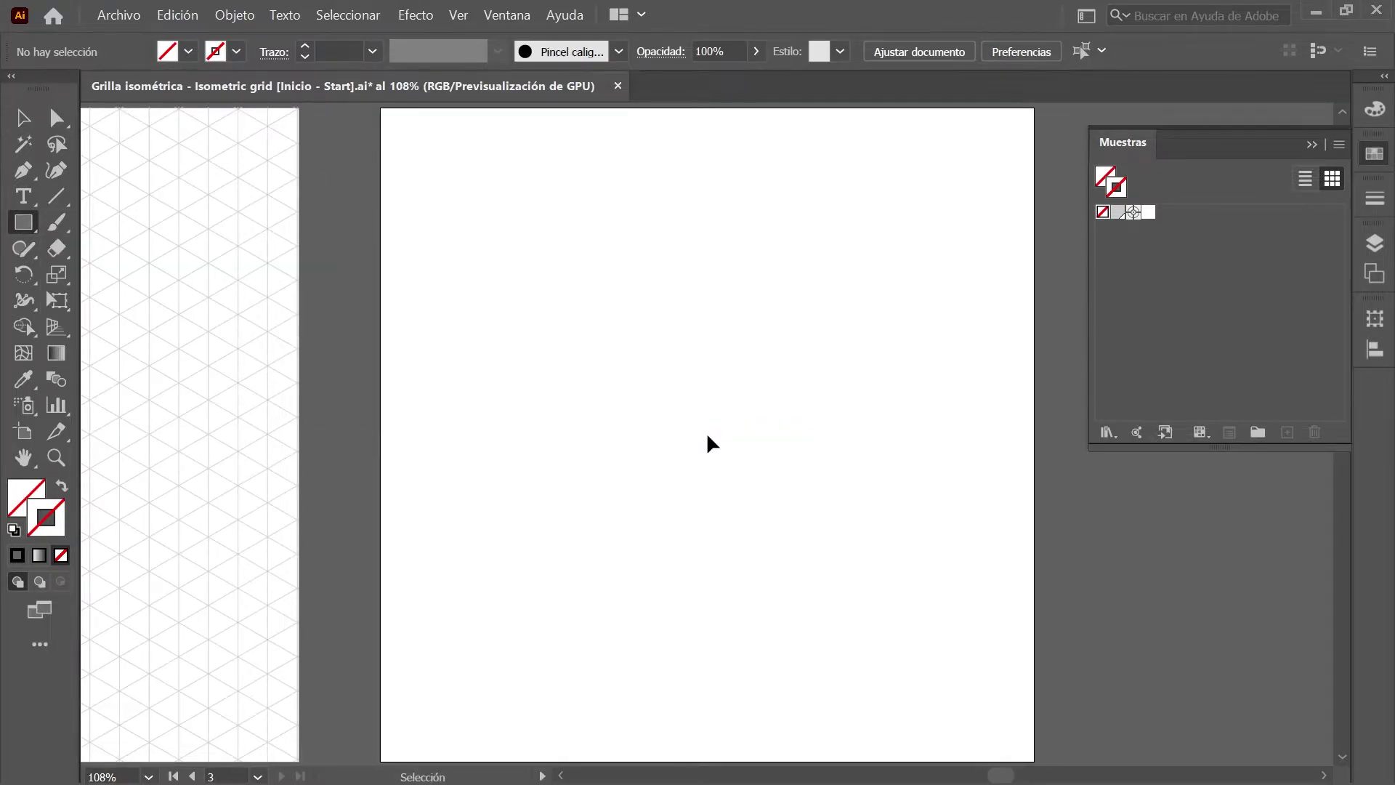
key(alt)
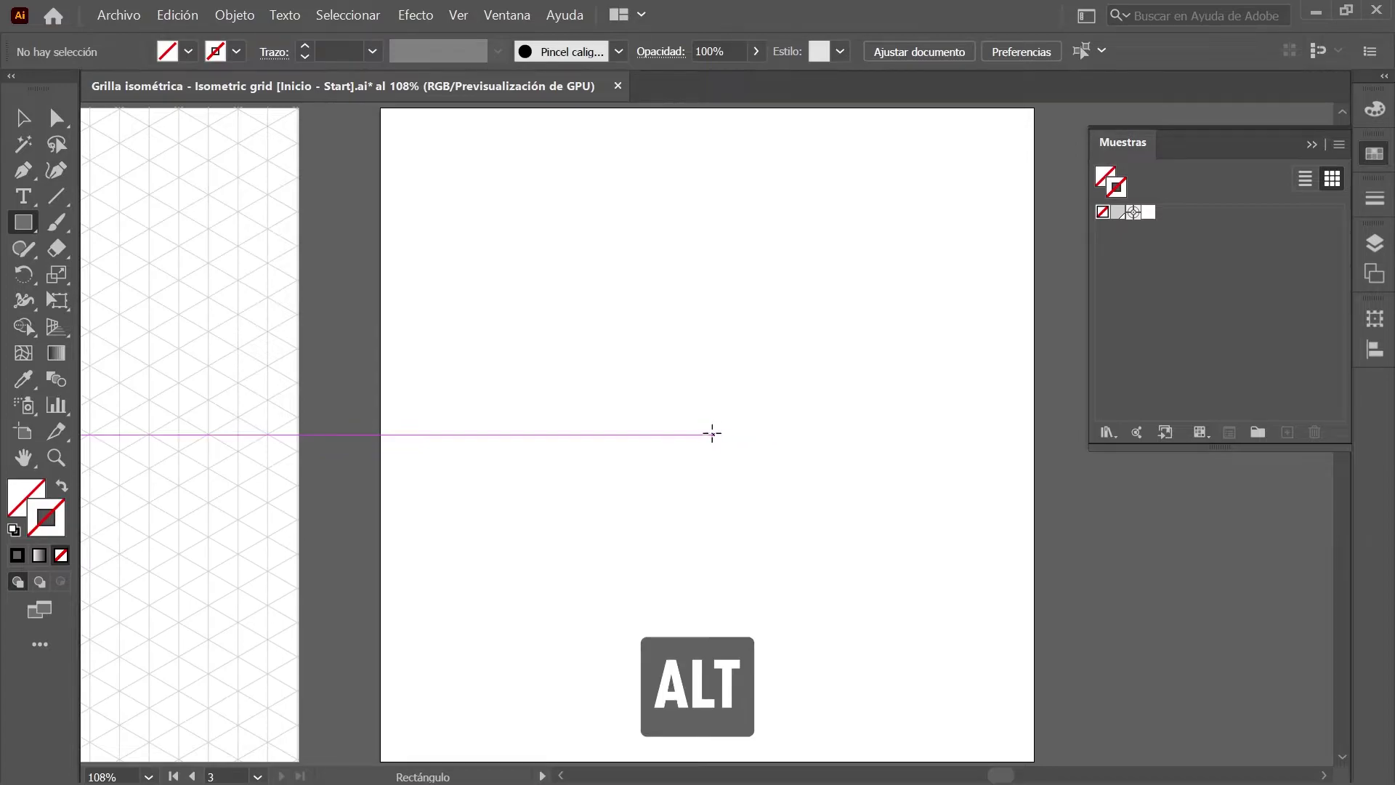
alt+click(707, 434)
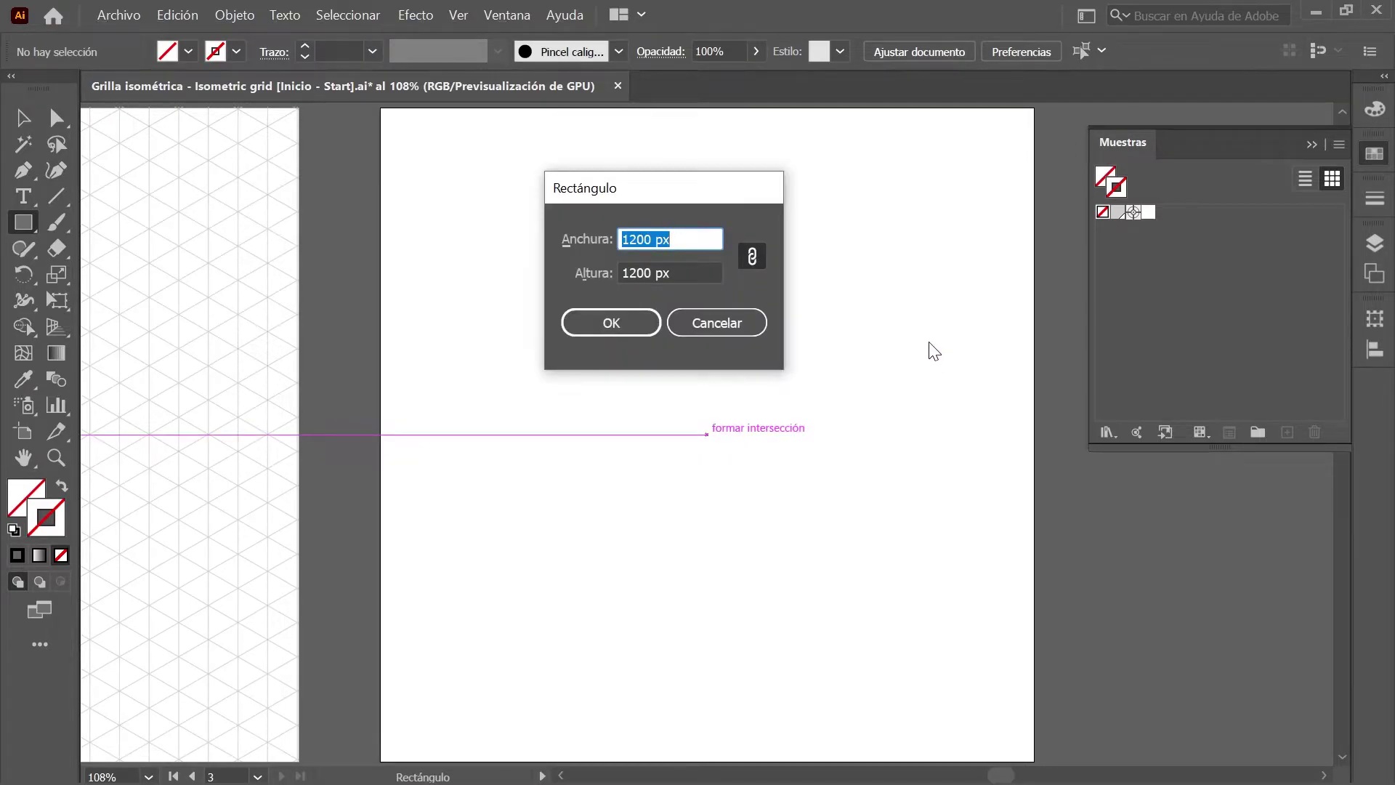
key(Return)
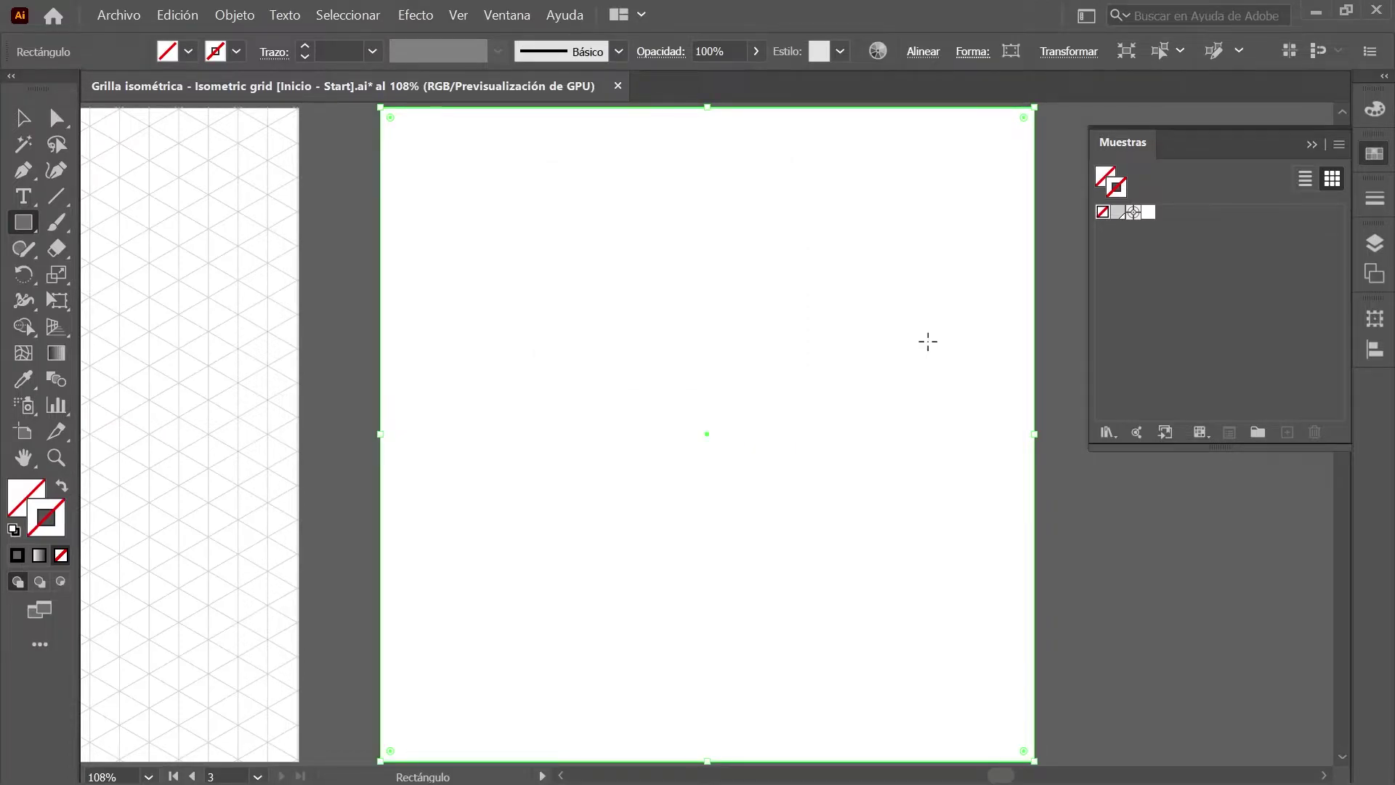
- Fill the rectangle with the Grilla isométrica pattern swatch, showing the swatches as a list
click(1306, 179)
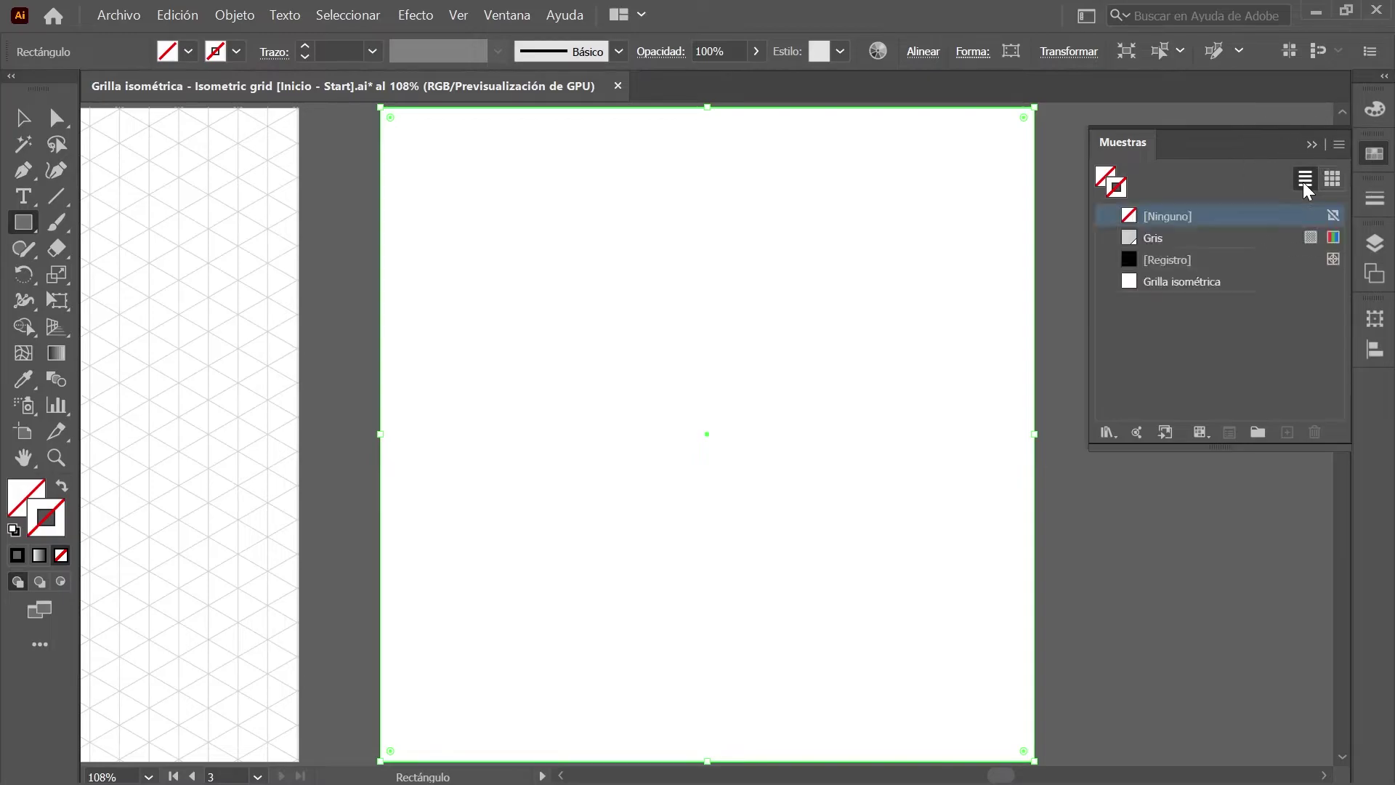
click(1108, 173)
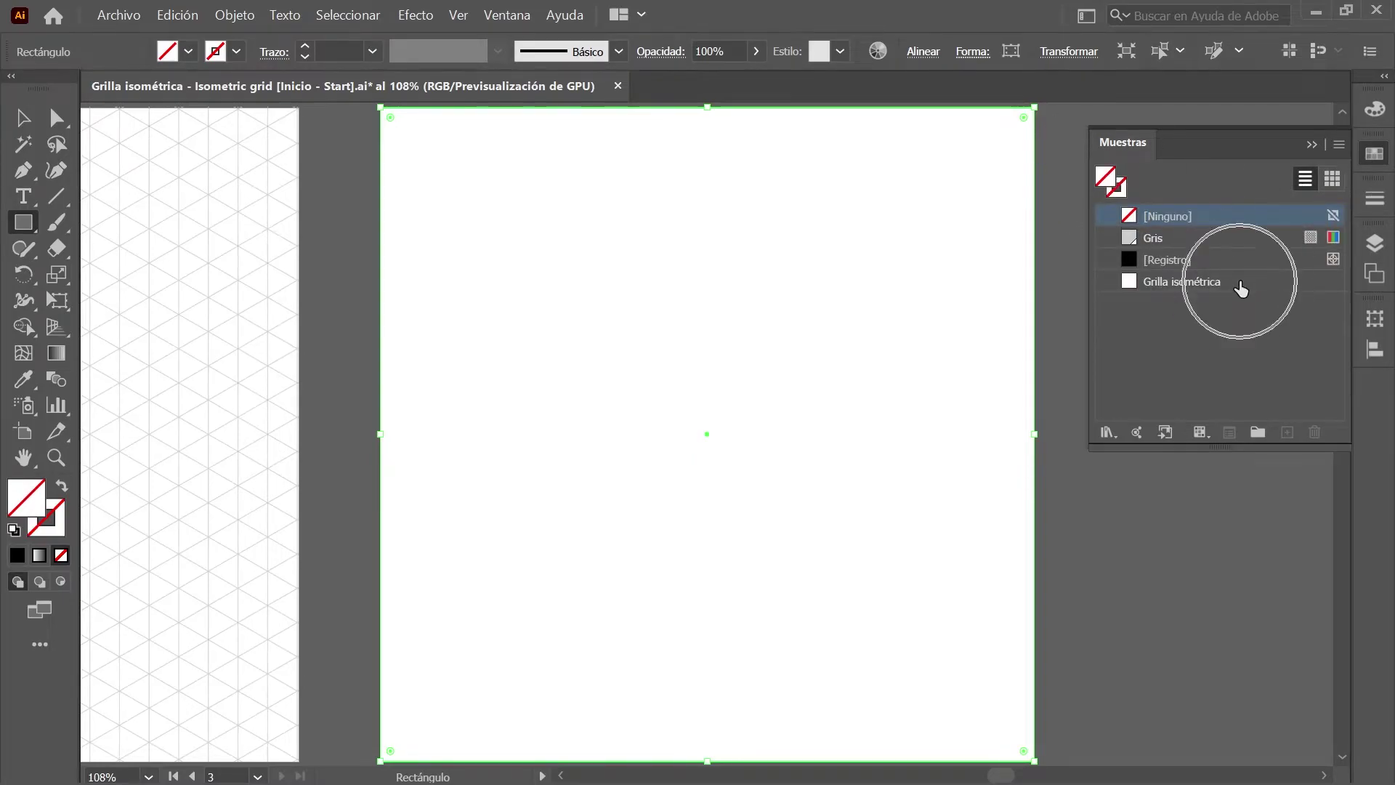
click(1240, 286)
click(1374, 154)
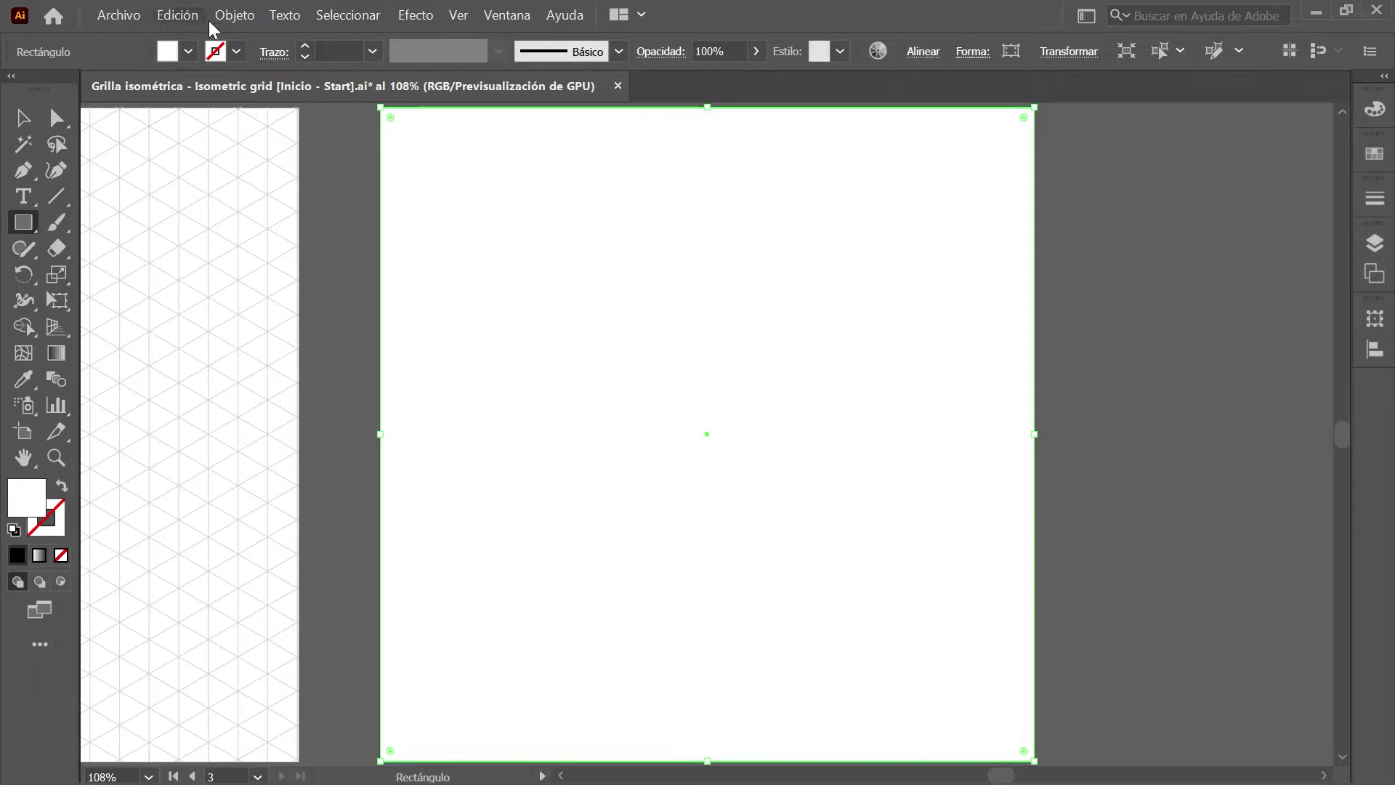
- Edit the rectangle's pattern, apply the Gris swatch to the stroke of all its paths, and finish the pattern editing
click(244, 14)
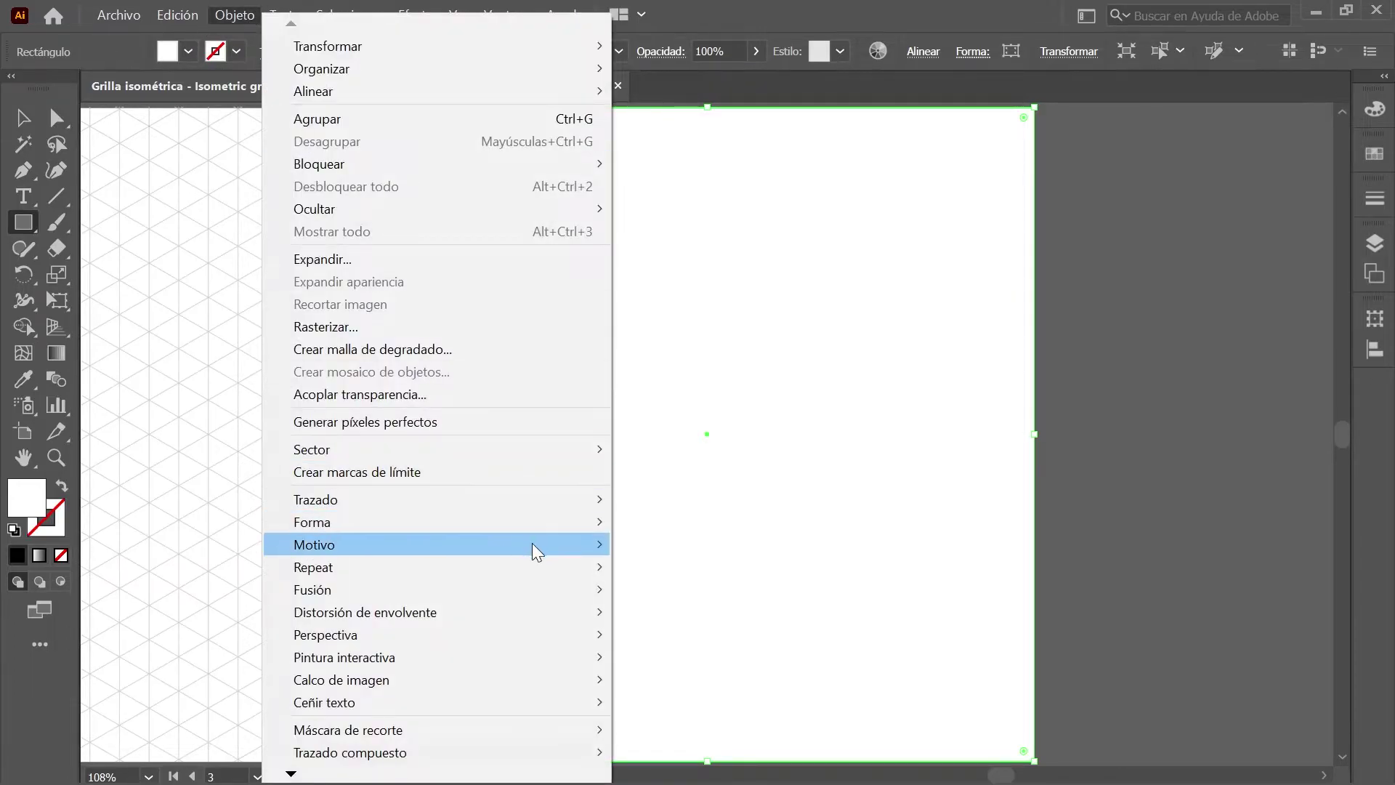
mouse_move(532, 545)
click(784, 574)
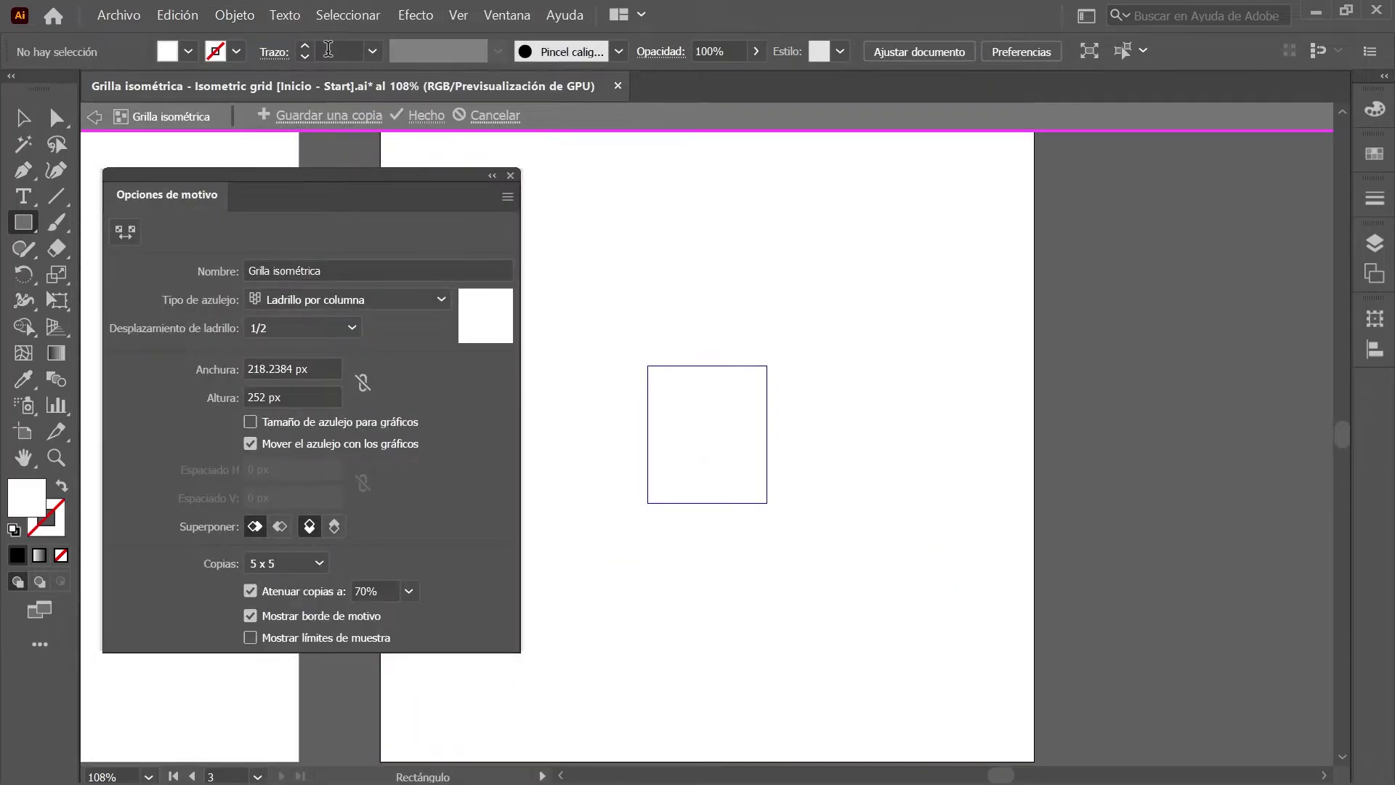
click(348, 16)
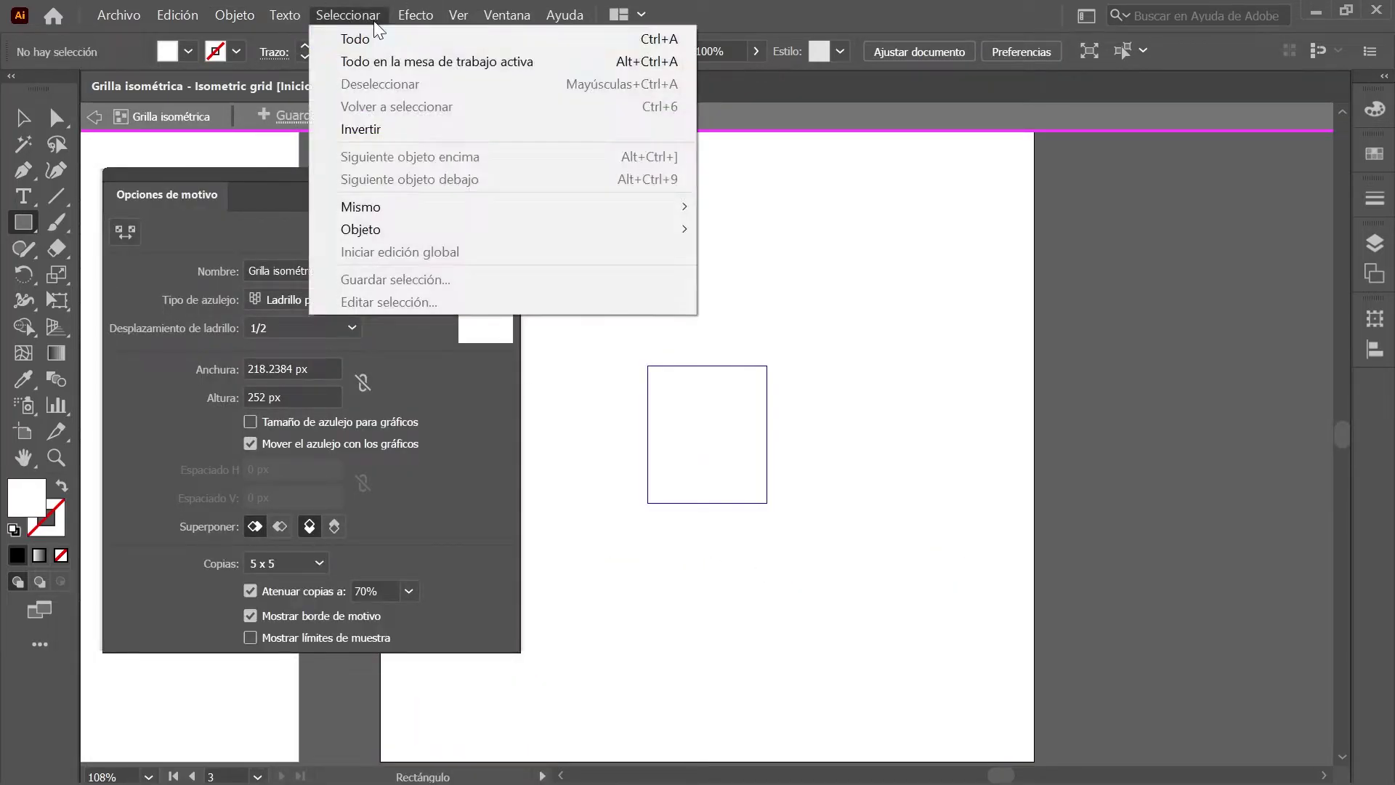
click(375, 37)
click(1375, 154)
click(1123, 191)
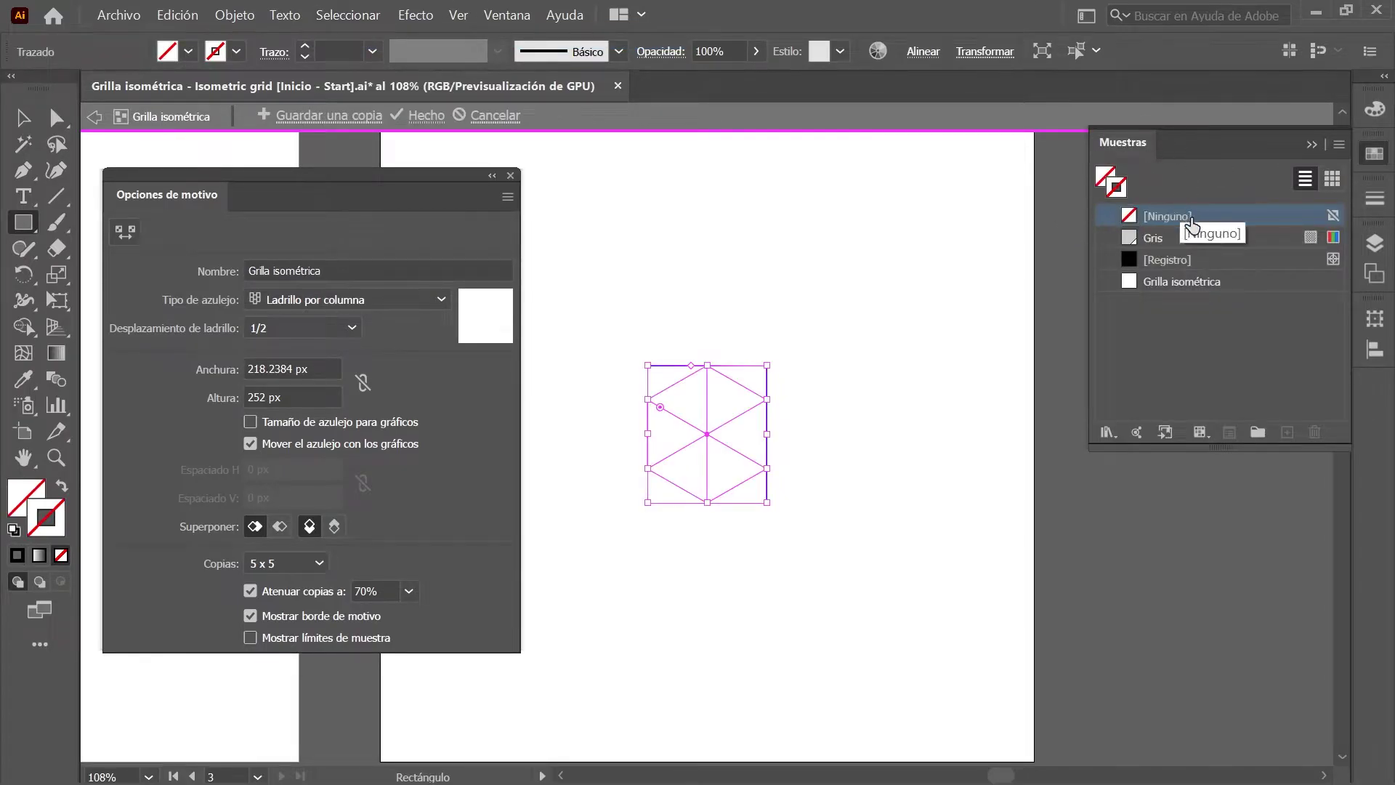
click(1149, 238)
key(ctrl)
key(ctrl)
key(ctrl)
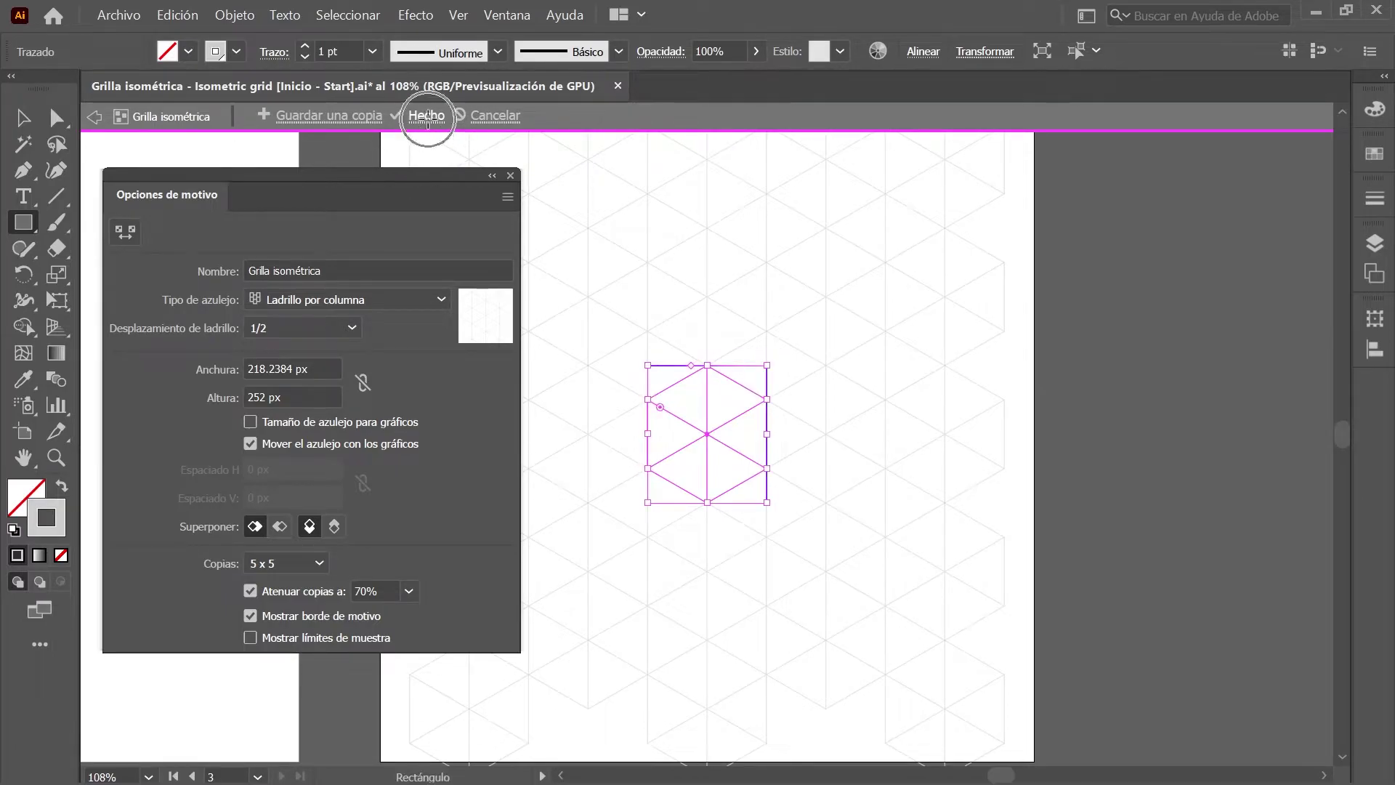
click(430, 116)
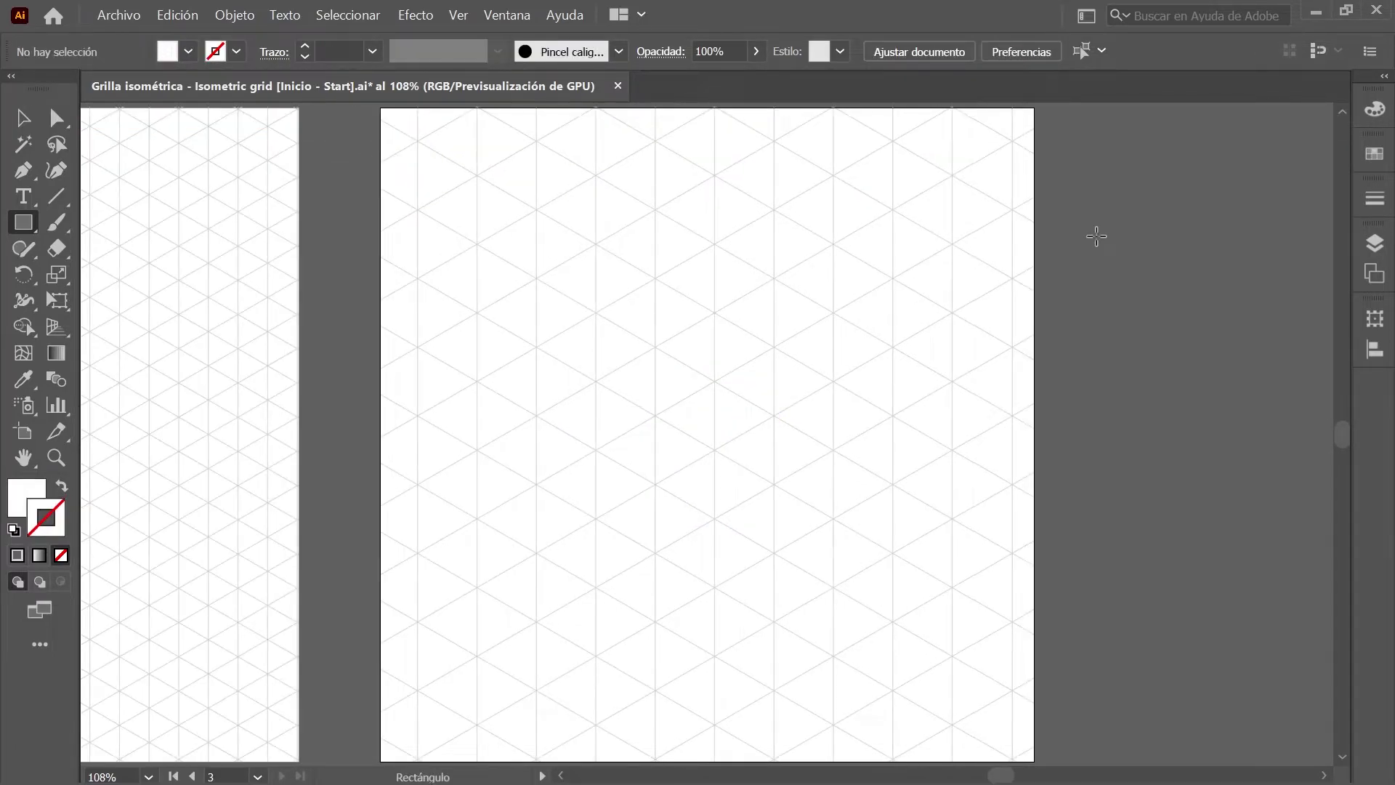
- Start scaling the pattern-filled rectangle on artboard 3 with the preview on, transforming only its patterns and not the object
click(22, 117)
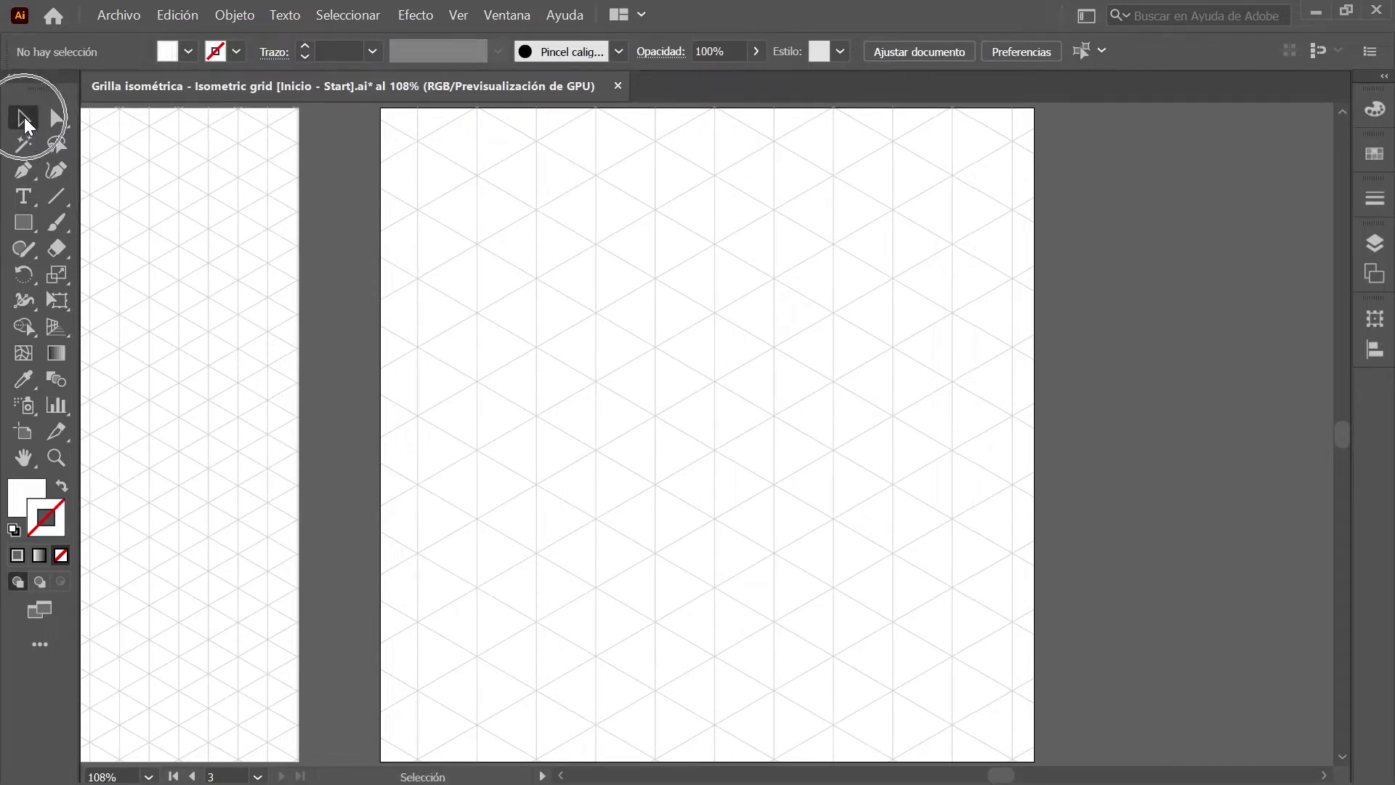
key(ctrl+a)
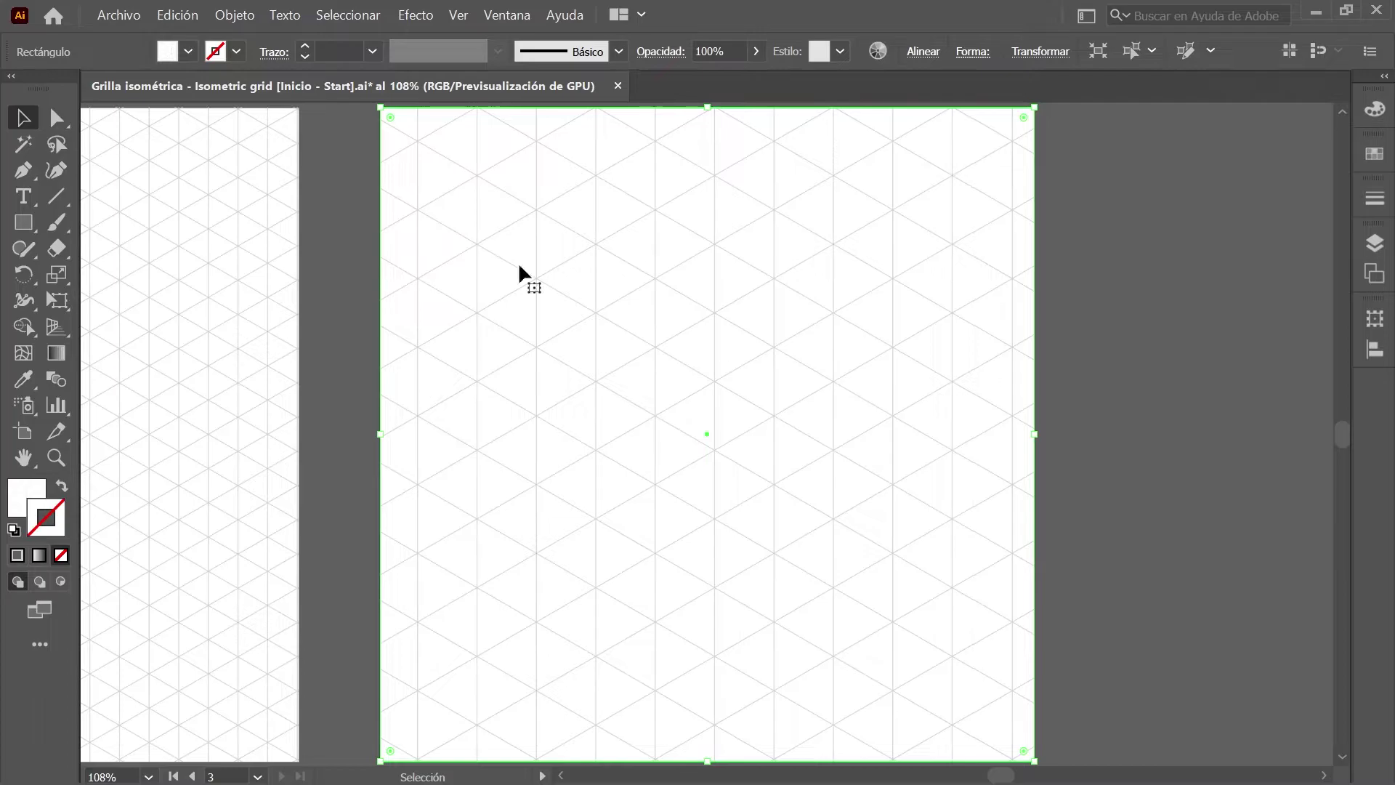
click(236, 15)
click(482, 47)
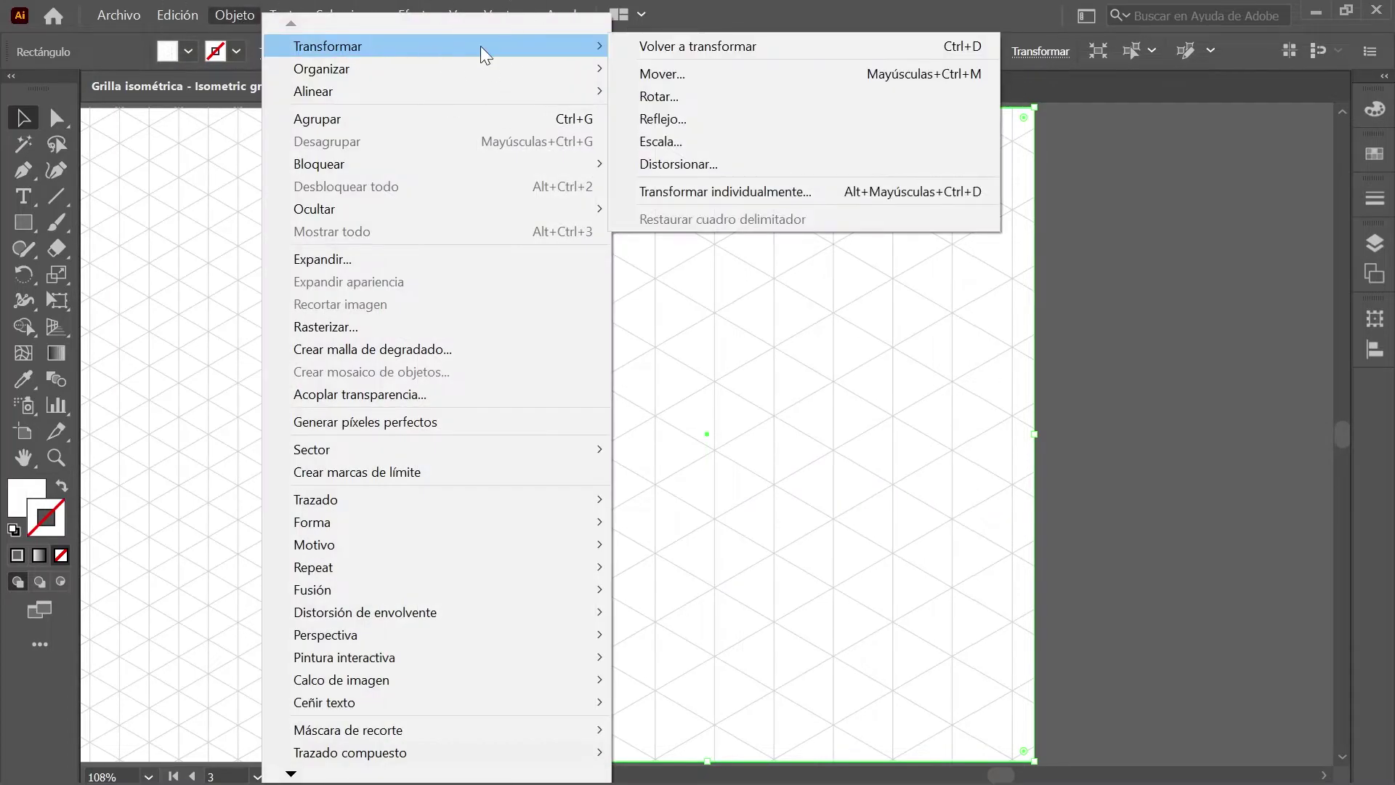
click(752, 141)
drag(288, 116, 281, 114)
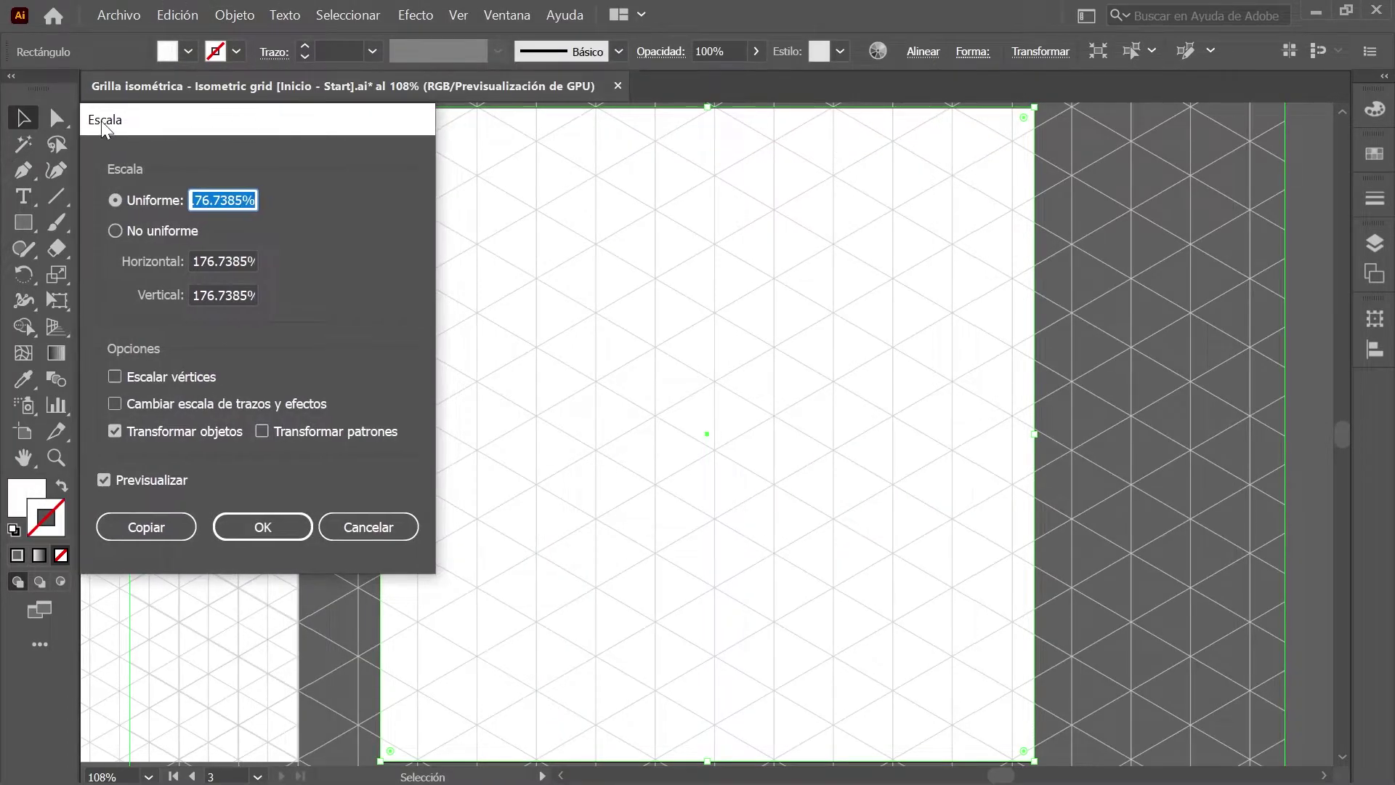
click(261, 431)
click(115, 430)
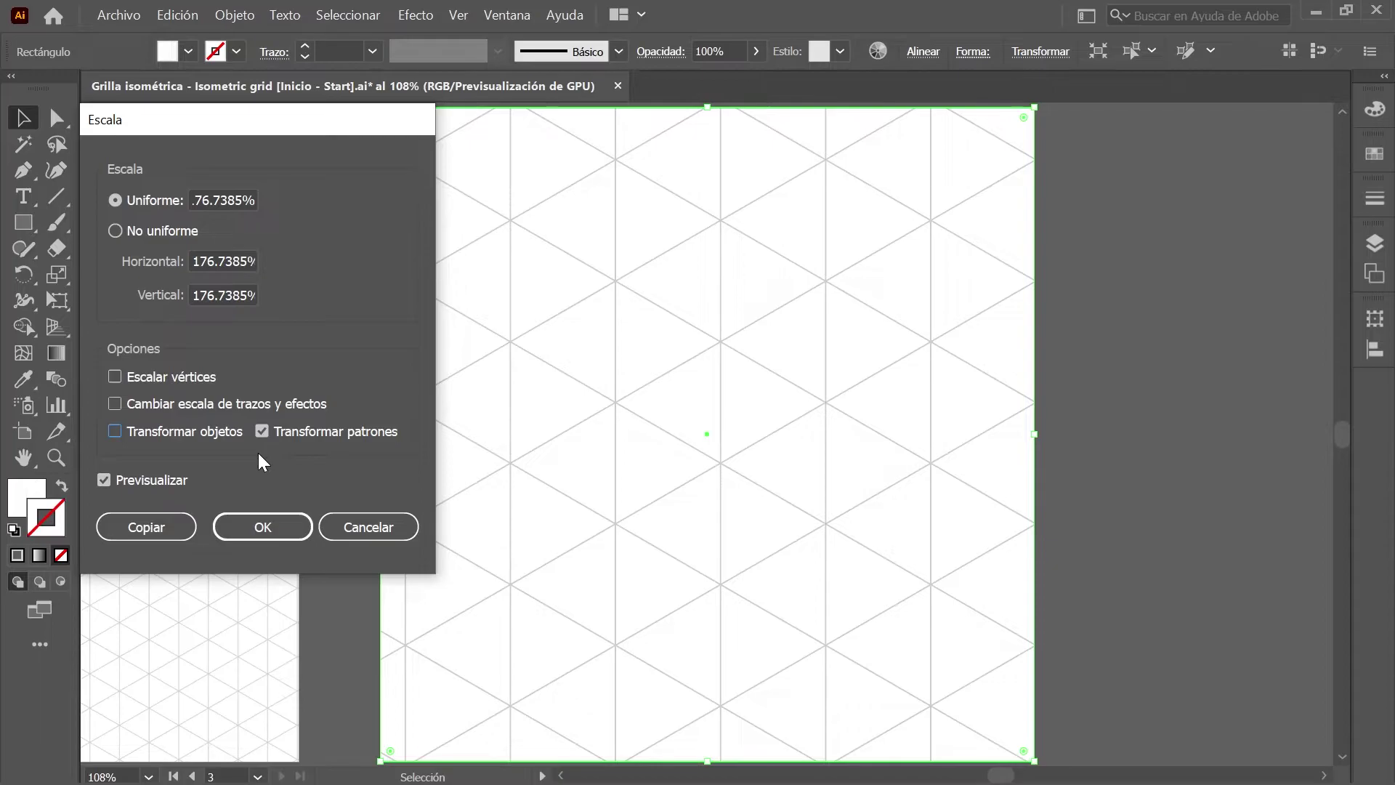
- Scale the rectangle's pattern uniformly to 50%
click(115, 200)
text(110)
key(Tab)
text(50)
key(Tab)
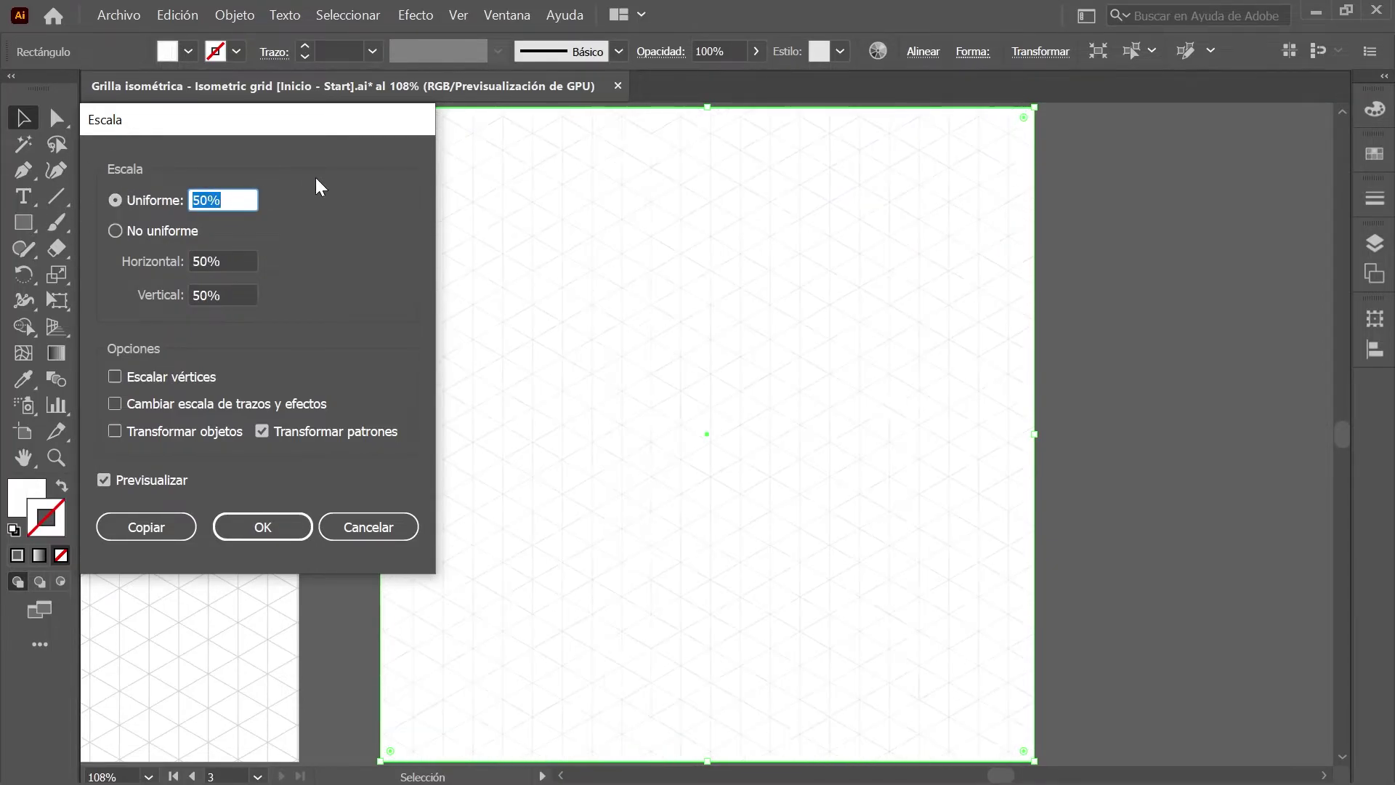
click(284, 525)
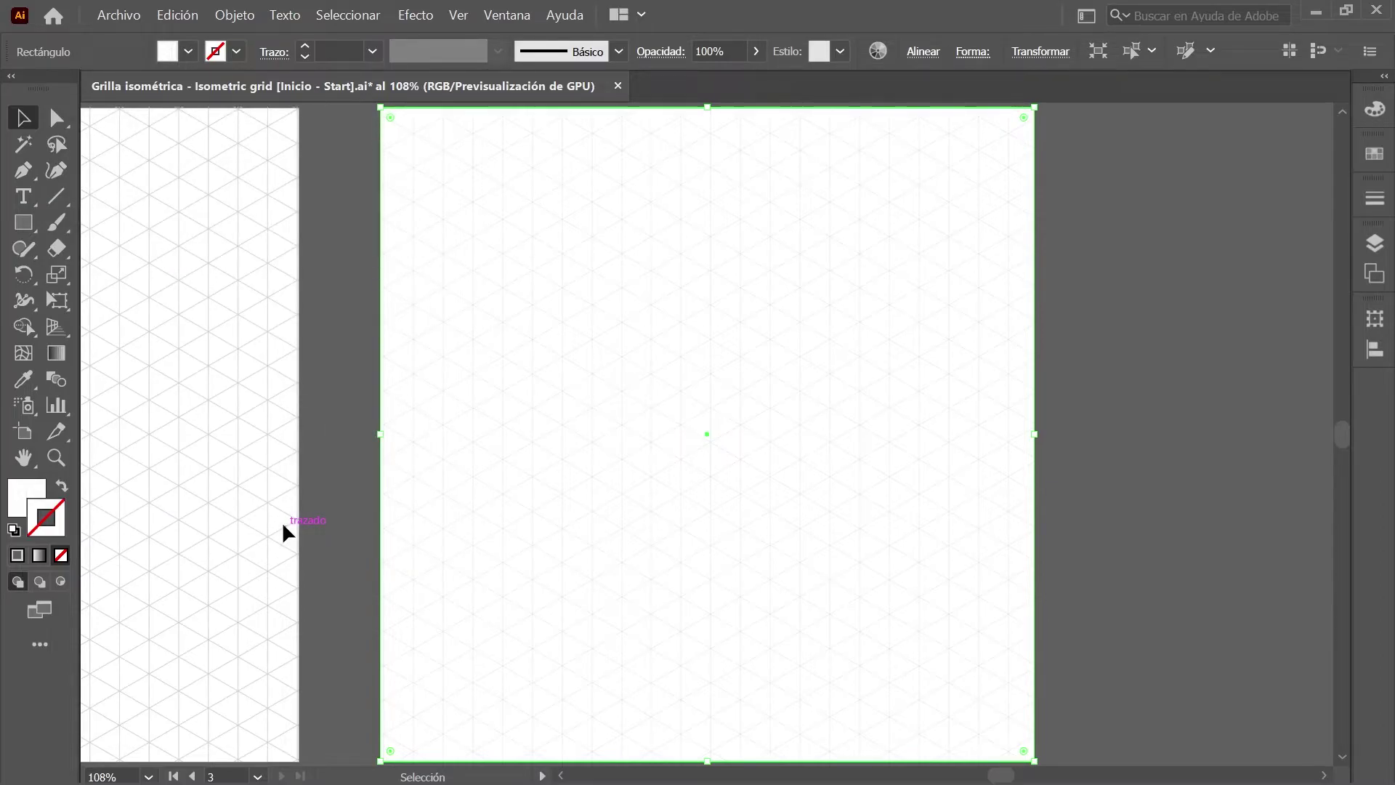
- Expand the fill of the pattern rectangle into editable paths
click(245, 14)
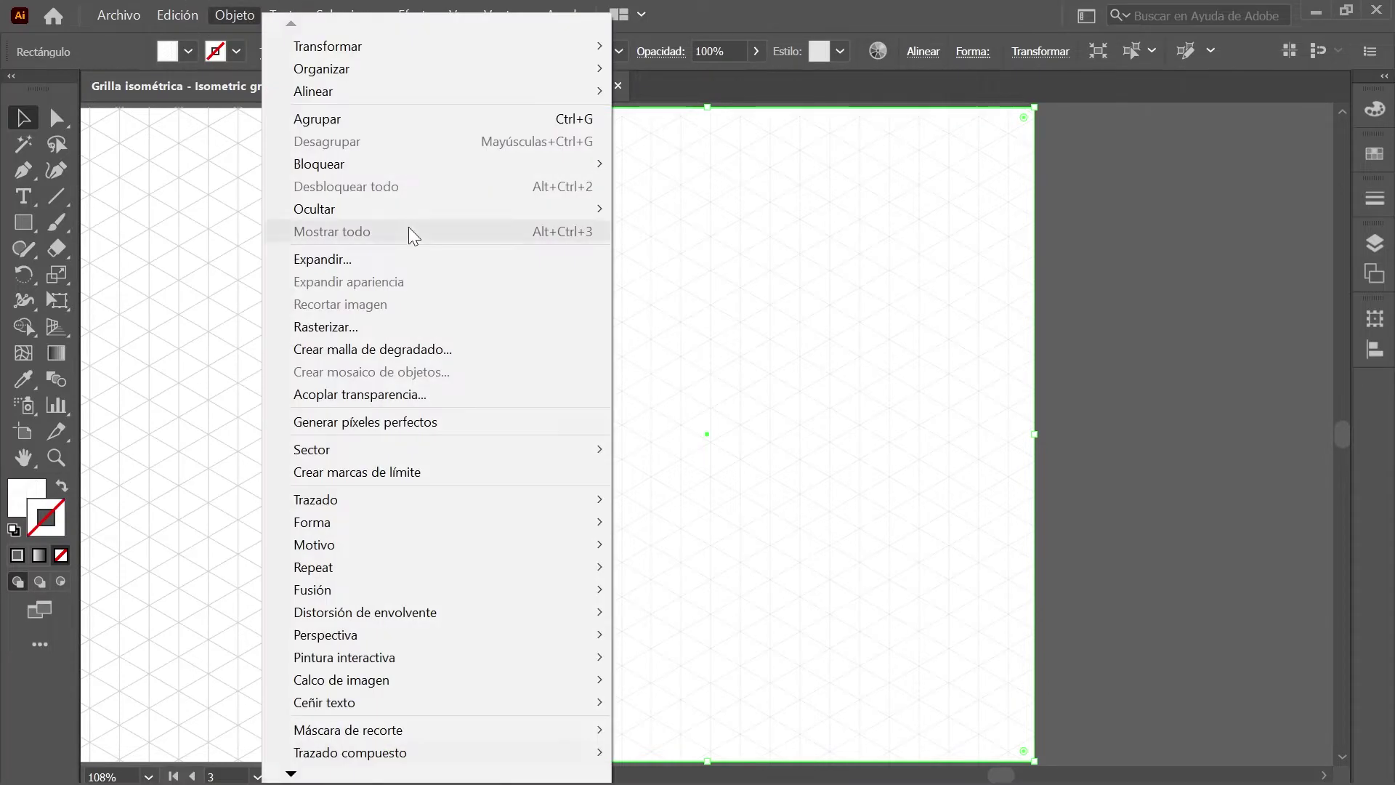
click(439, 258)
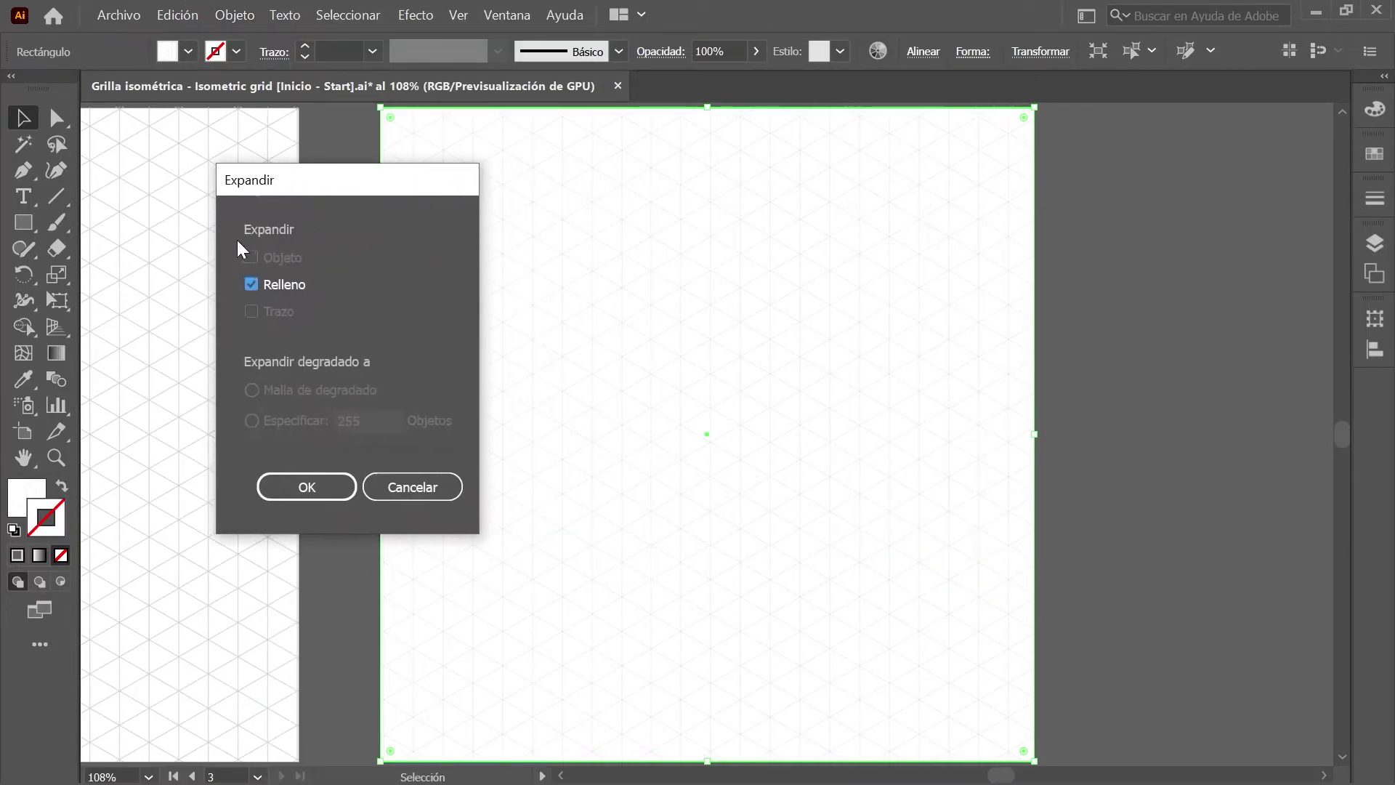
click(305, 488)
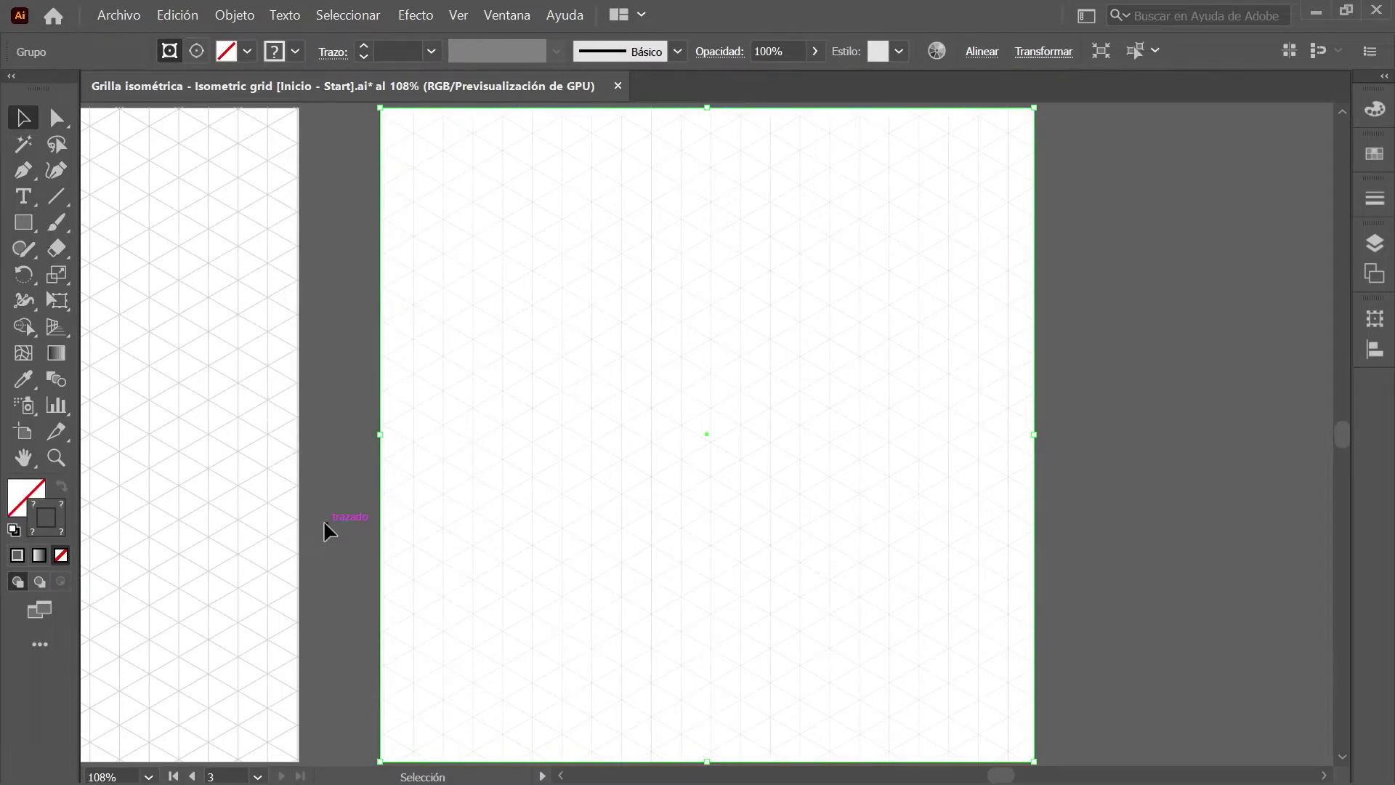
- Release the clipping mask of the expanded pattern group and deselect everything
click(247, 13)
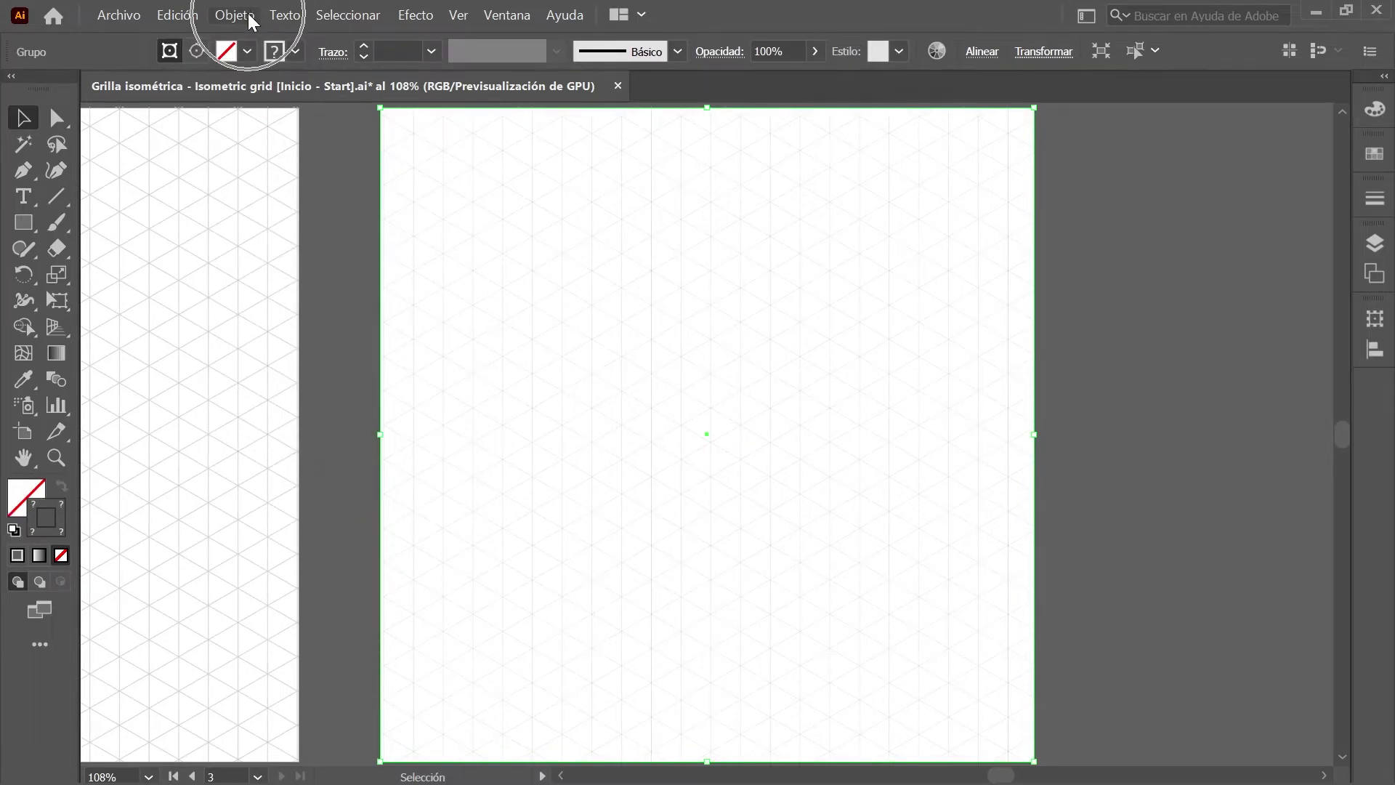
click(517, 727)
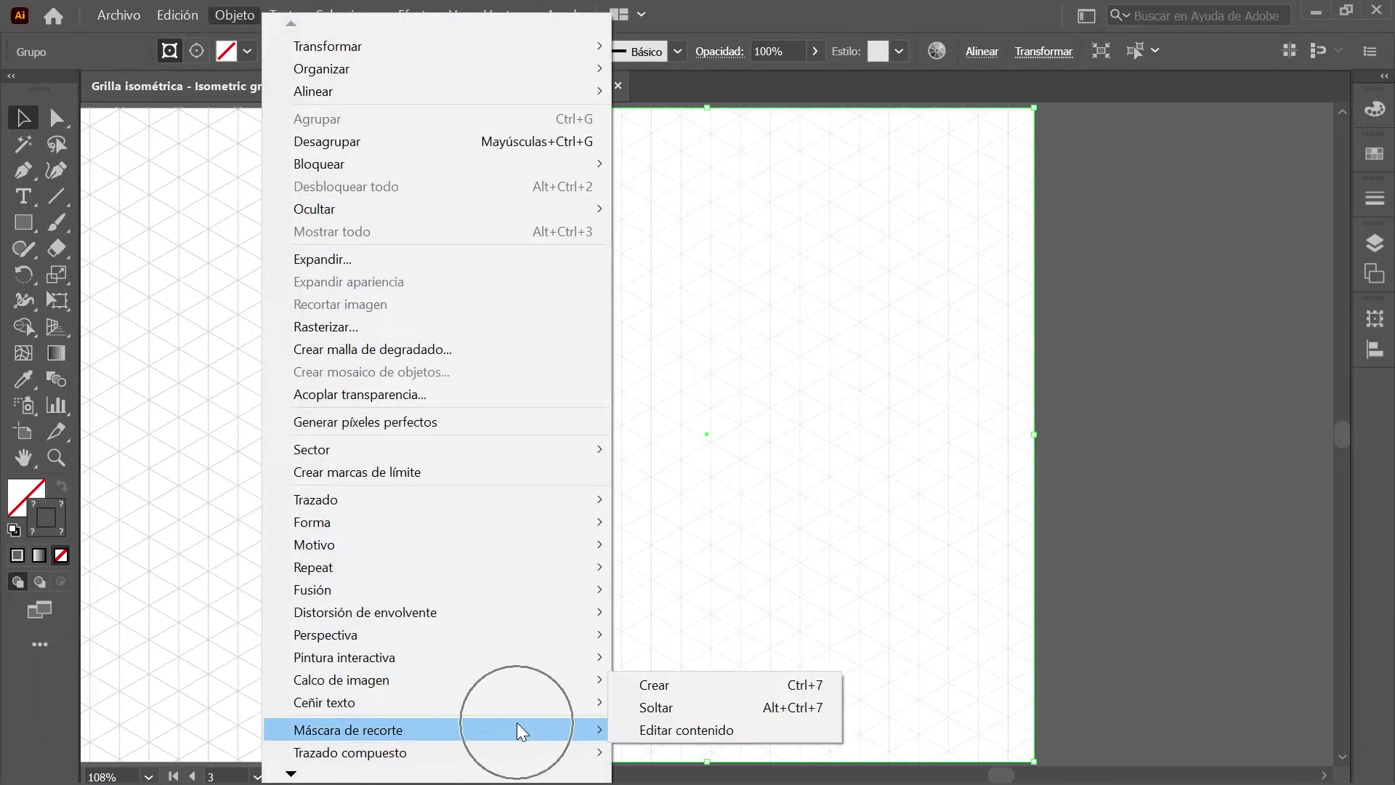
click(735, 709)
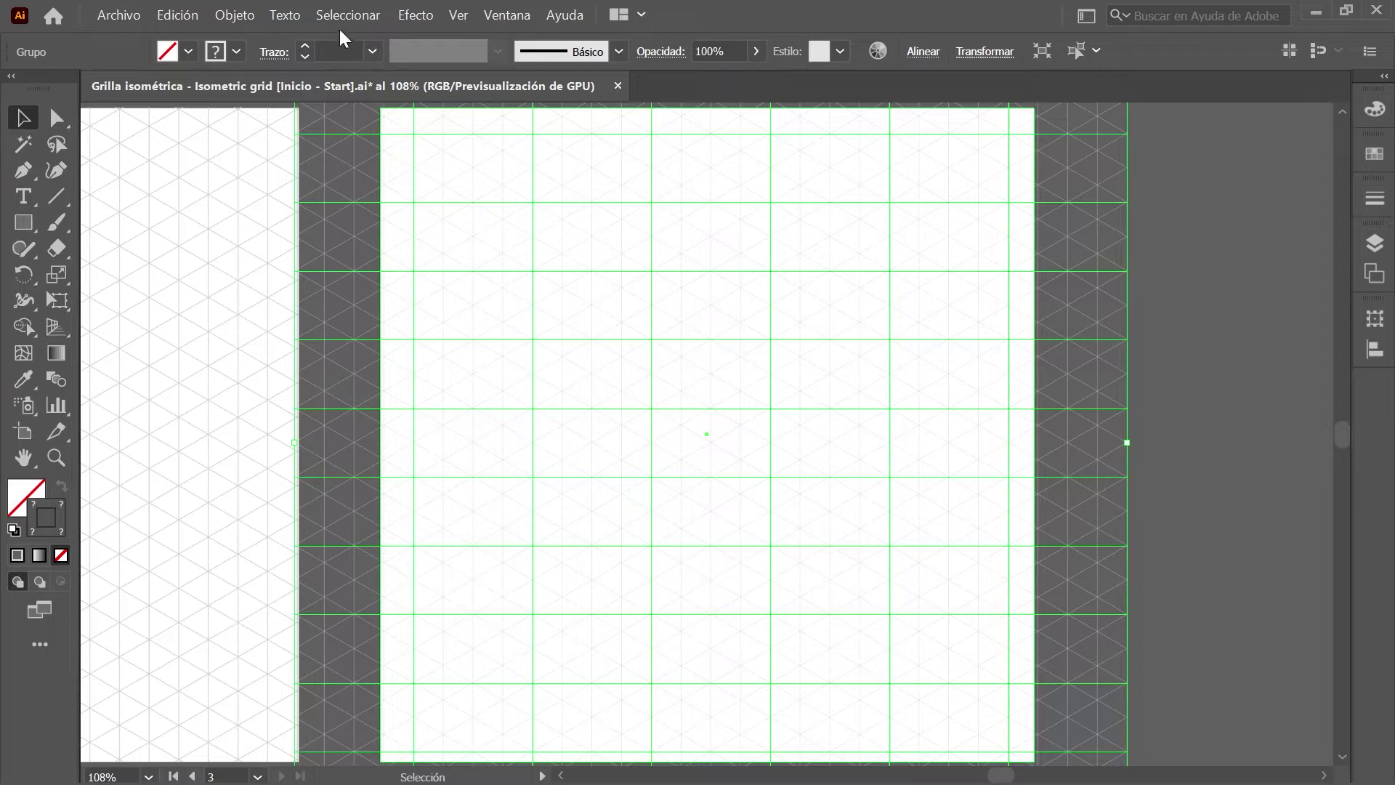
click(356, 19)
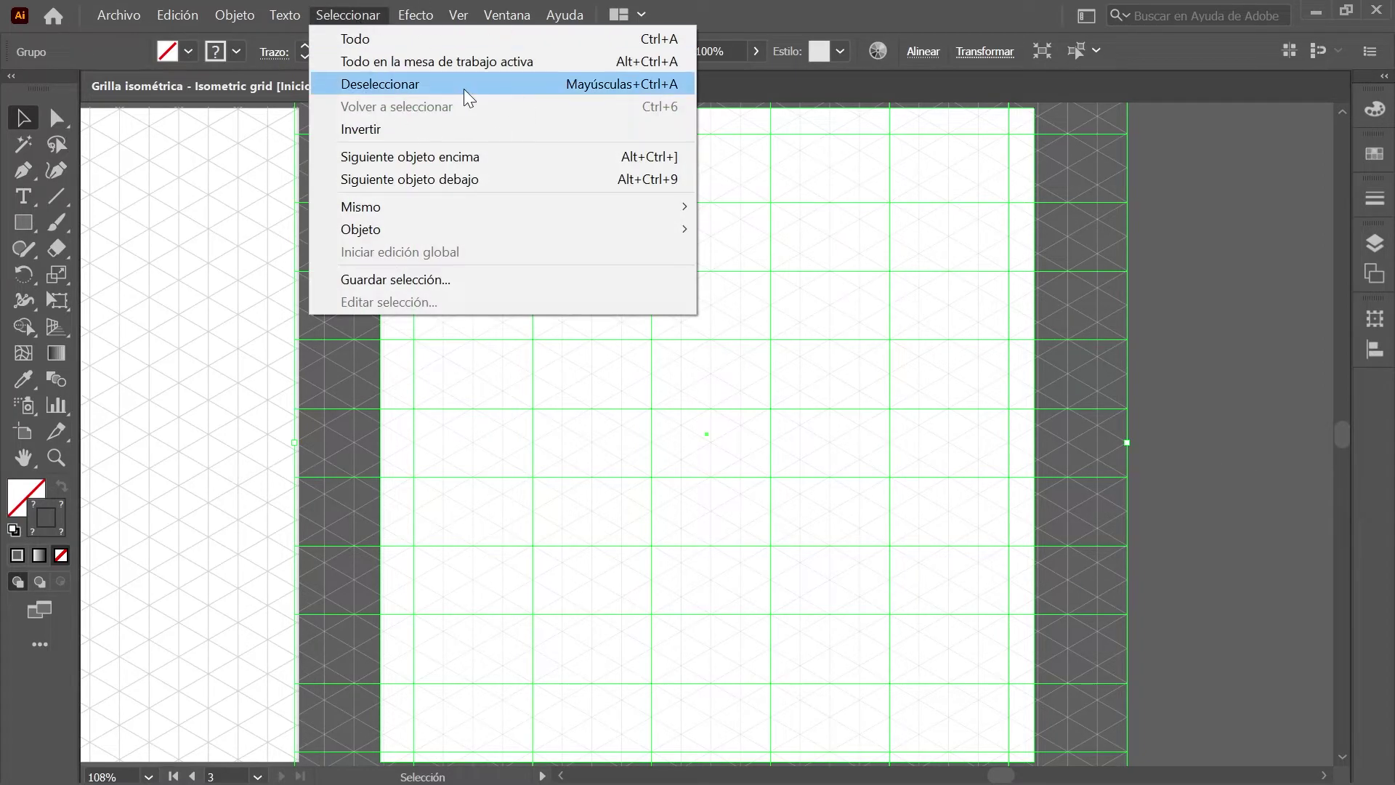
click(463, 89)
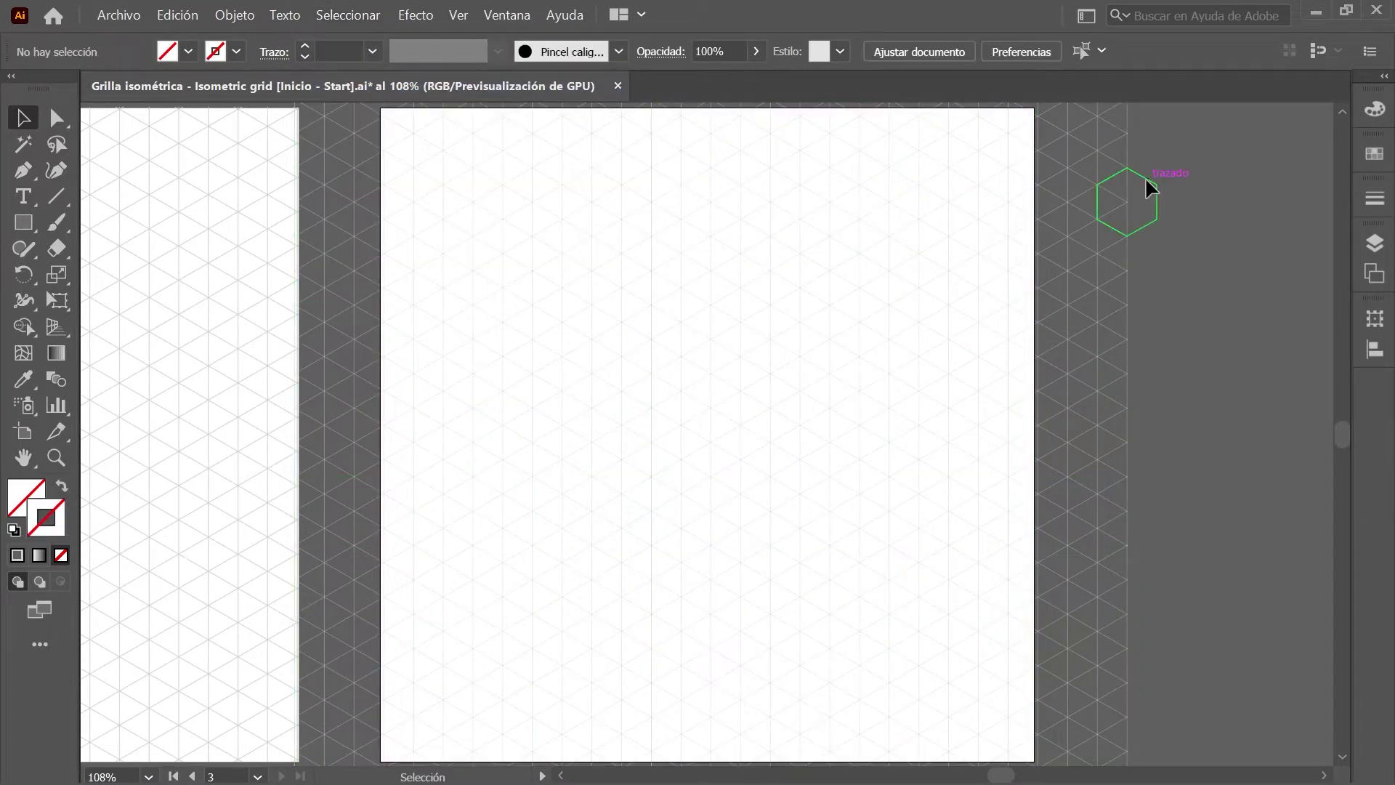
- Delete the strokeless leftover paths by directly selecting one grid line, selecting all paths with the same stroke, and inverting the selection
click(54, 117)
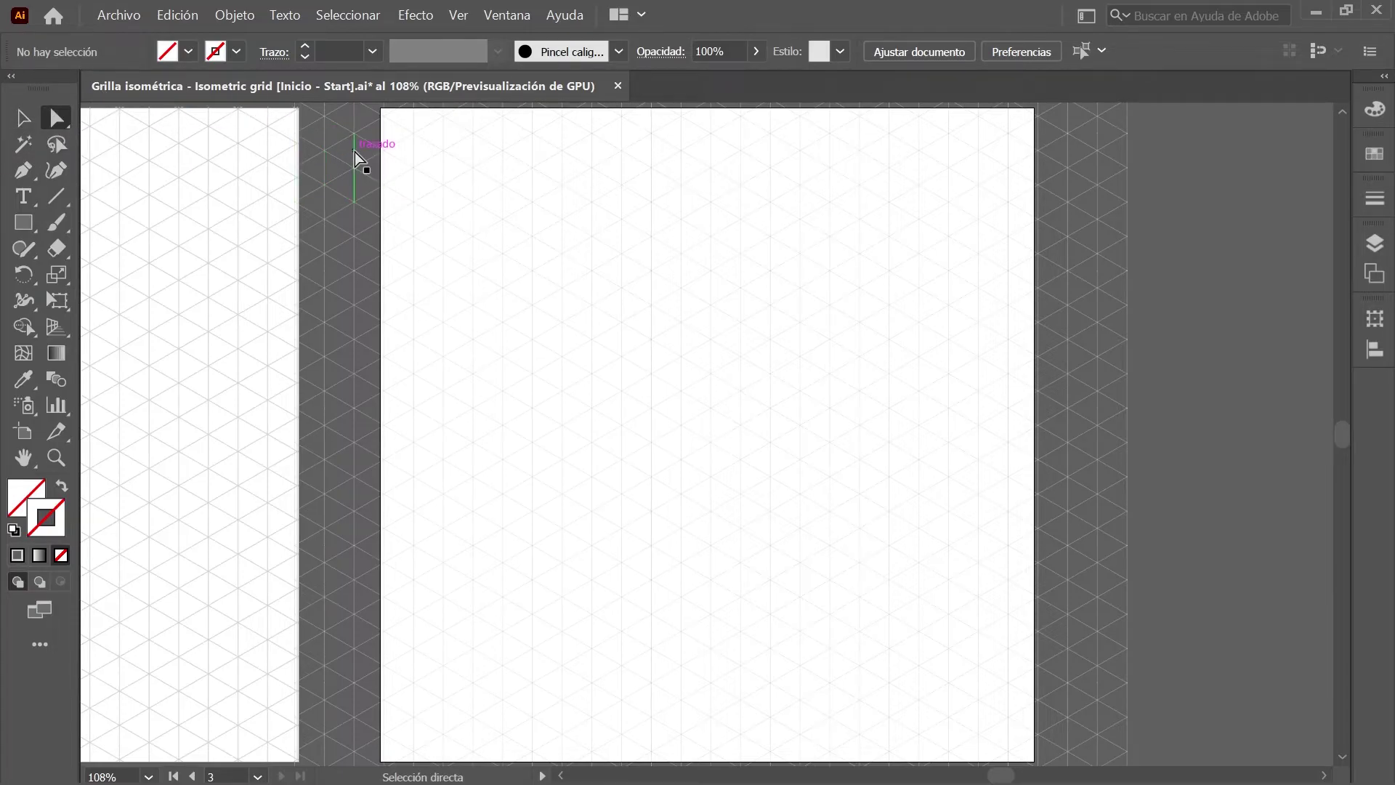
scroll(355, 151, up, 3)
click(356, 153)
click(356, 153)
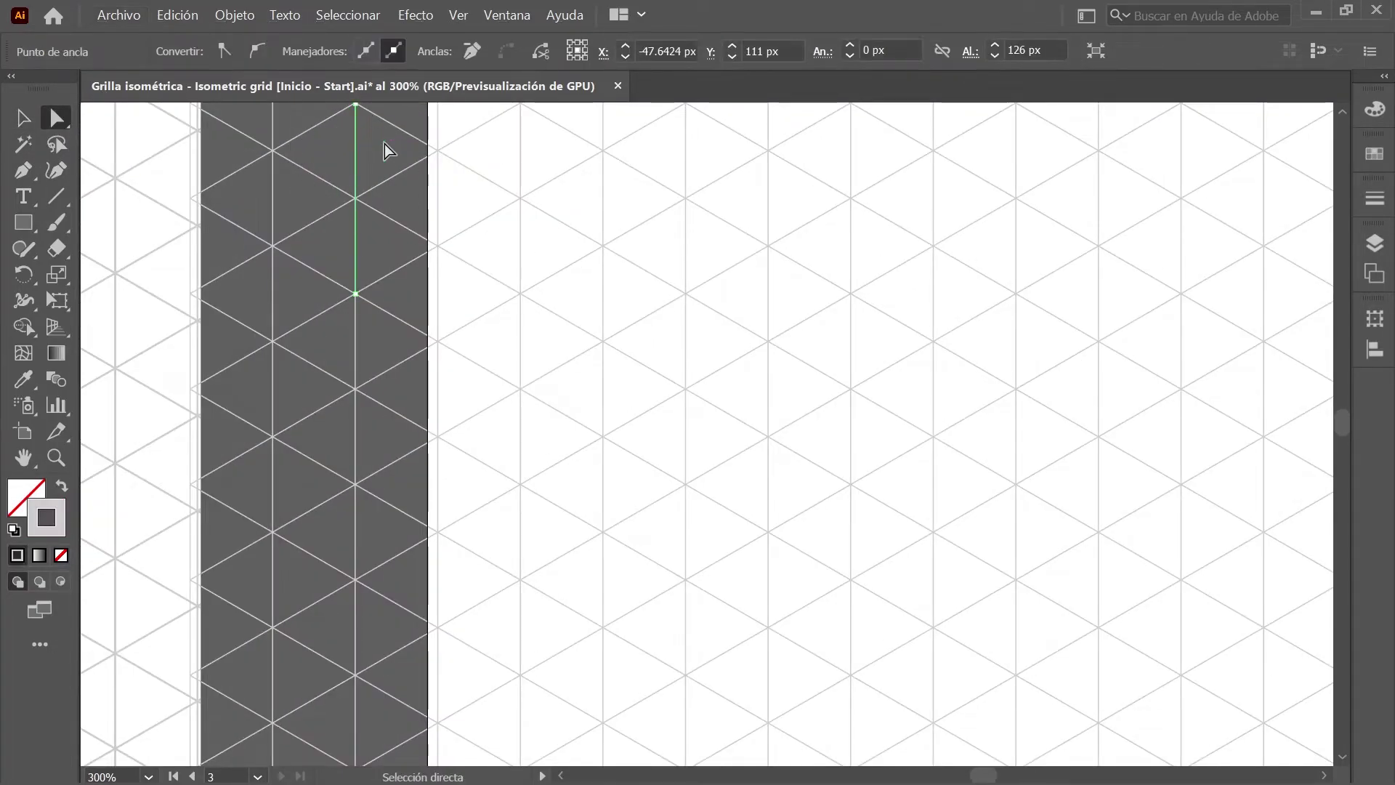
key(ctrl+0)
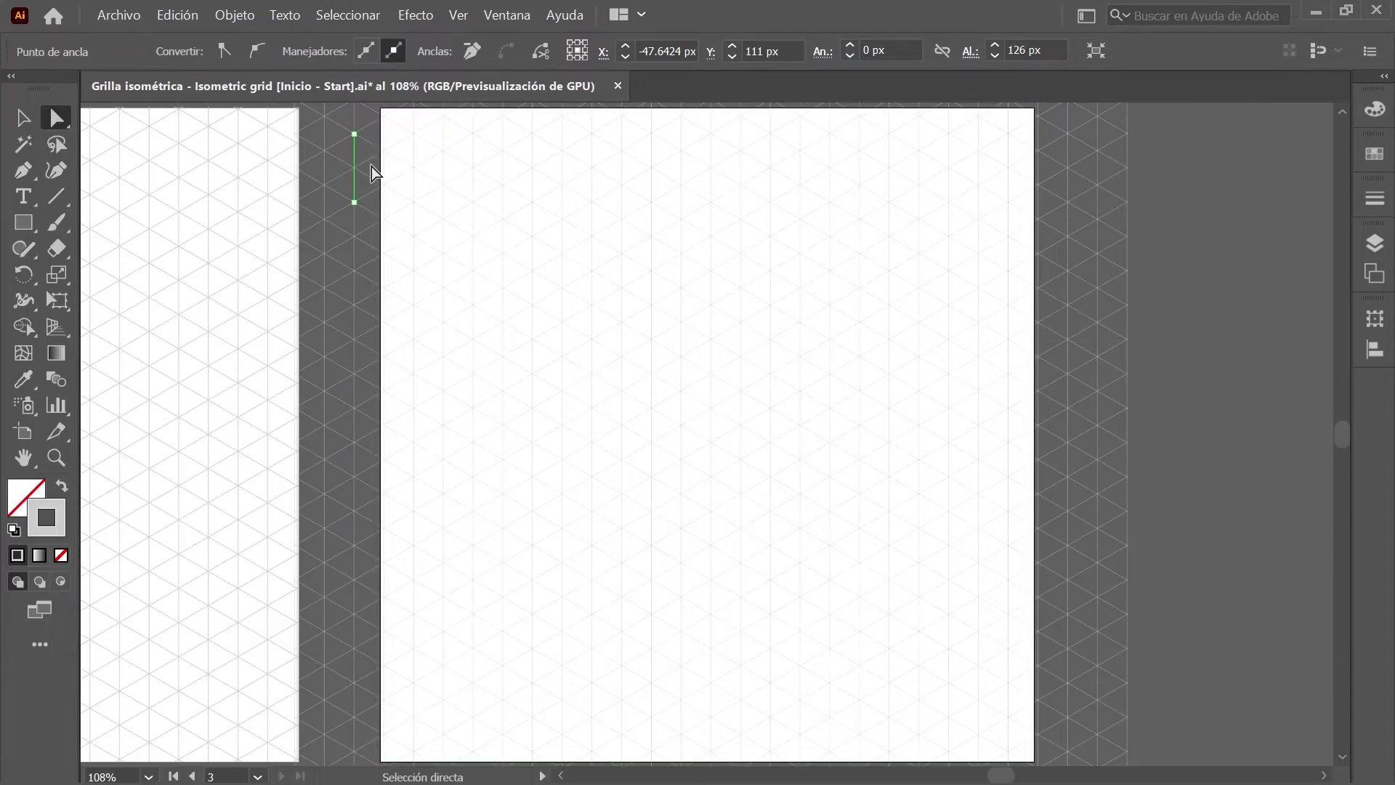
click(382, 15)
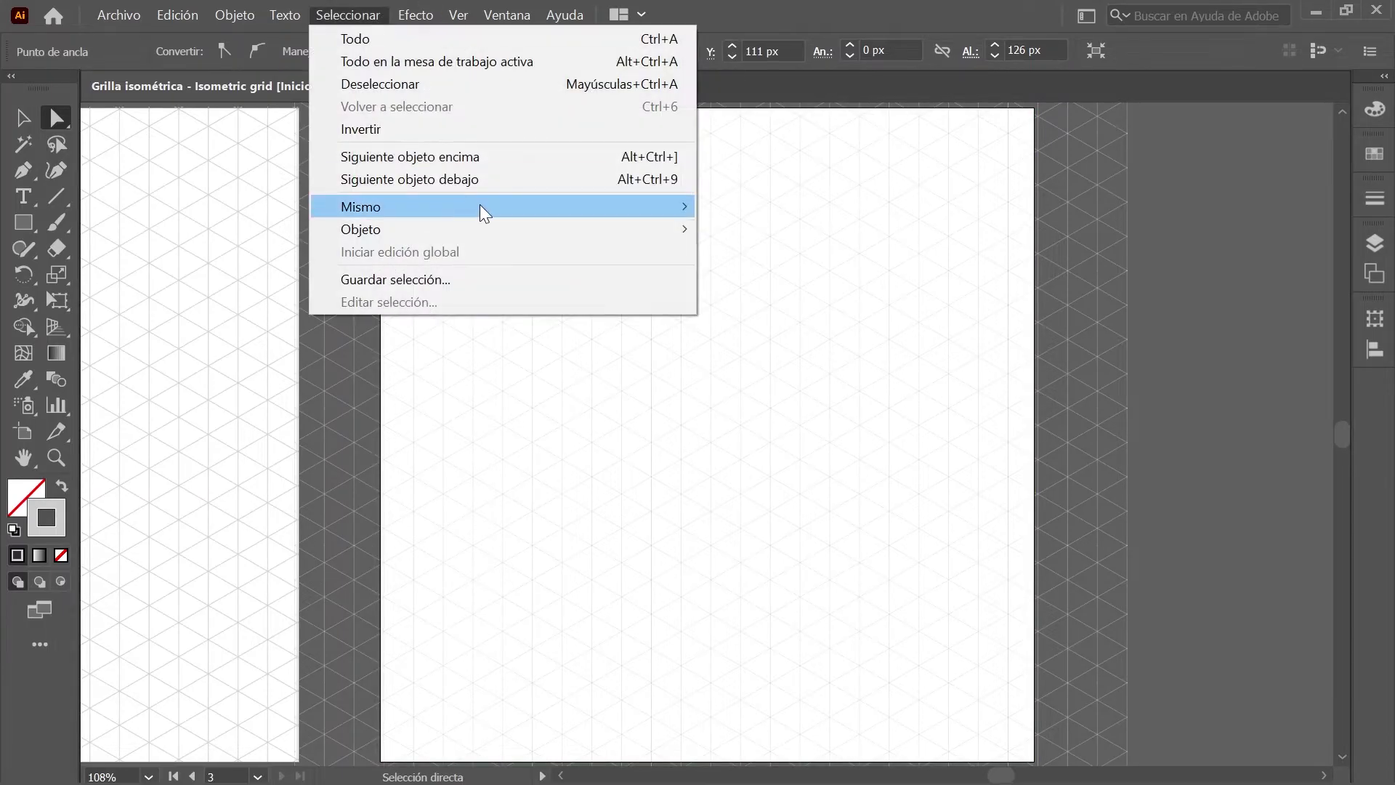
mouse_move(579, 211)
click(839, 346)
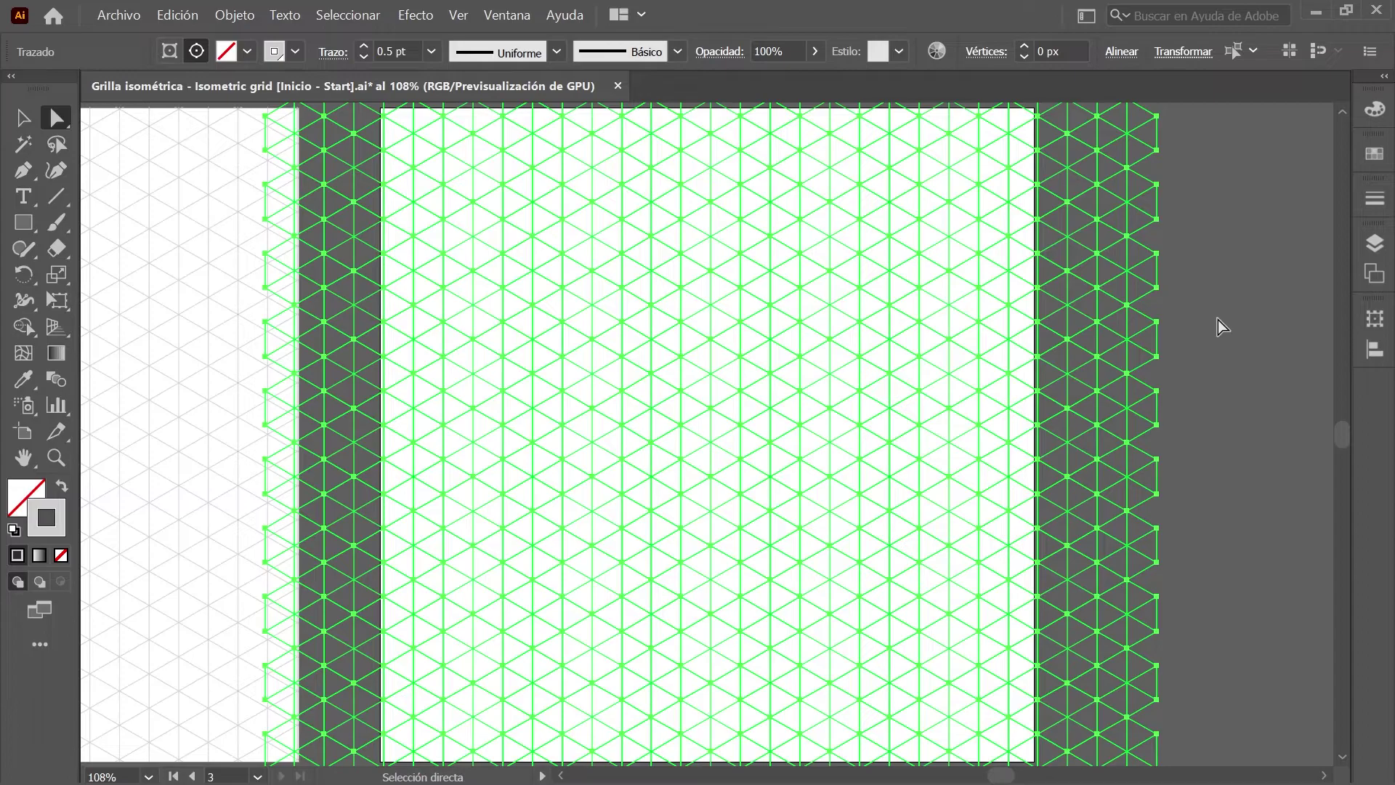
click(354, 19)
click(466, 128)
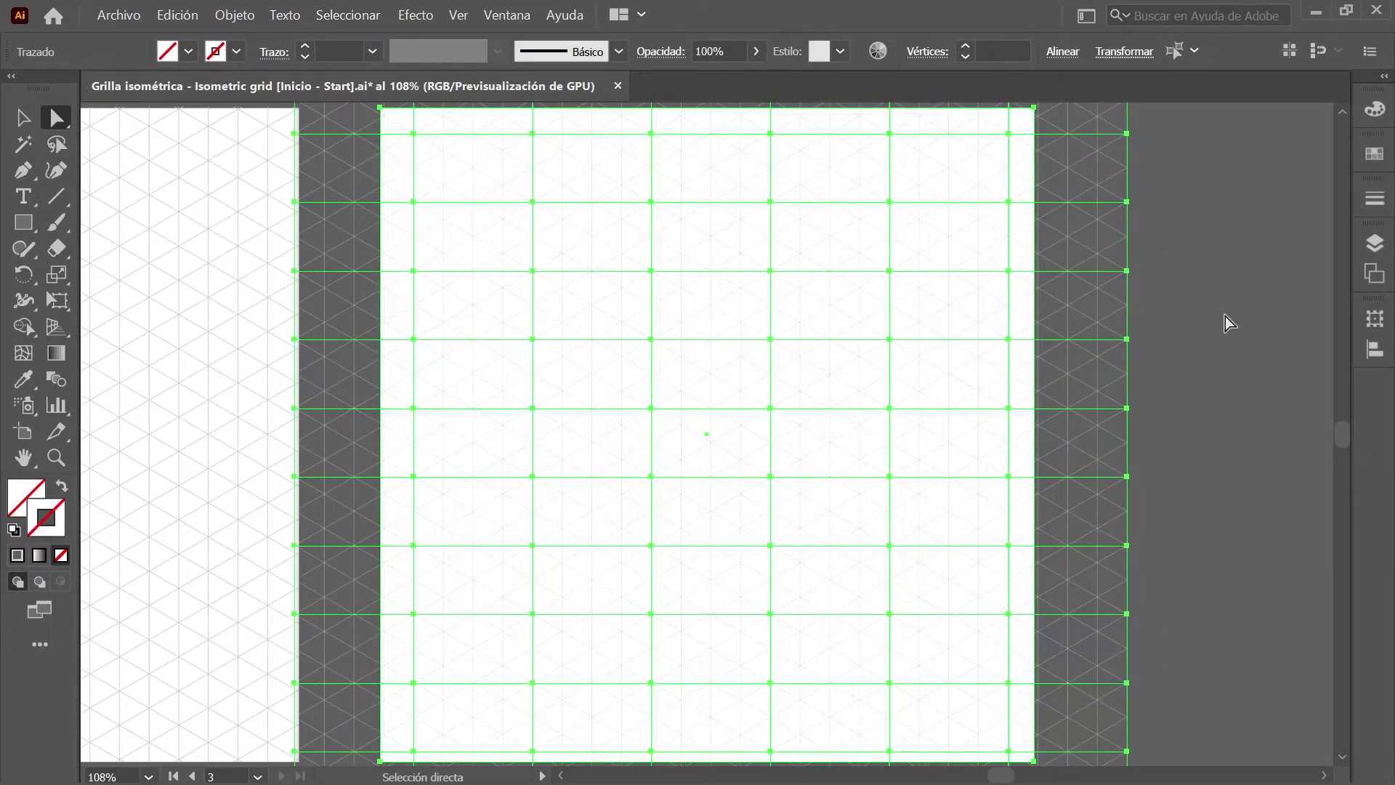
key(Delete)
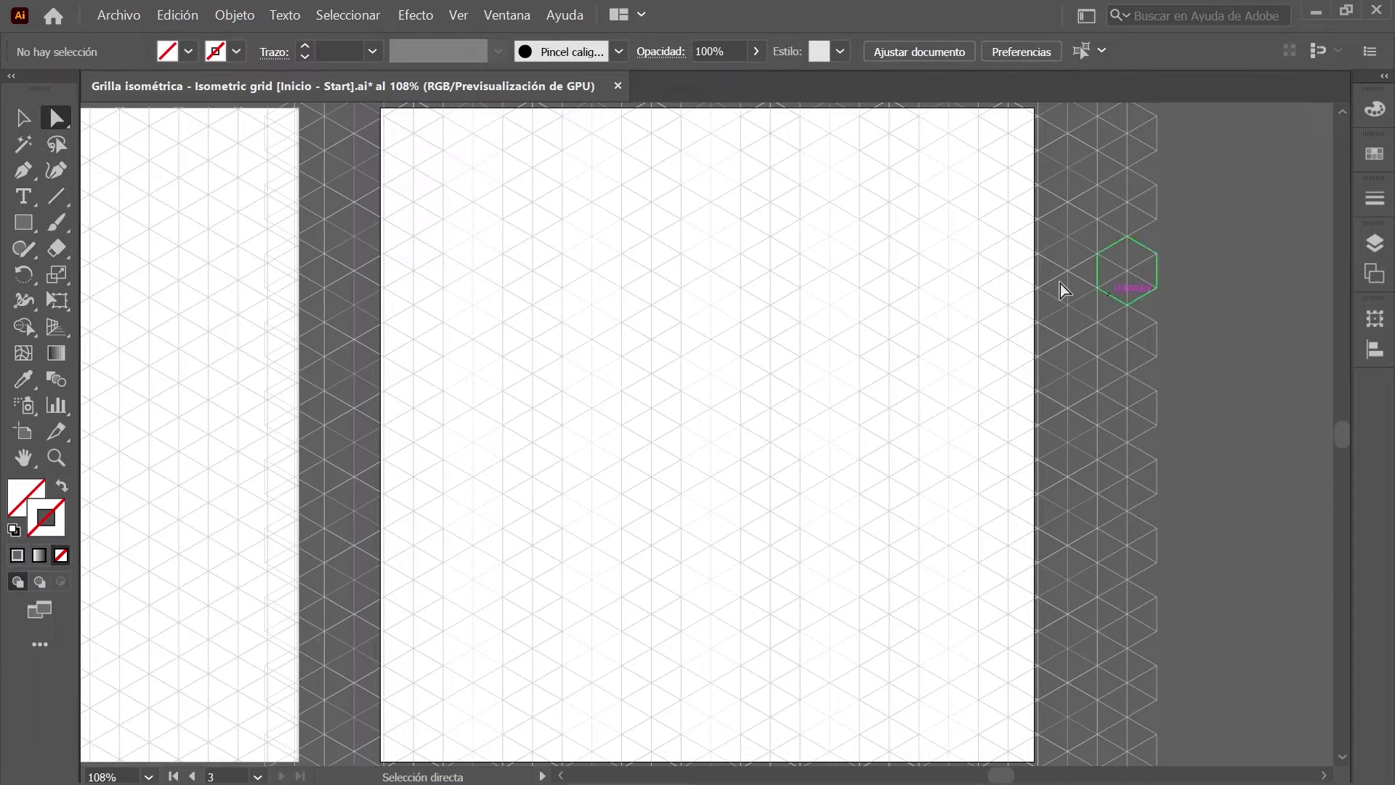
- Select all the remaining grid lines, centre them horizontally and vertically on artboard 3, and deselect them
click(346, 13)
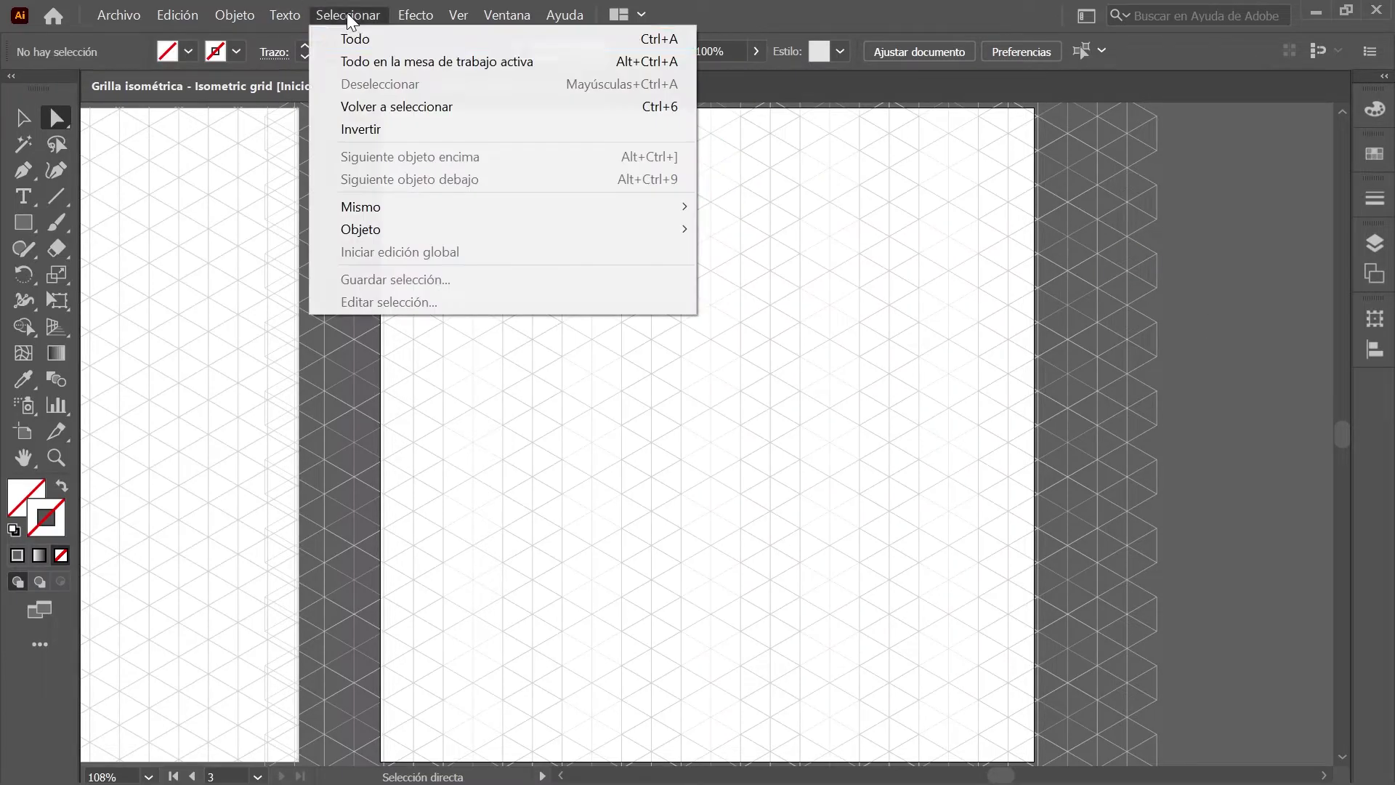
click(407, 39)
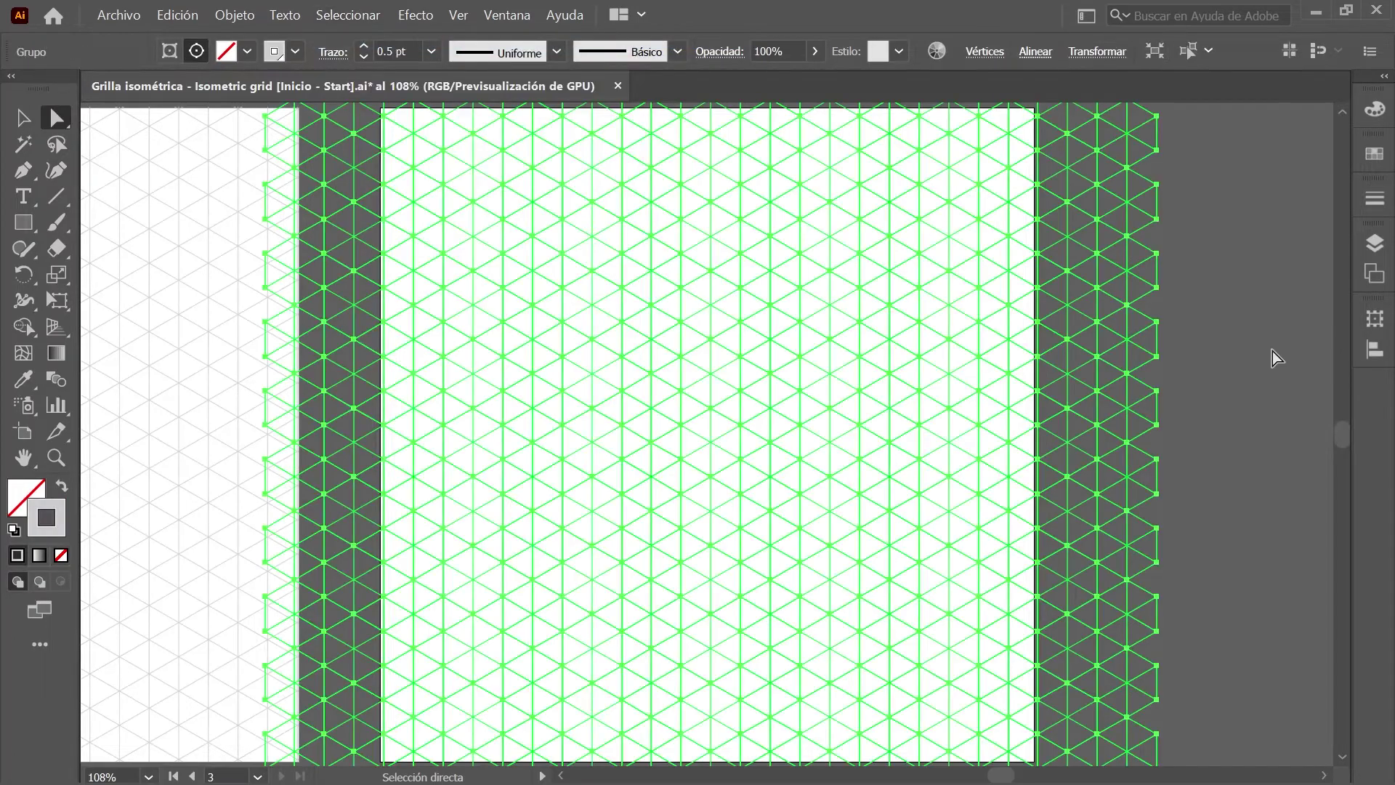
click(1373, 351)
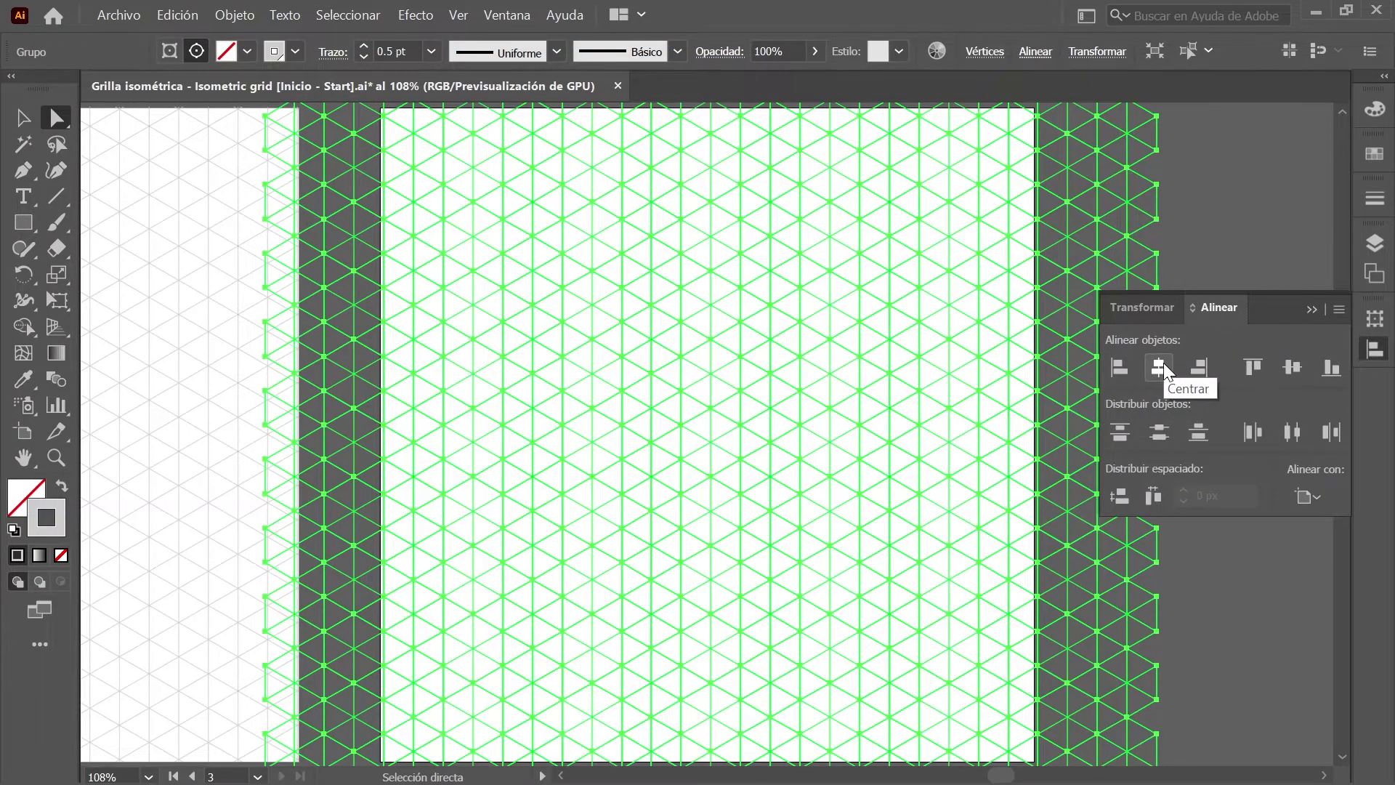
click(1159, 367)
click(1297, 369)
click(1161, 372)
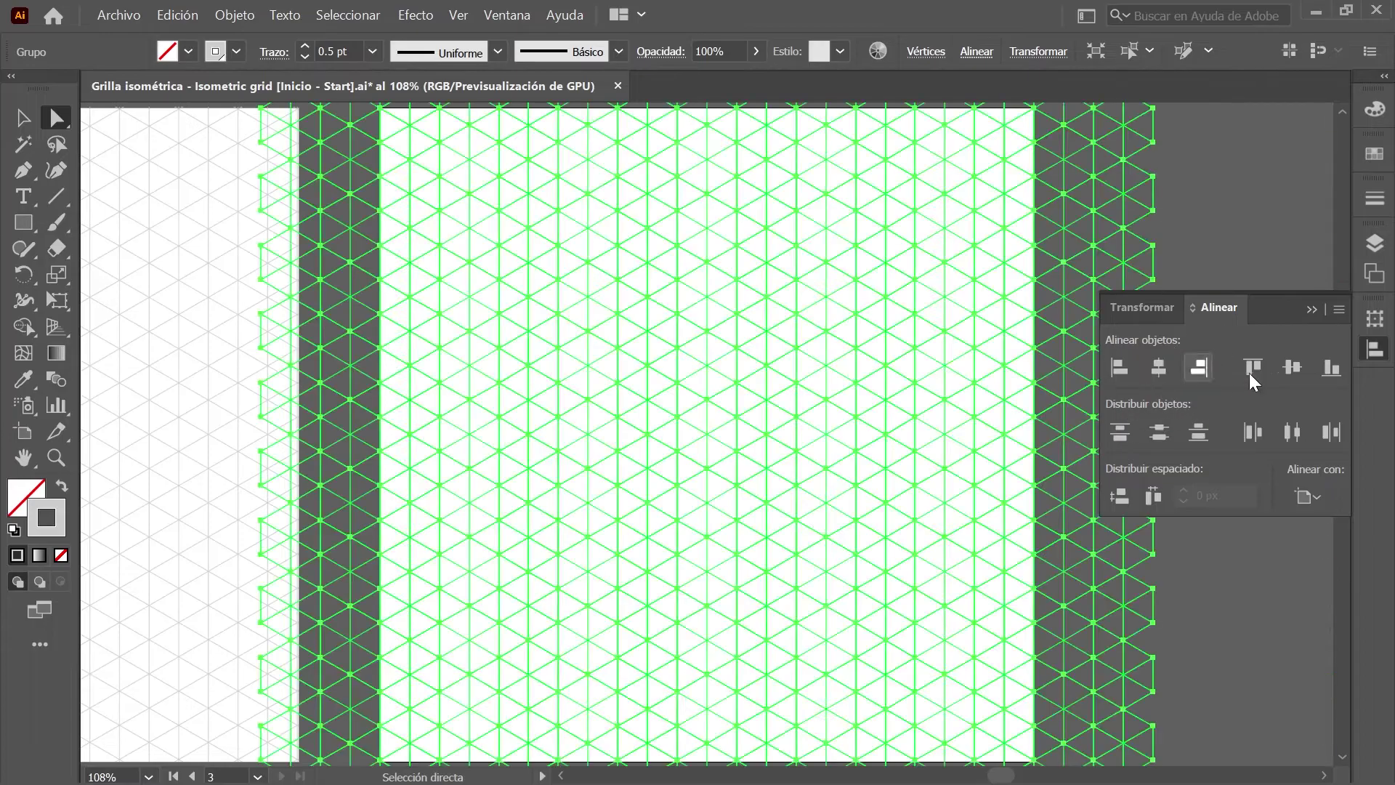
click(1381, 359)
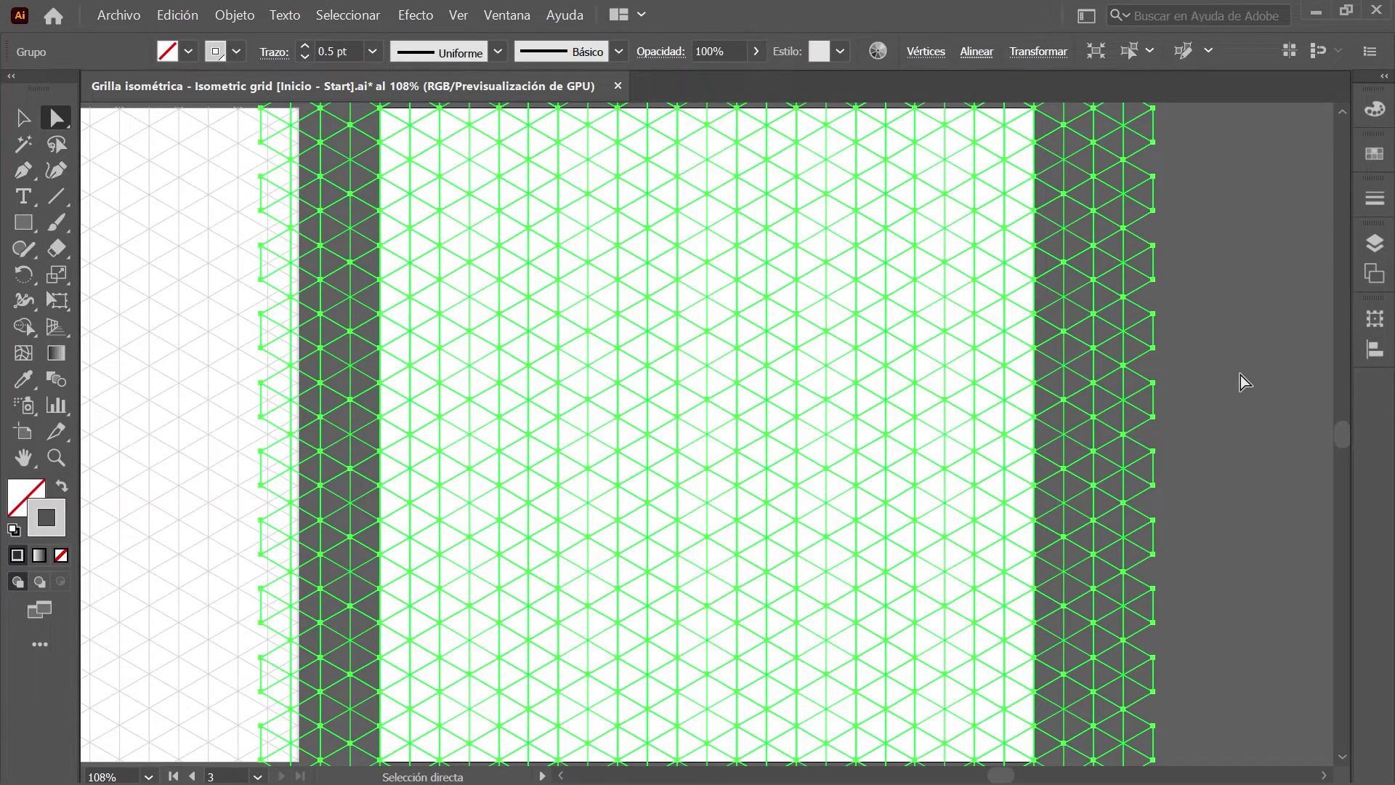
click(358, 16)
click(488, 83)
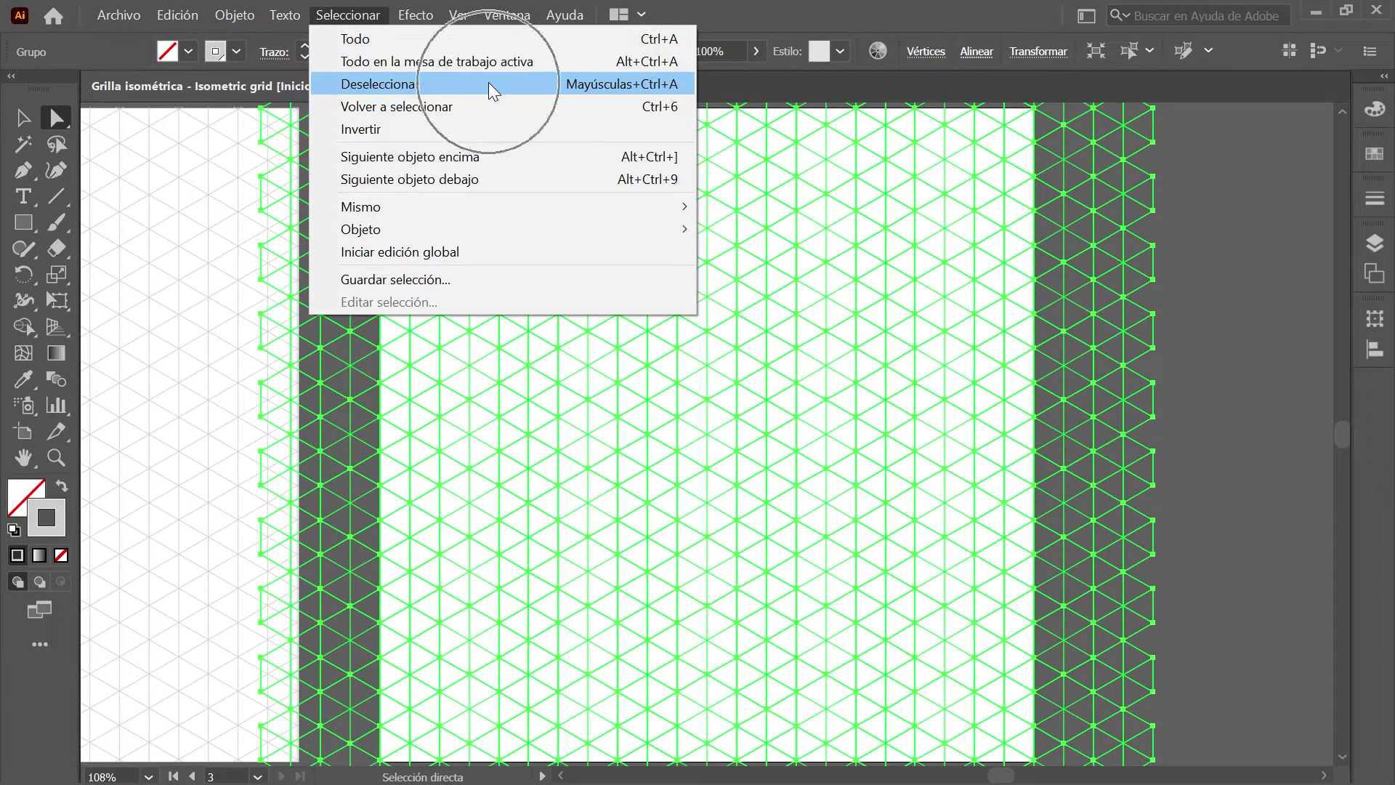
- Reset the fill and stroke to the default white fill and black 1 pt stroke
click(1375, 109)
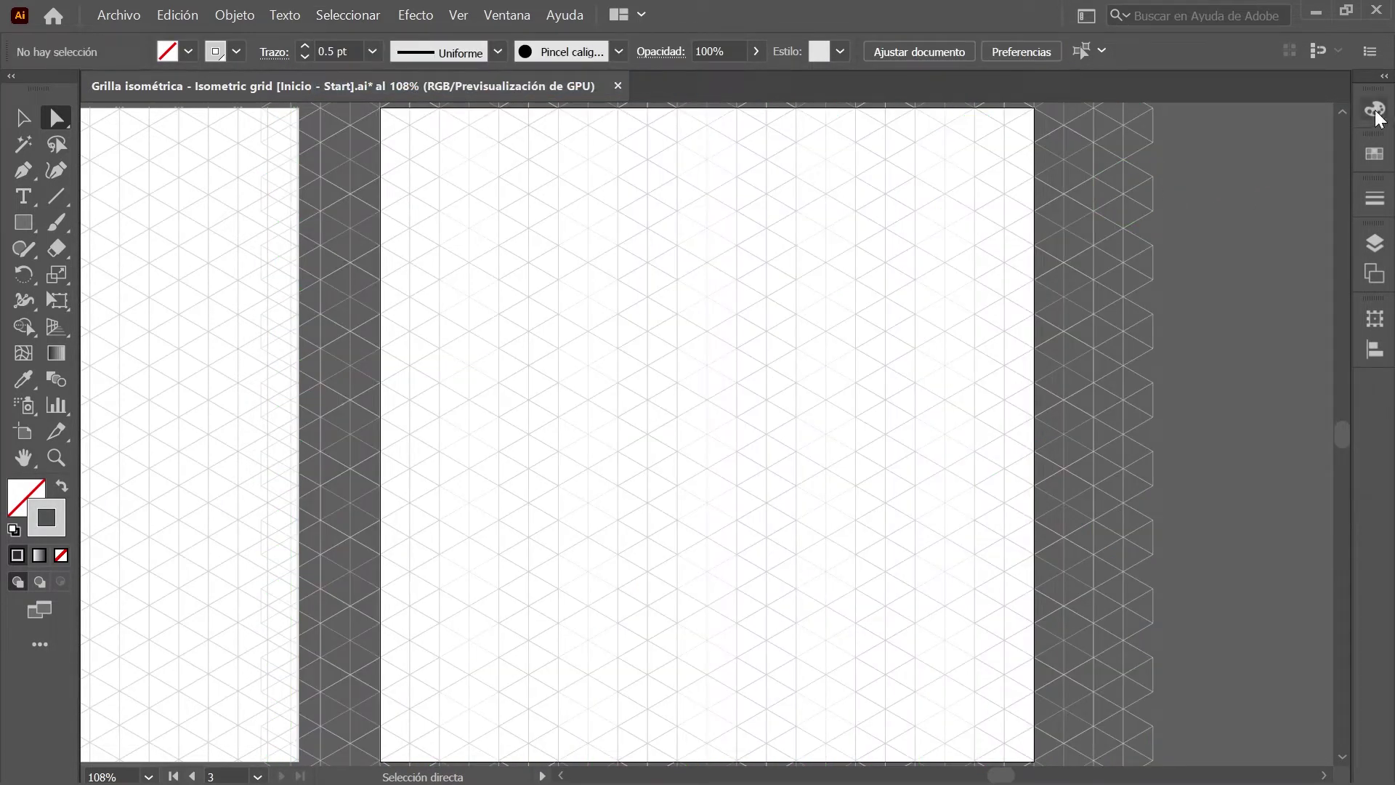
click(1103, 131)
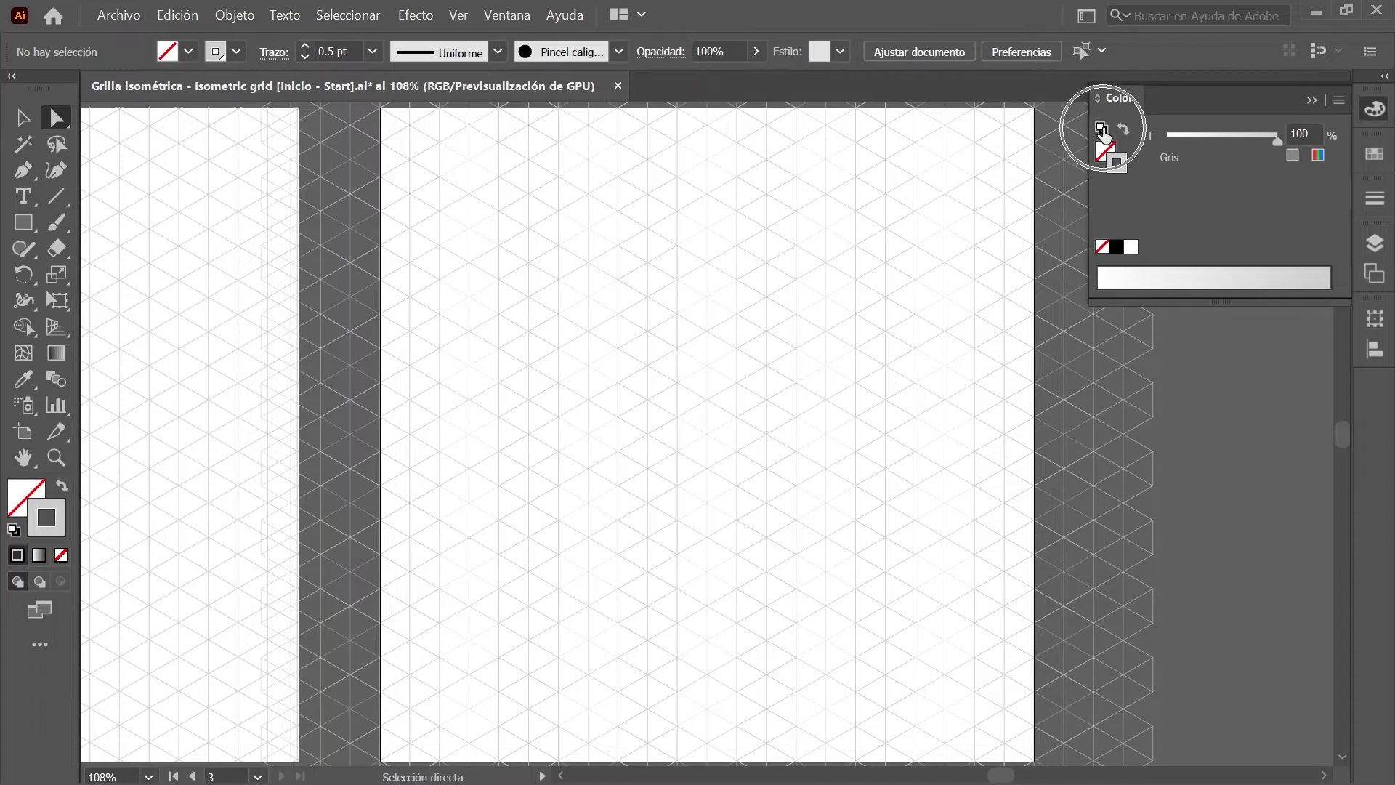
click(1103, 130)
click(1375, 110)
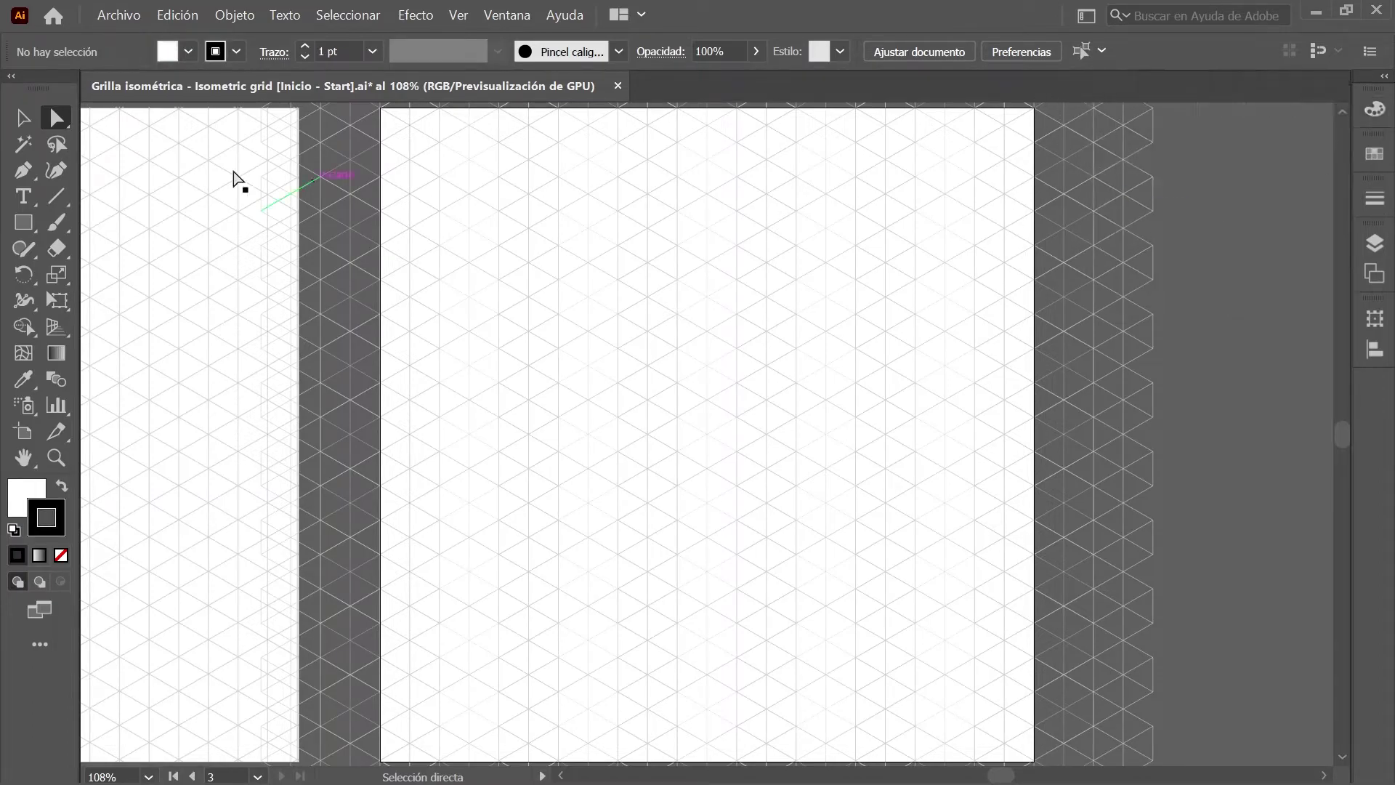
- Create a 1200 × 1200 px rectangle with the default fill and stroke over the grid on artboard 3
click(24, 222)
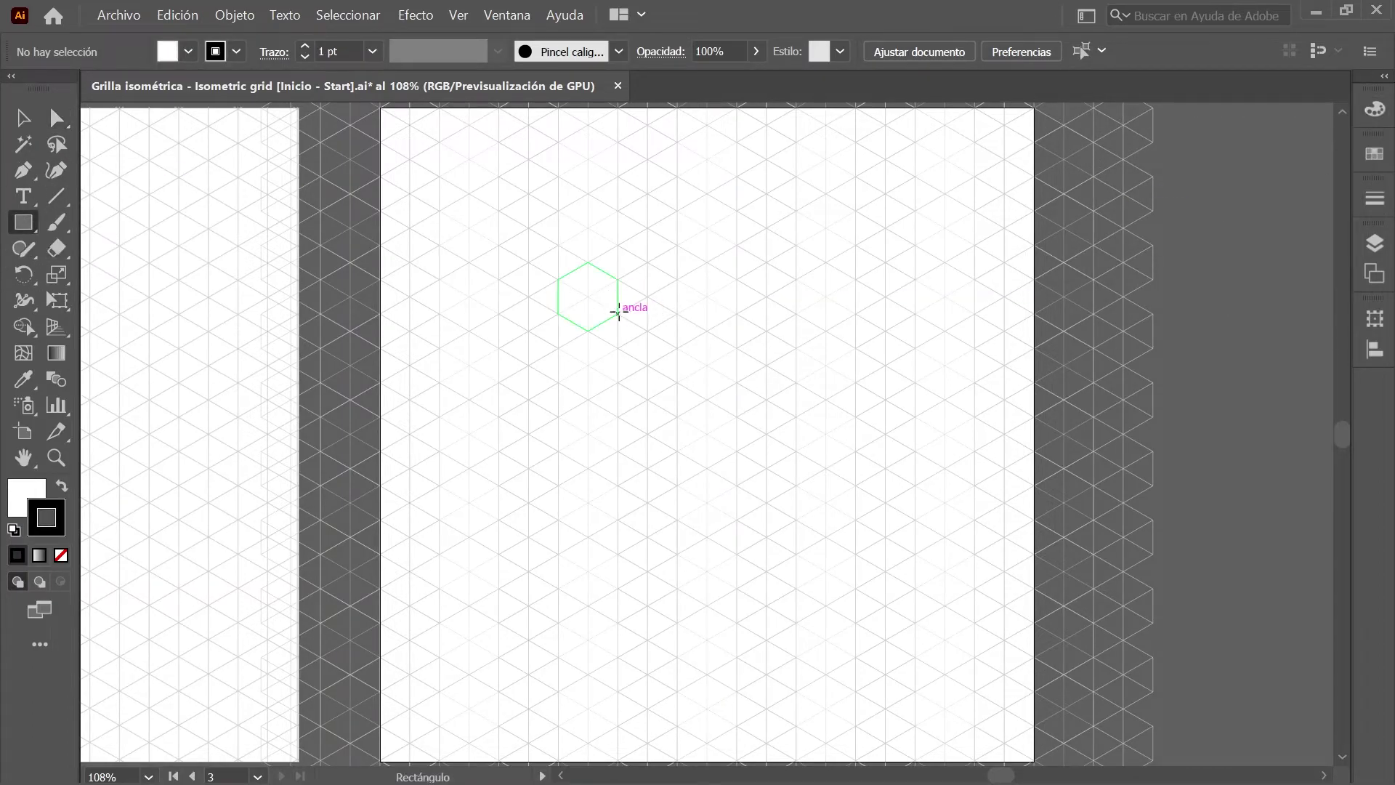
click(618, 314)
drag(439, 193, 252, 125)
key(Tab)
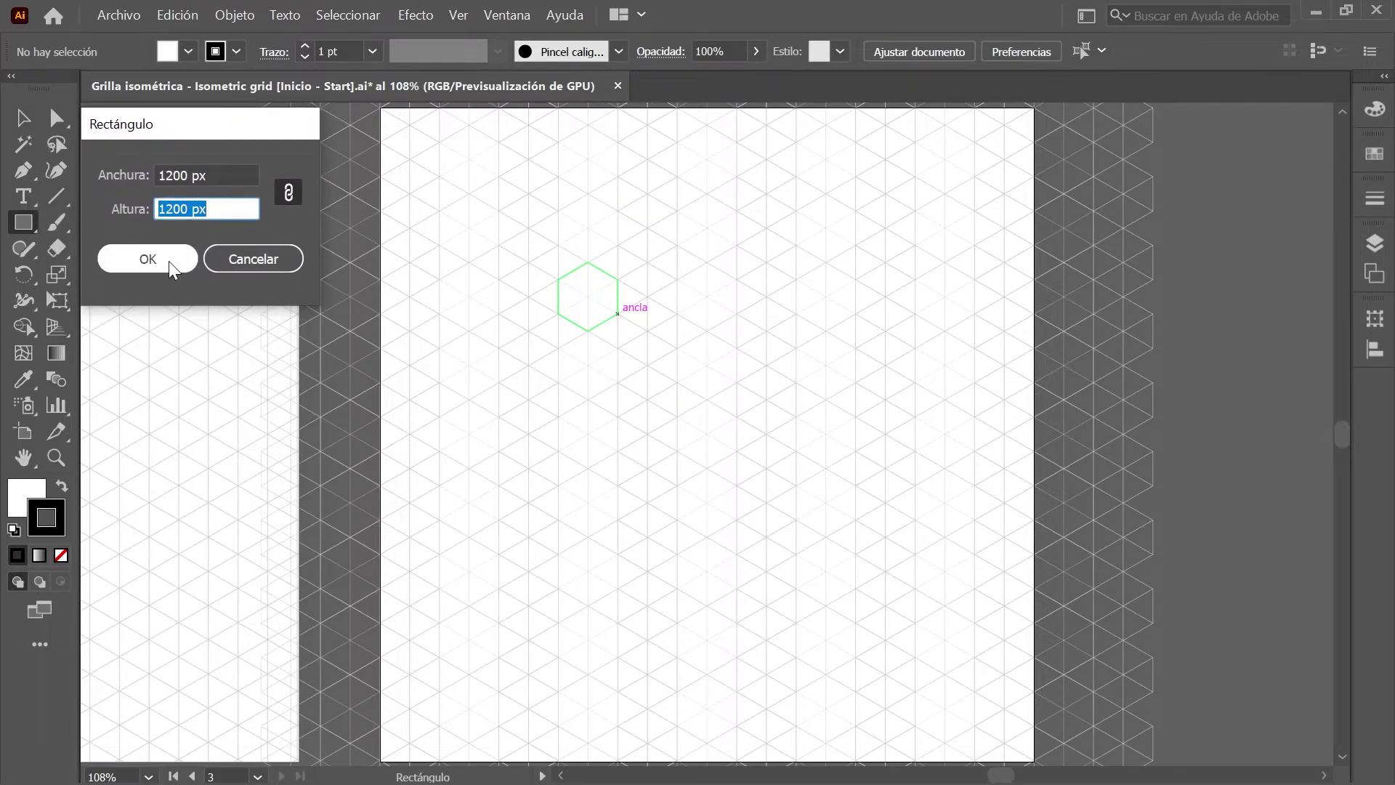
click(169, 260)
- Centre the rectangle horizontally and vertically on artboard 3
click(1373, 351)
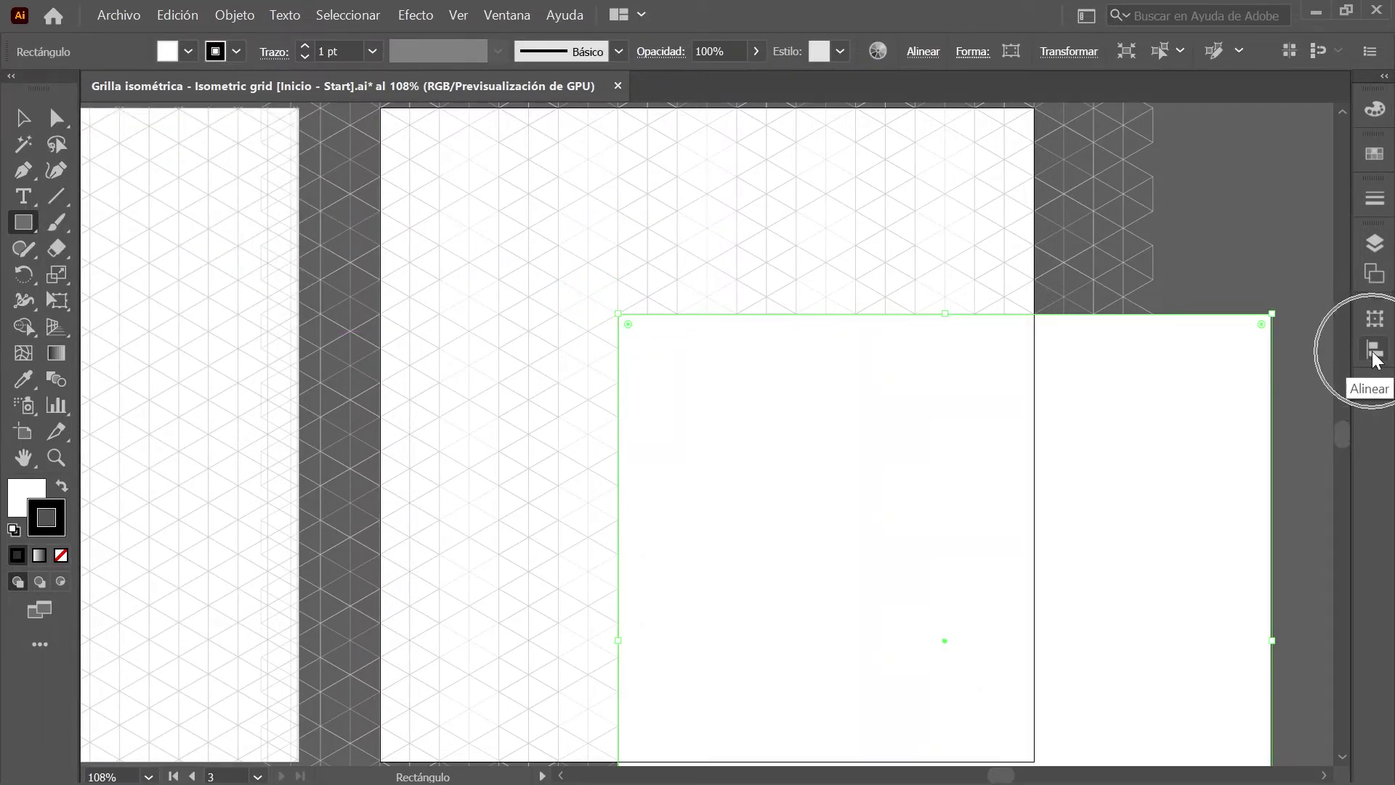
click(1161, 367)
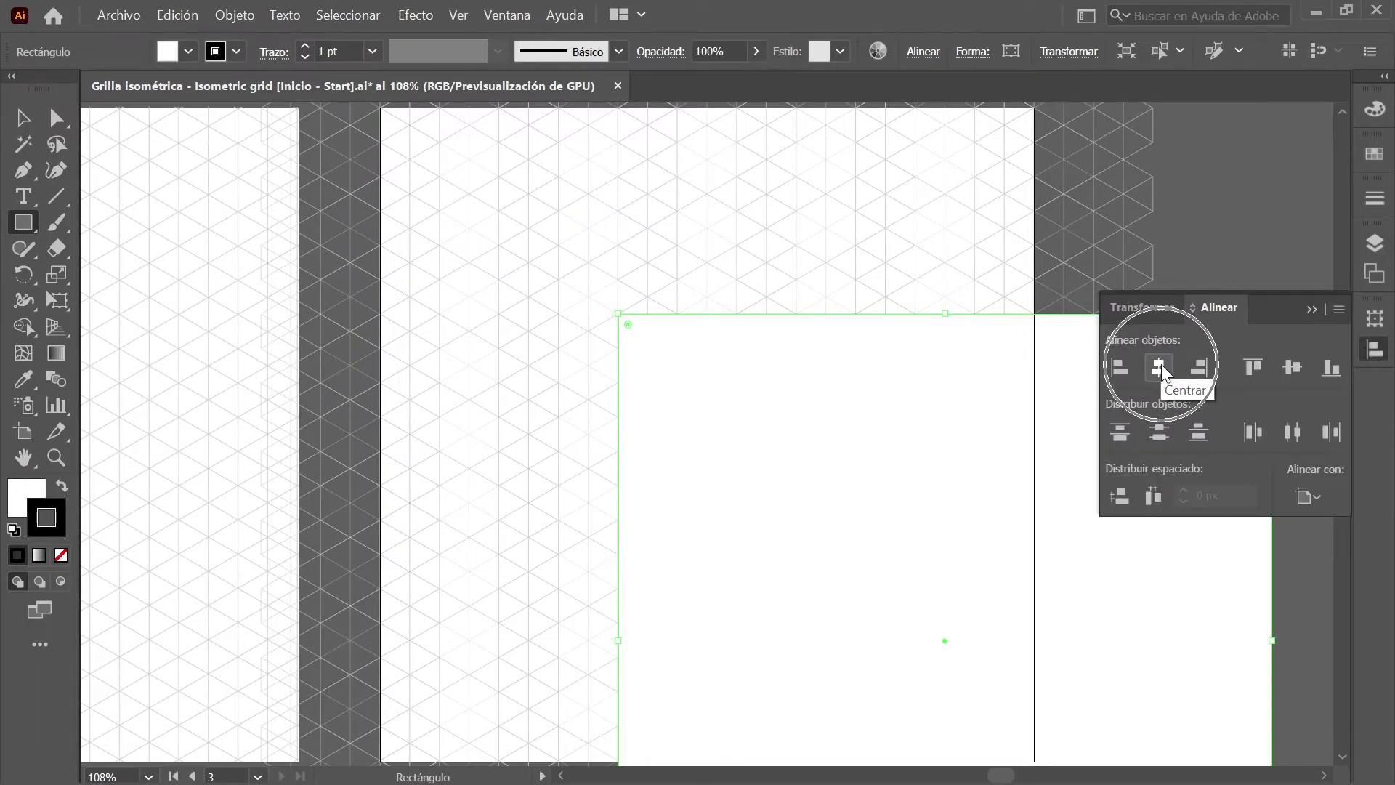
click(1292, 367)
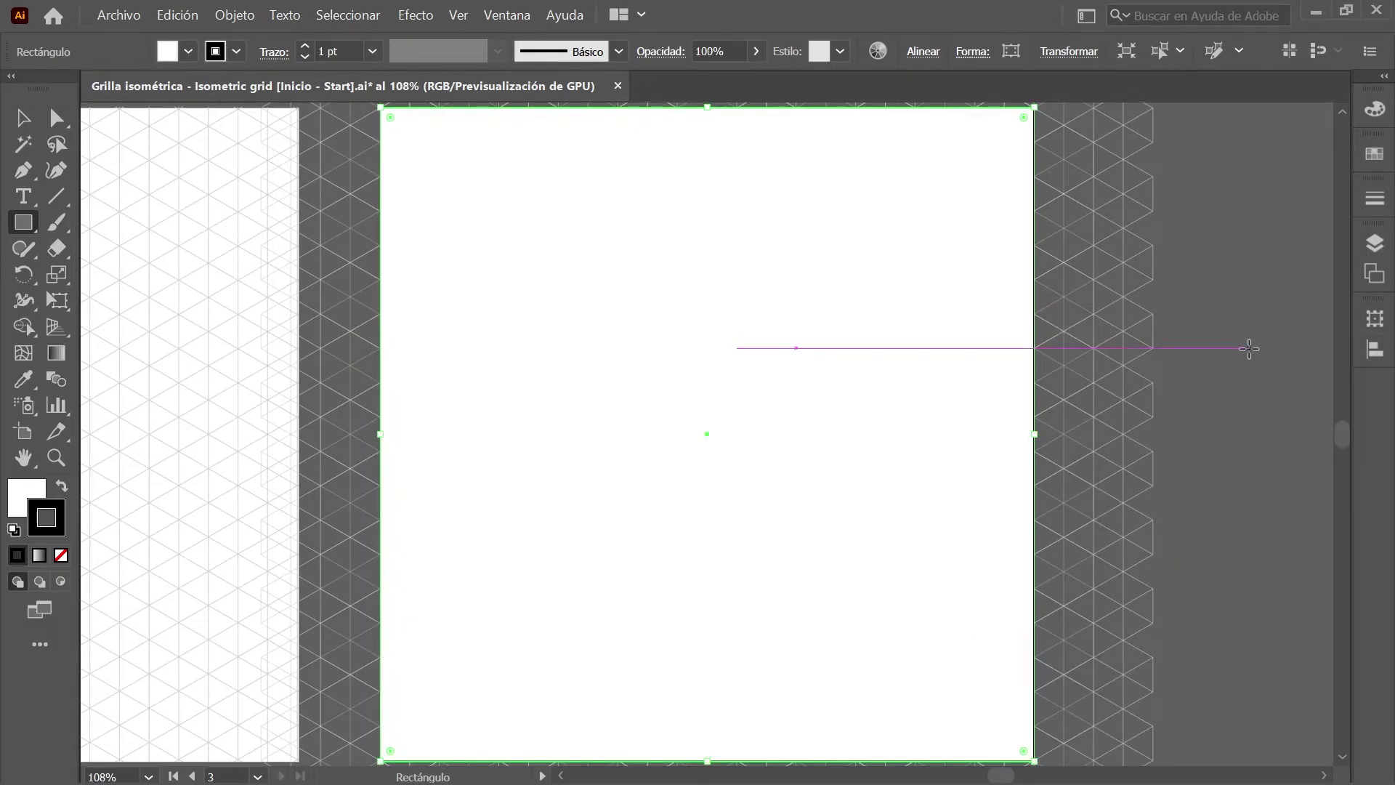
- Select the rectangle together with all the grid lines on artboard 3 and create a clipping mask from them
click(351, 18)
click(411, 39)
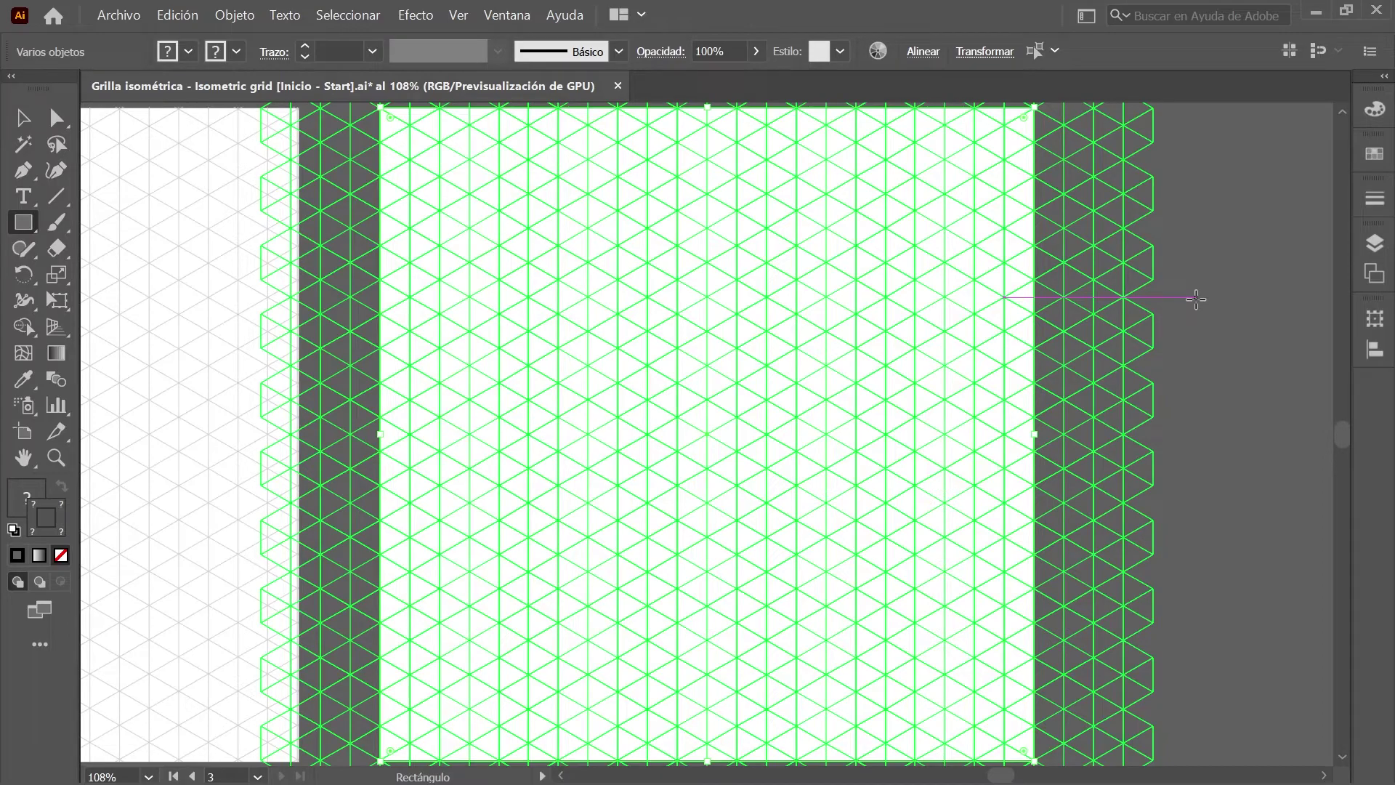
click(239, 16)
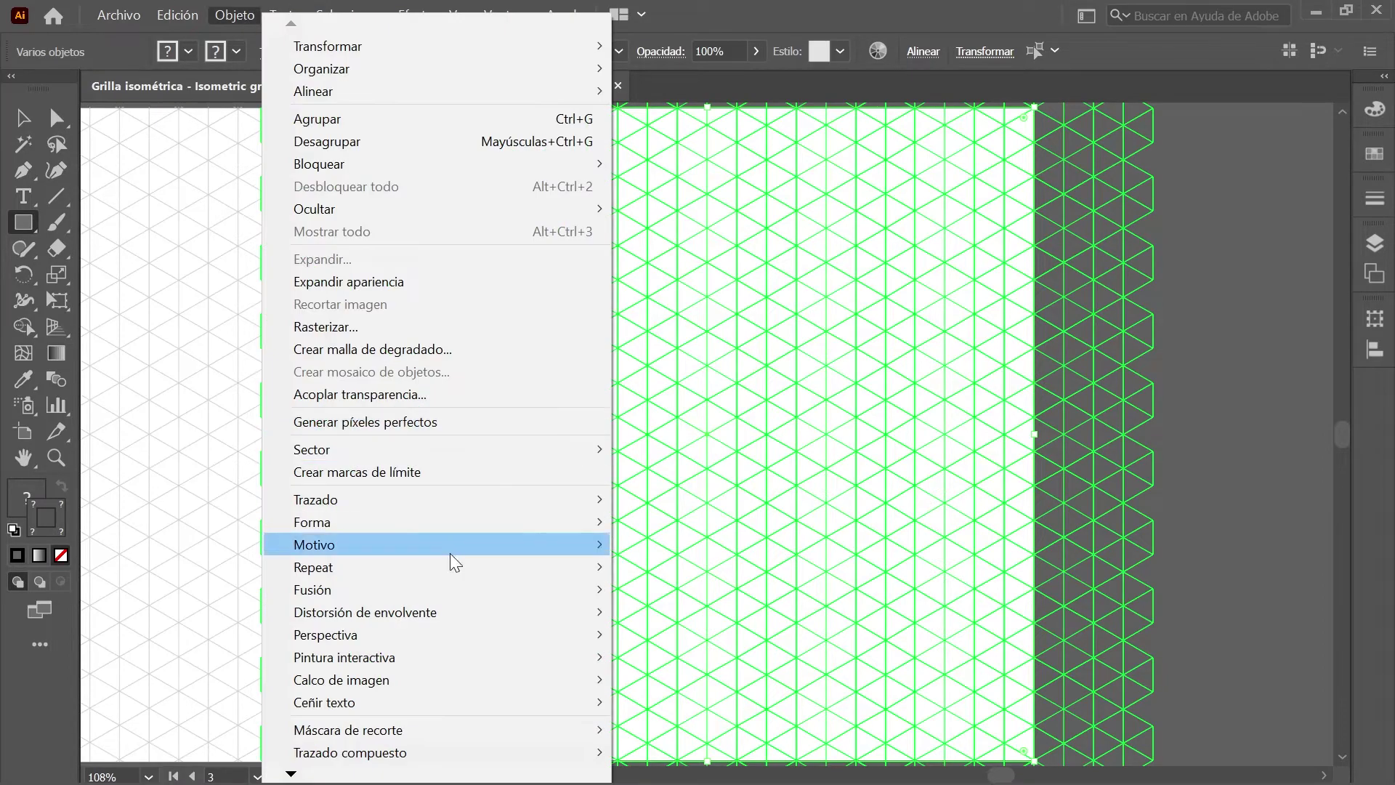
mouse_move(567, 730)
click(751, 684)
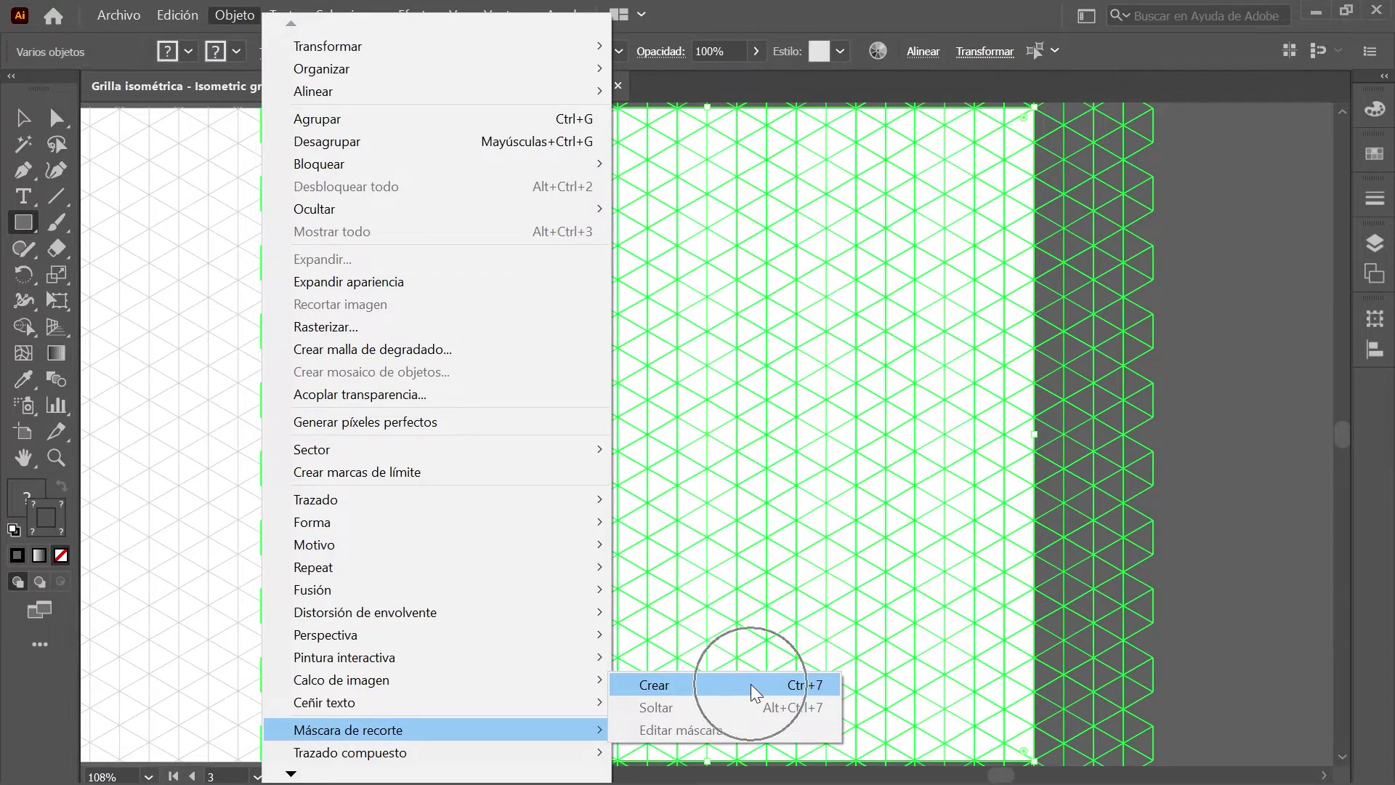
click(1373, 242)
click(1098, 290)
click(1294, 267)
click(1192, 449)
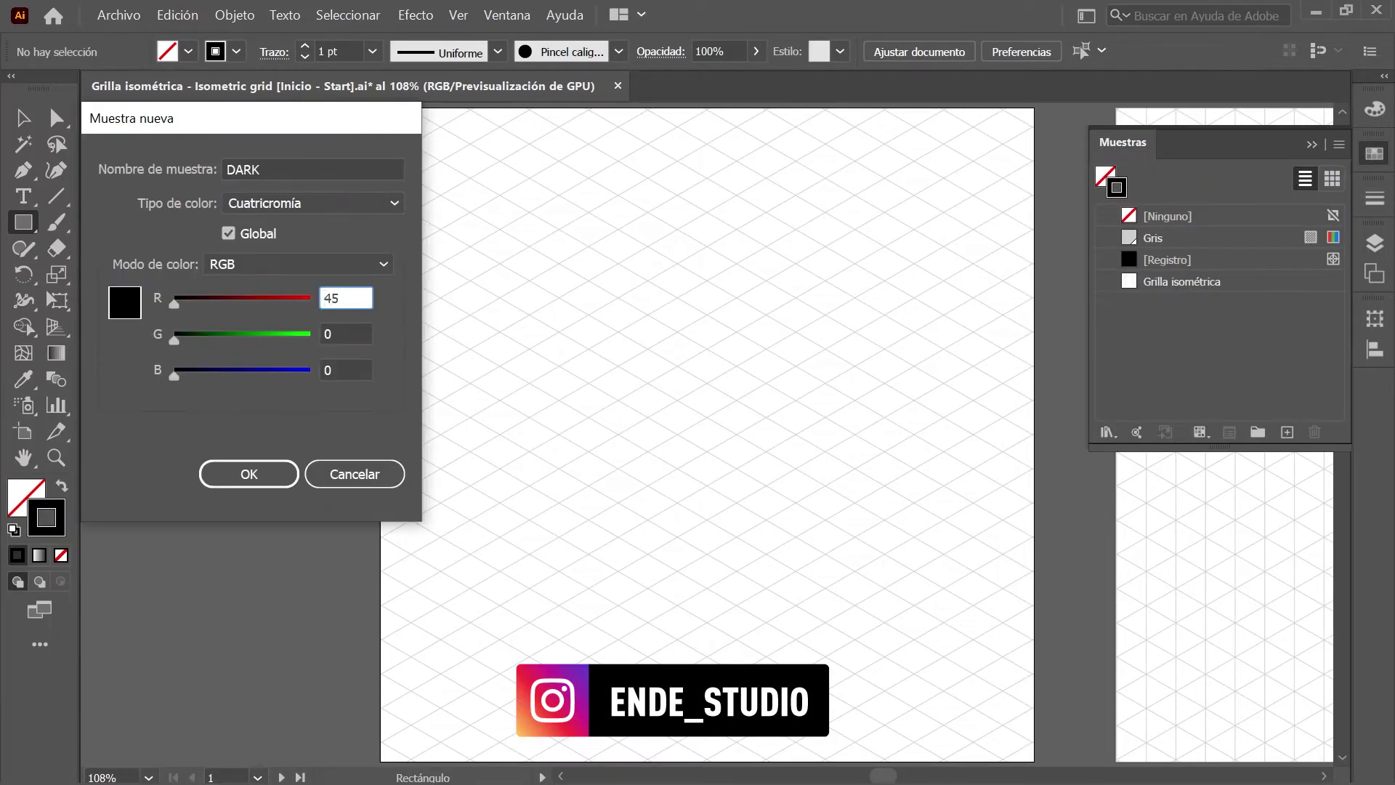
- Create global RGB swatches named DARK (45, 121, 216) and MEDIUM (52, 163, 235)
key(Return)
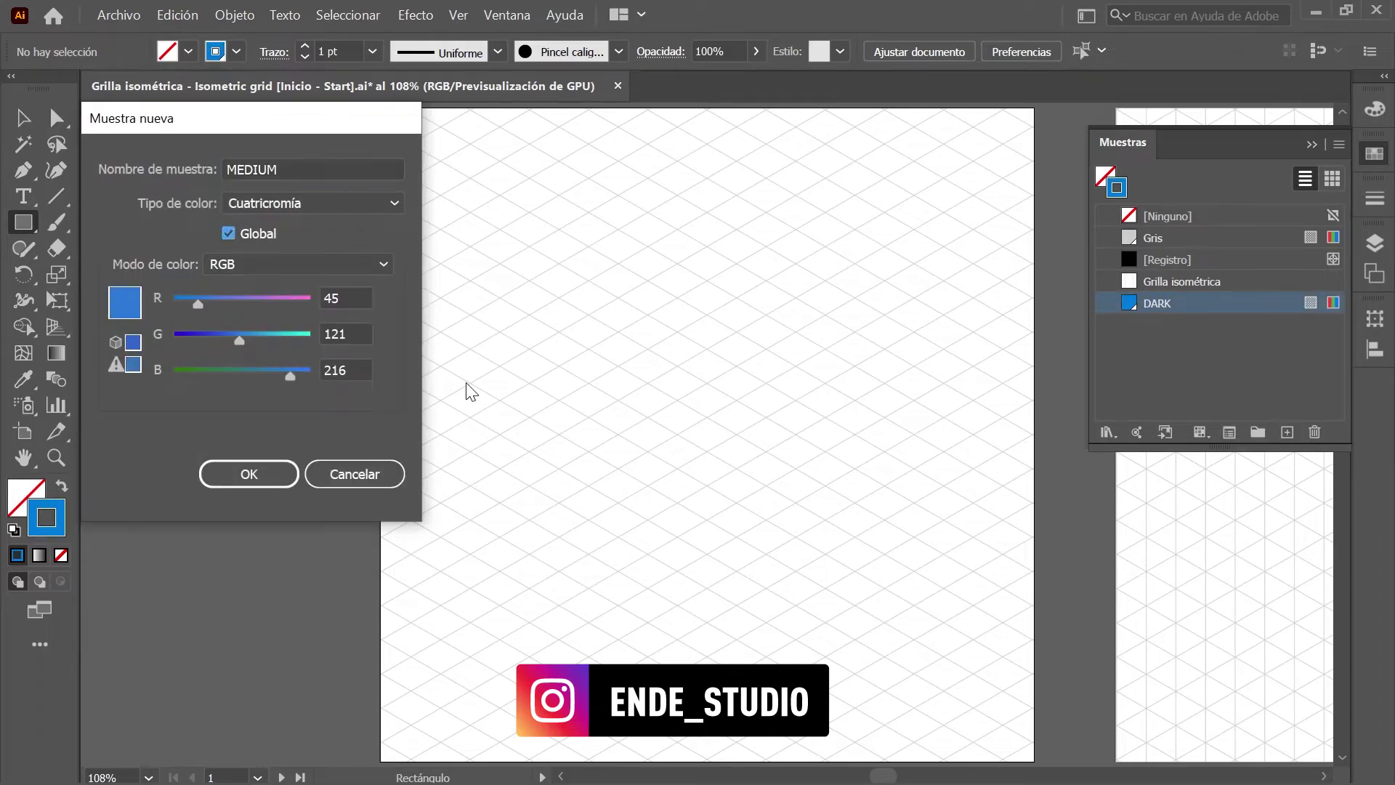
key(Tab)
key(Return)
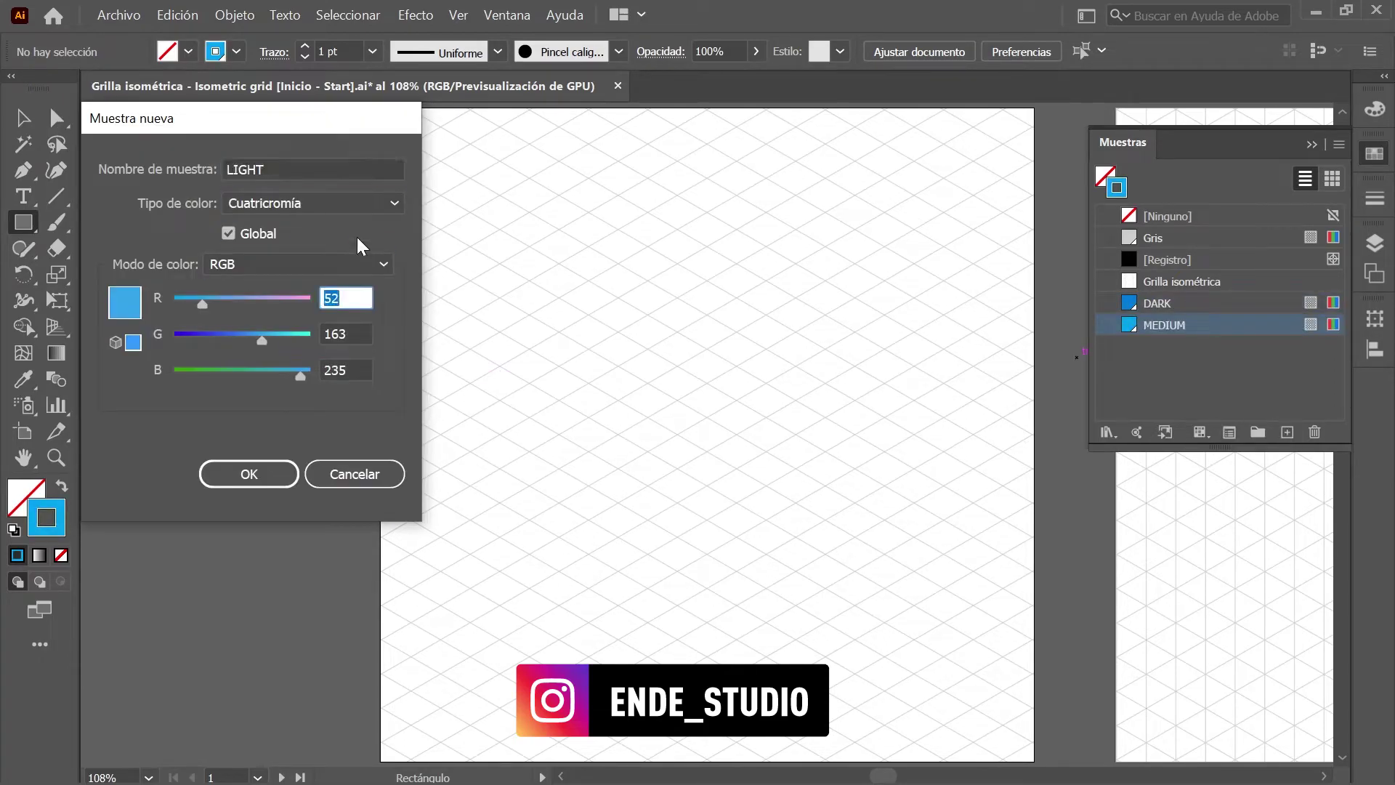
- Create a global RGB swatch named LIGHT with R set to 55 and G set to 206
text(55)
key(Tab)
text(206)
key(Tab)
key(Return)
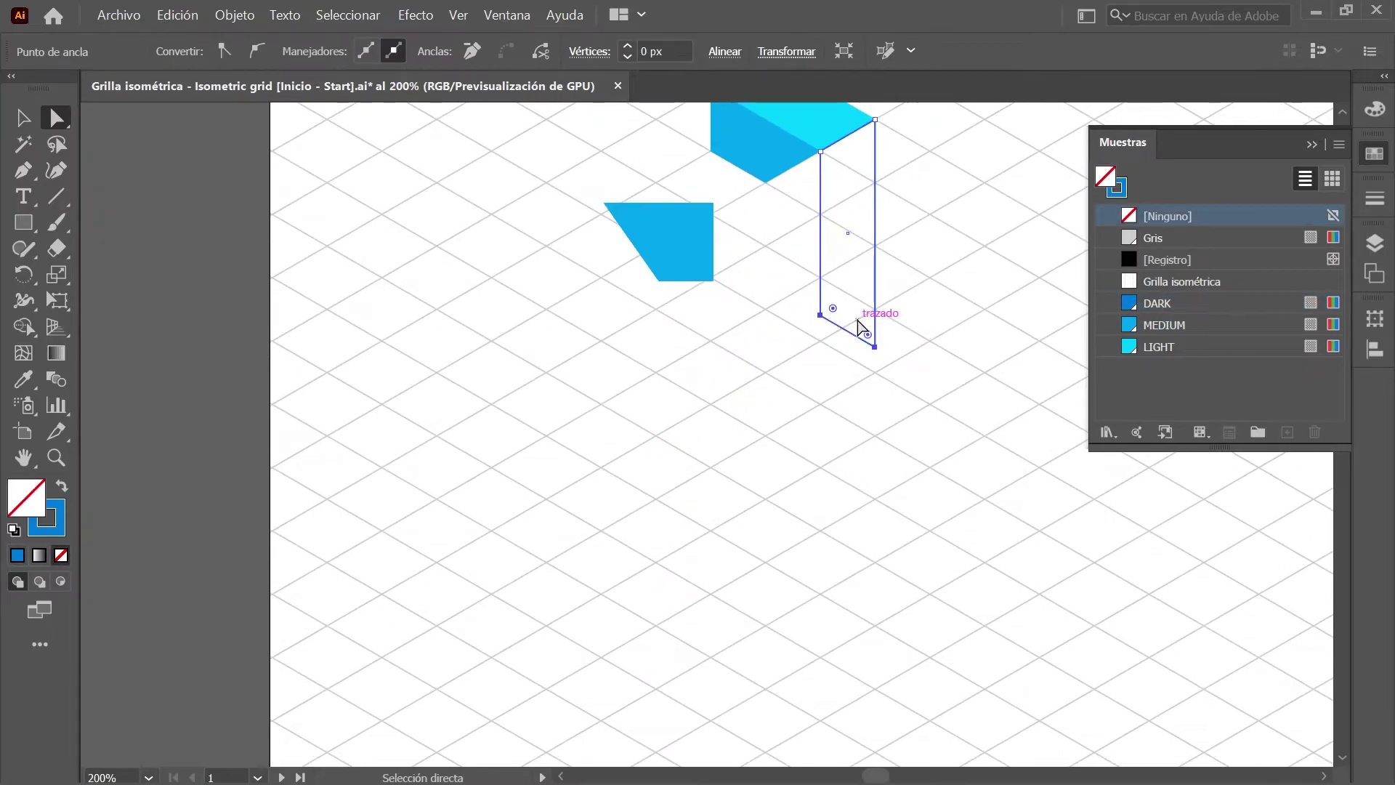
- Lengthen the narrow unfilled parallelogram on artboard 1 by moving its bottom edge further down the grid
drag(863, 324, 860, 439)
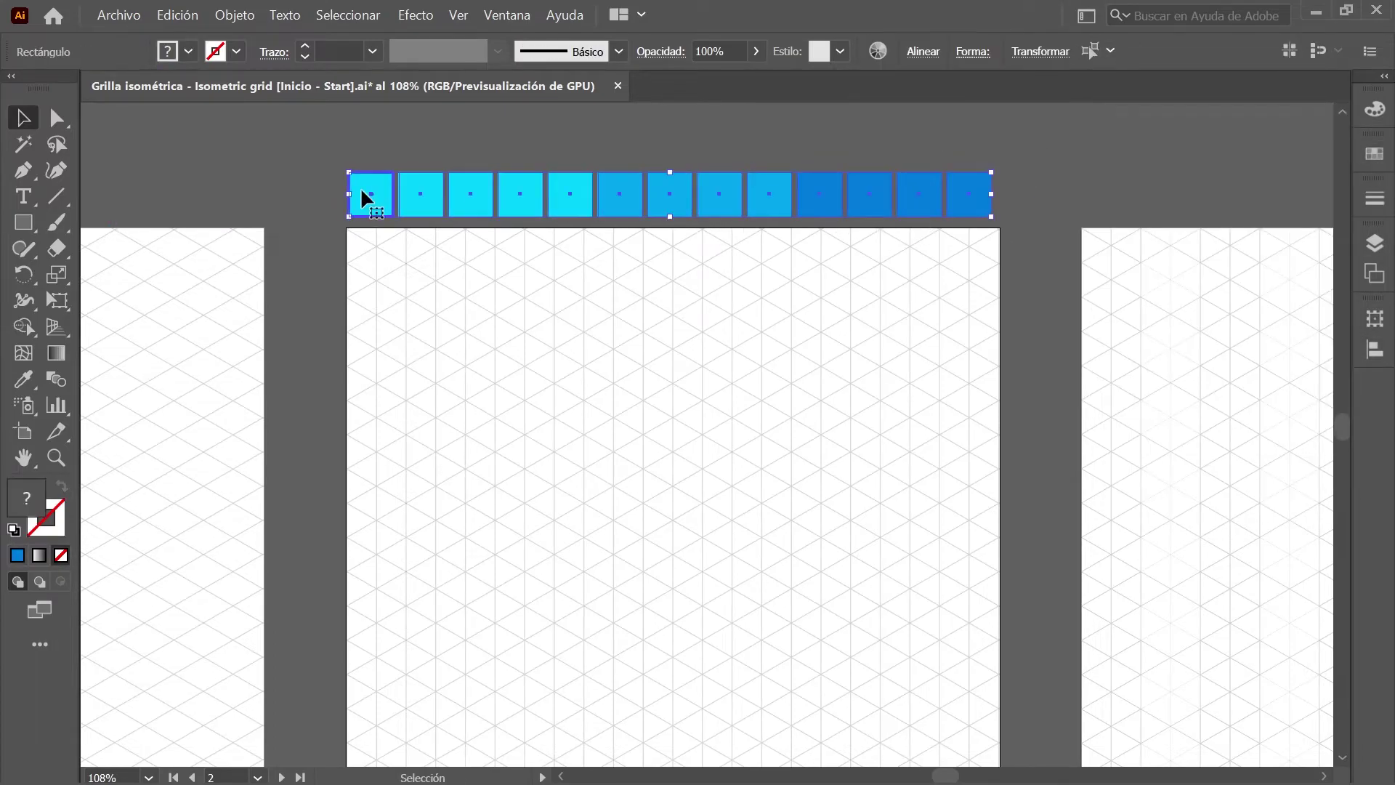
- Group the row of blue squares above artboard 2, centre the group horizontally on the artboard and deselect it
click(923, 51)
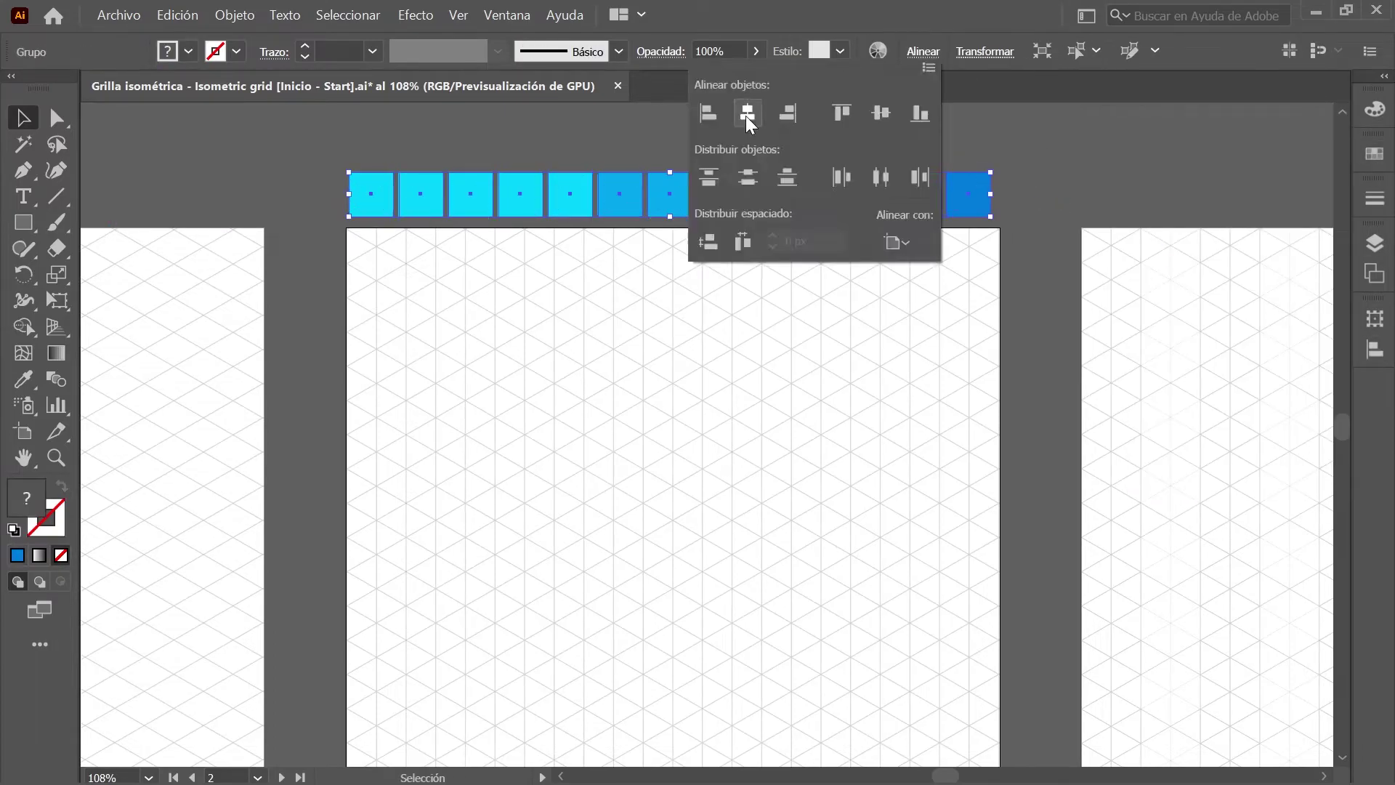
click(1030, 171)
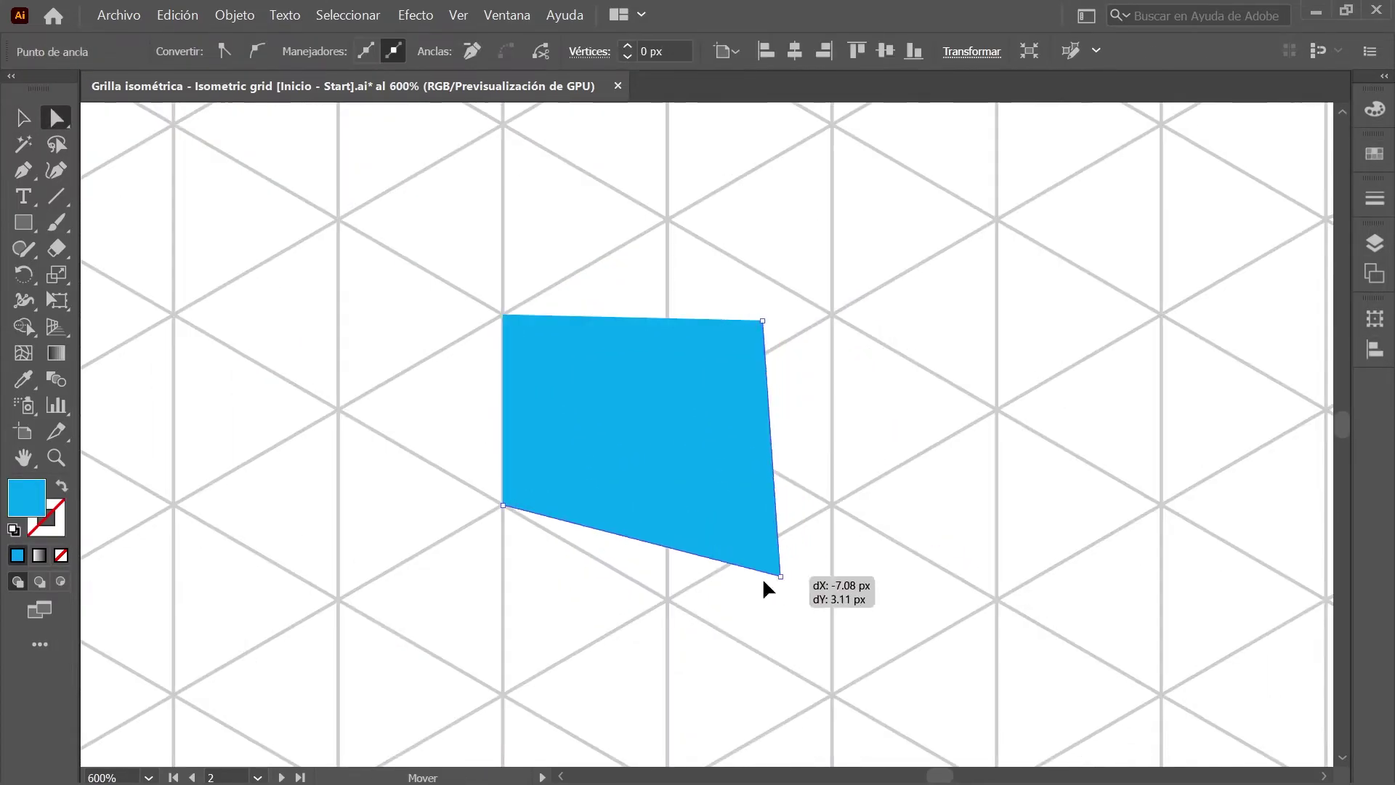